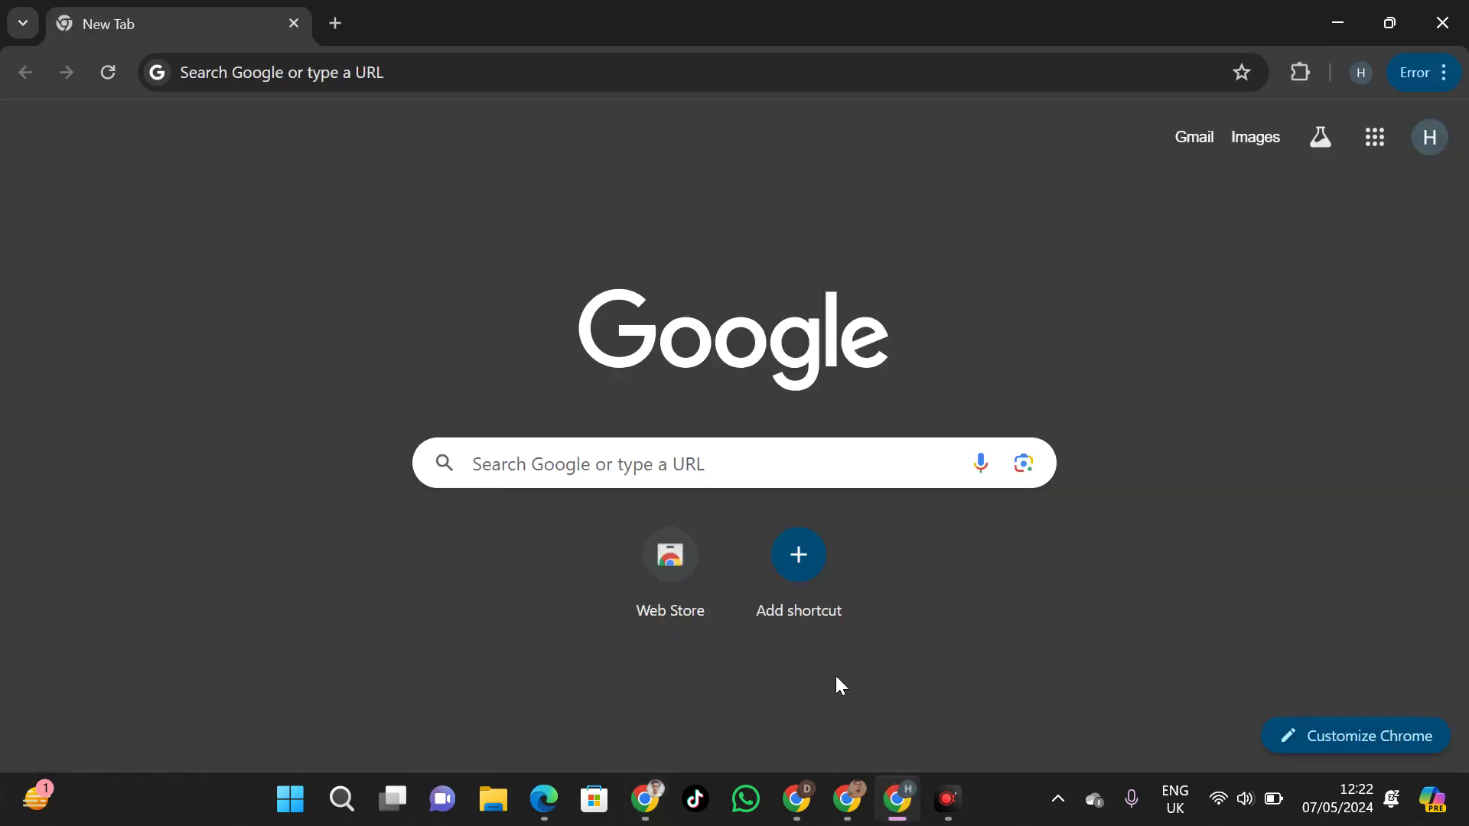
Search 'lms vu', open the Vulms site and sign in with saved credentials despite the multiple-login warning
click(390, 81)
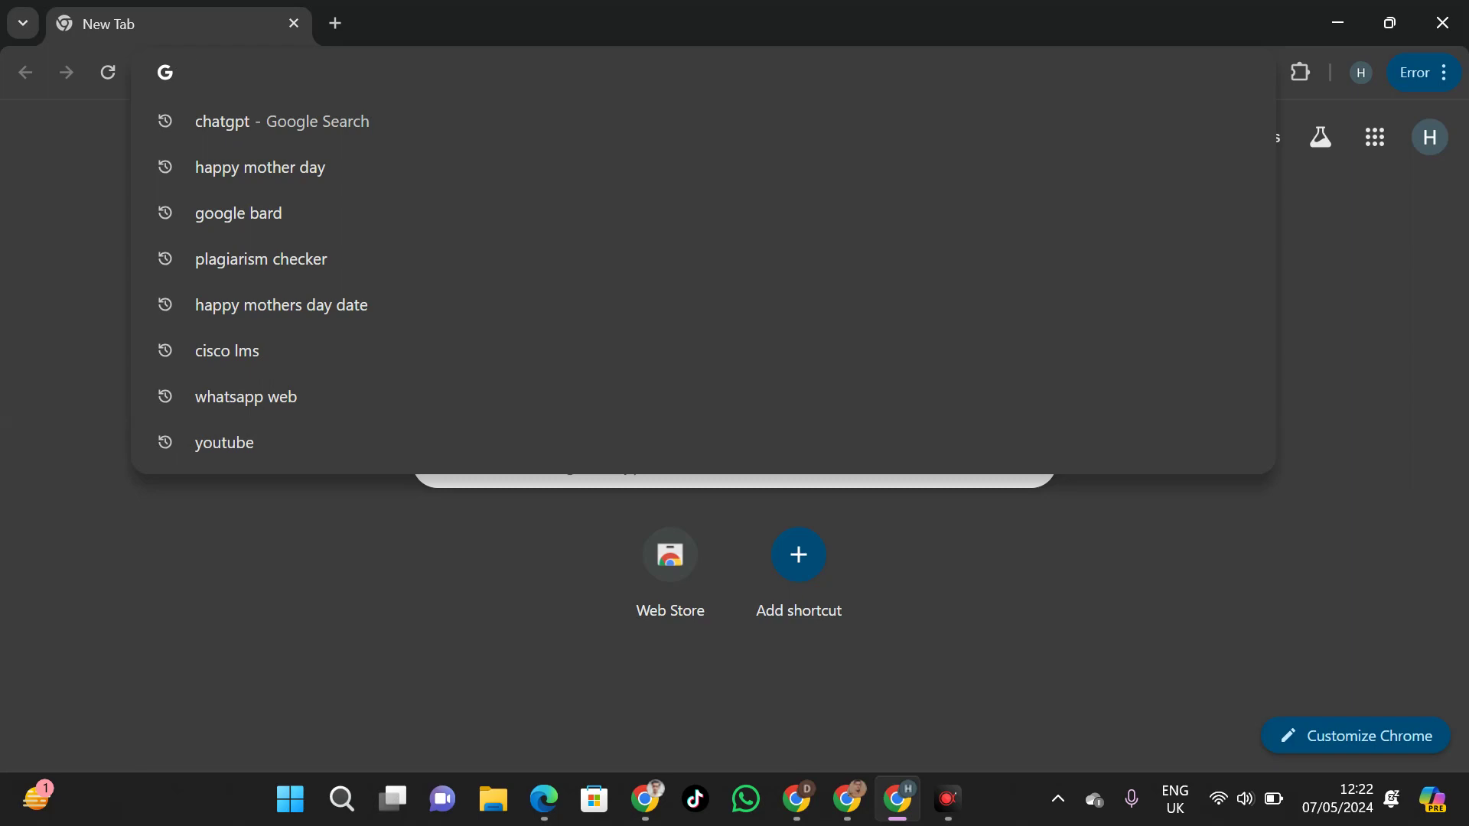
text(lms vu)
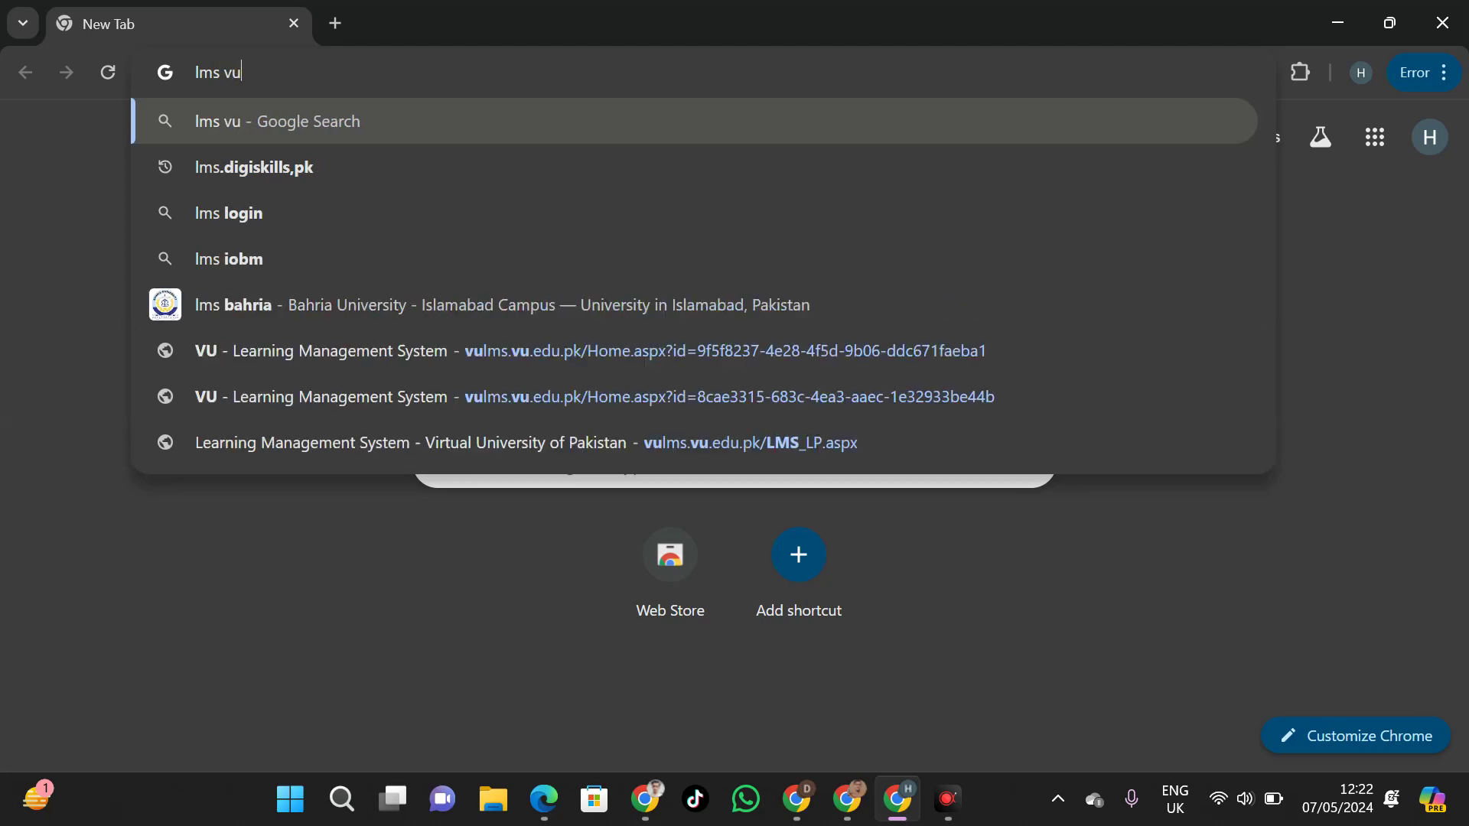
key(Return)
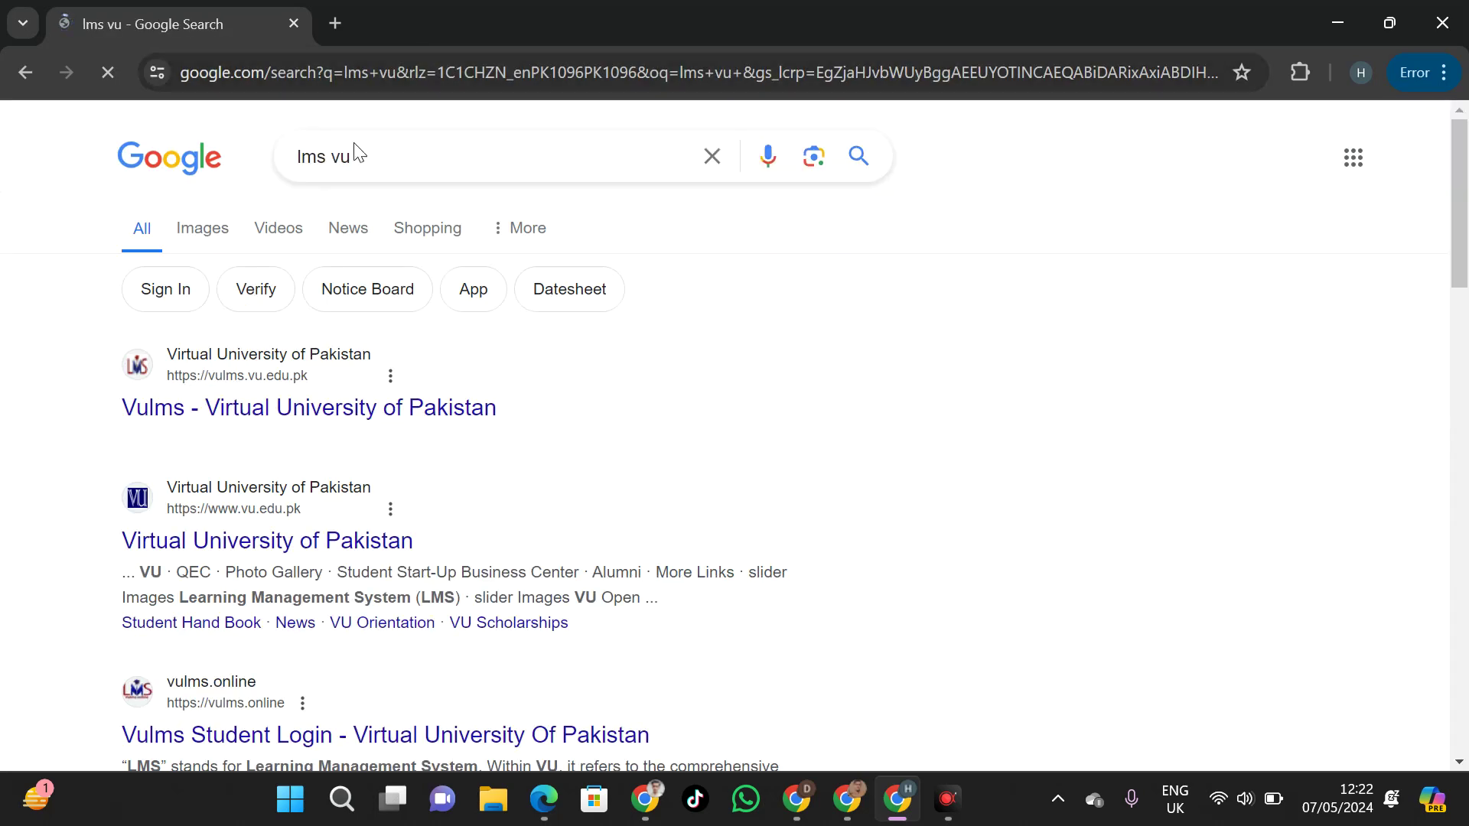
click(272, 406)
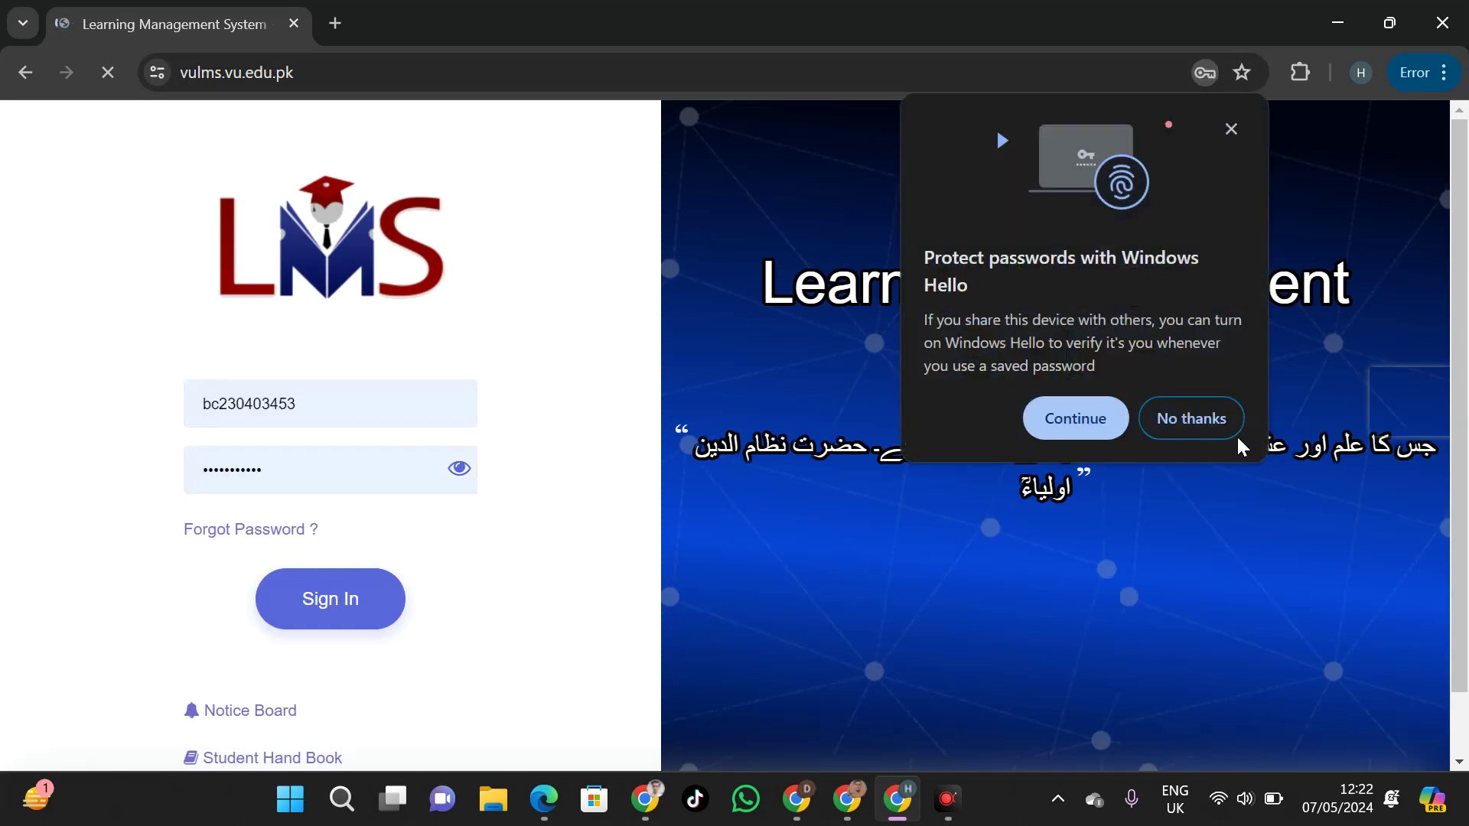
click(1232, 425)
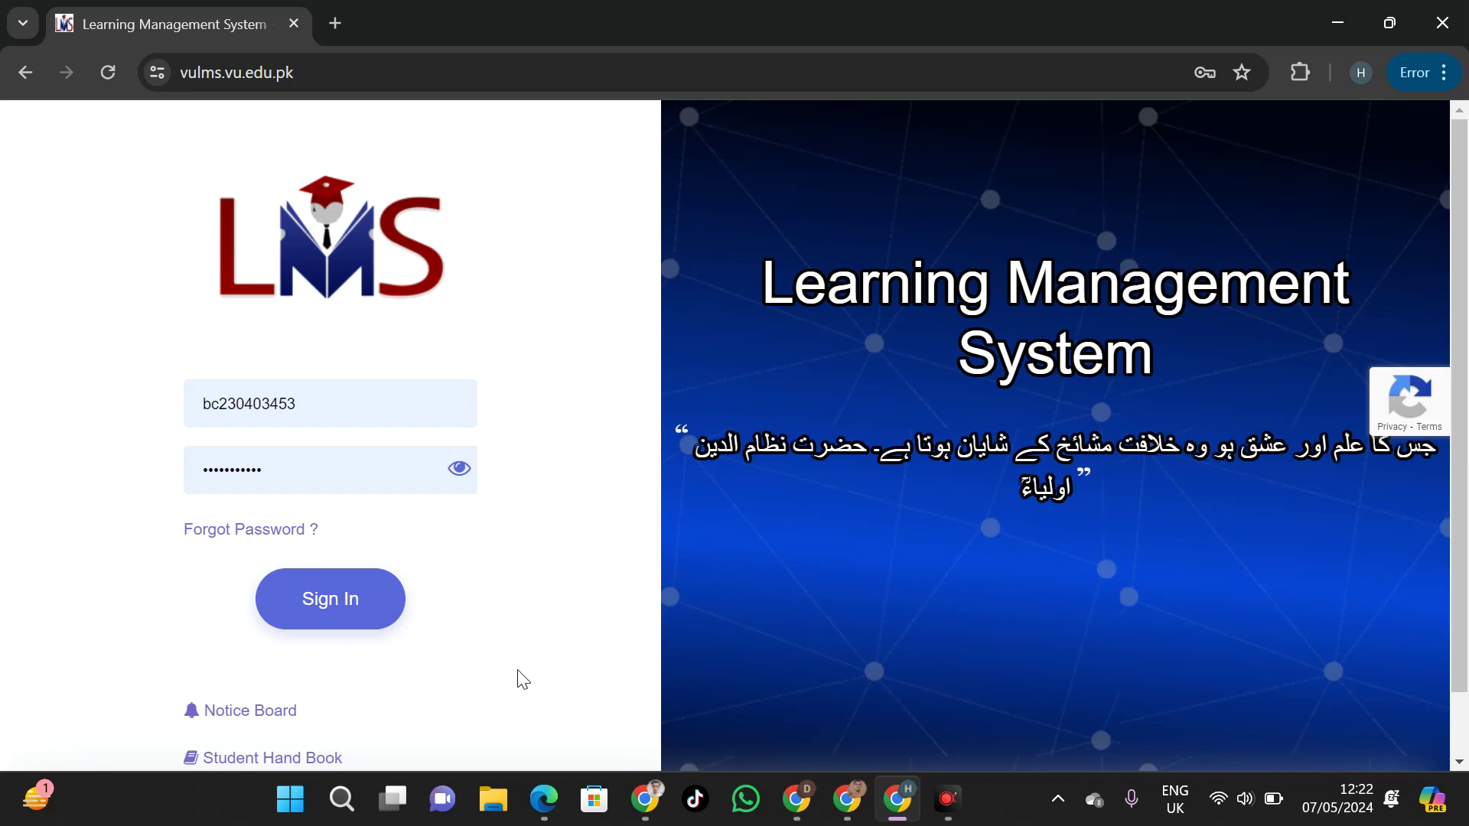
click(375, 596)
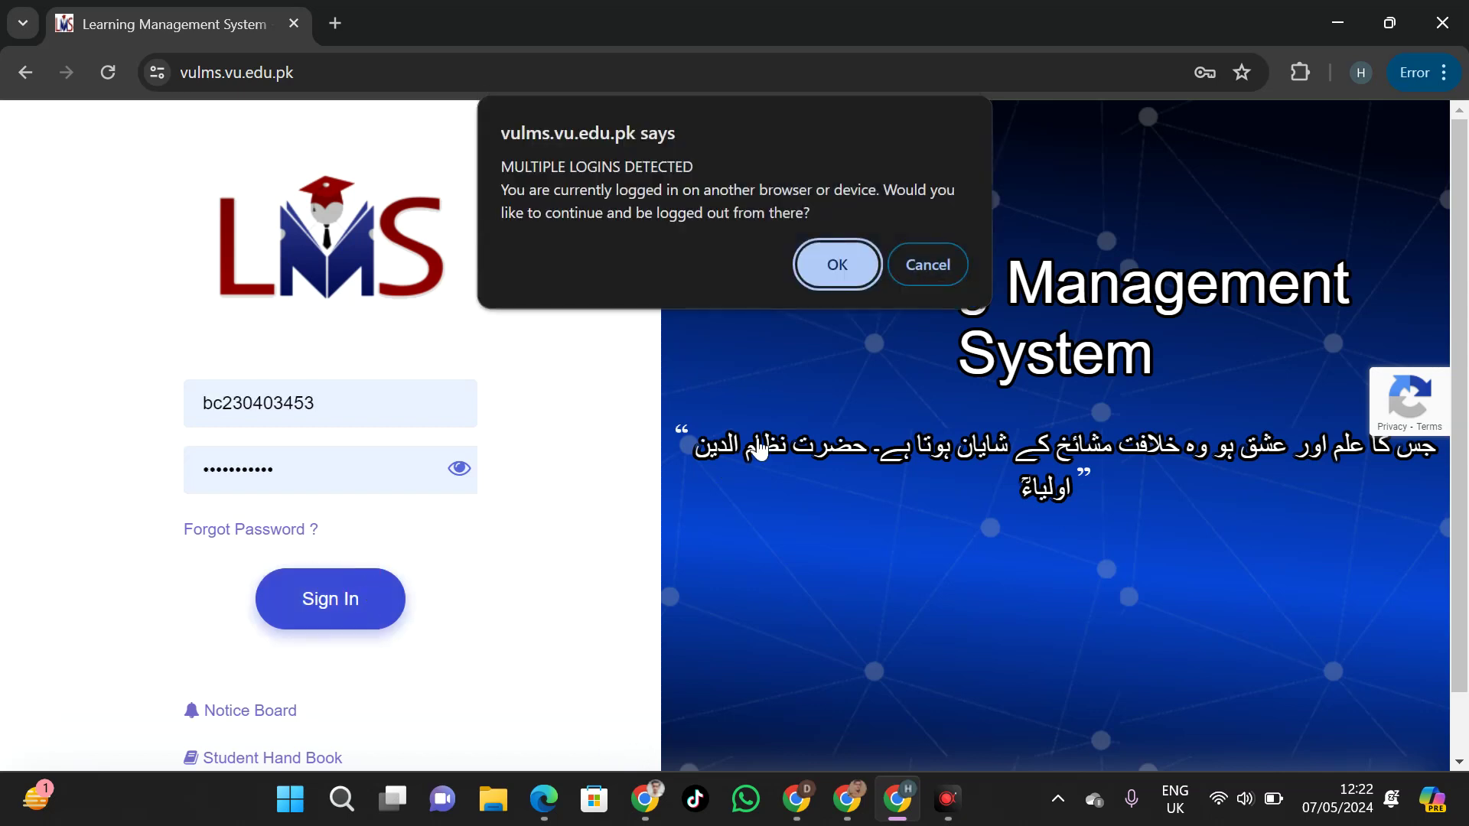
click(836, 268)
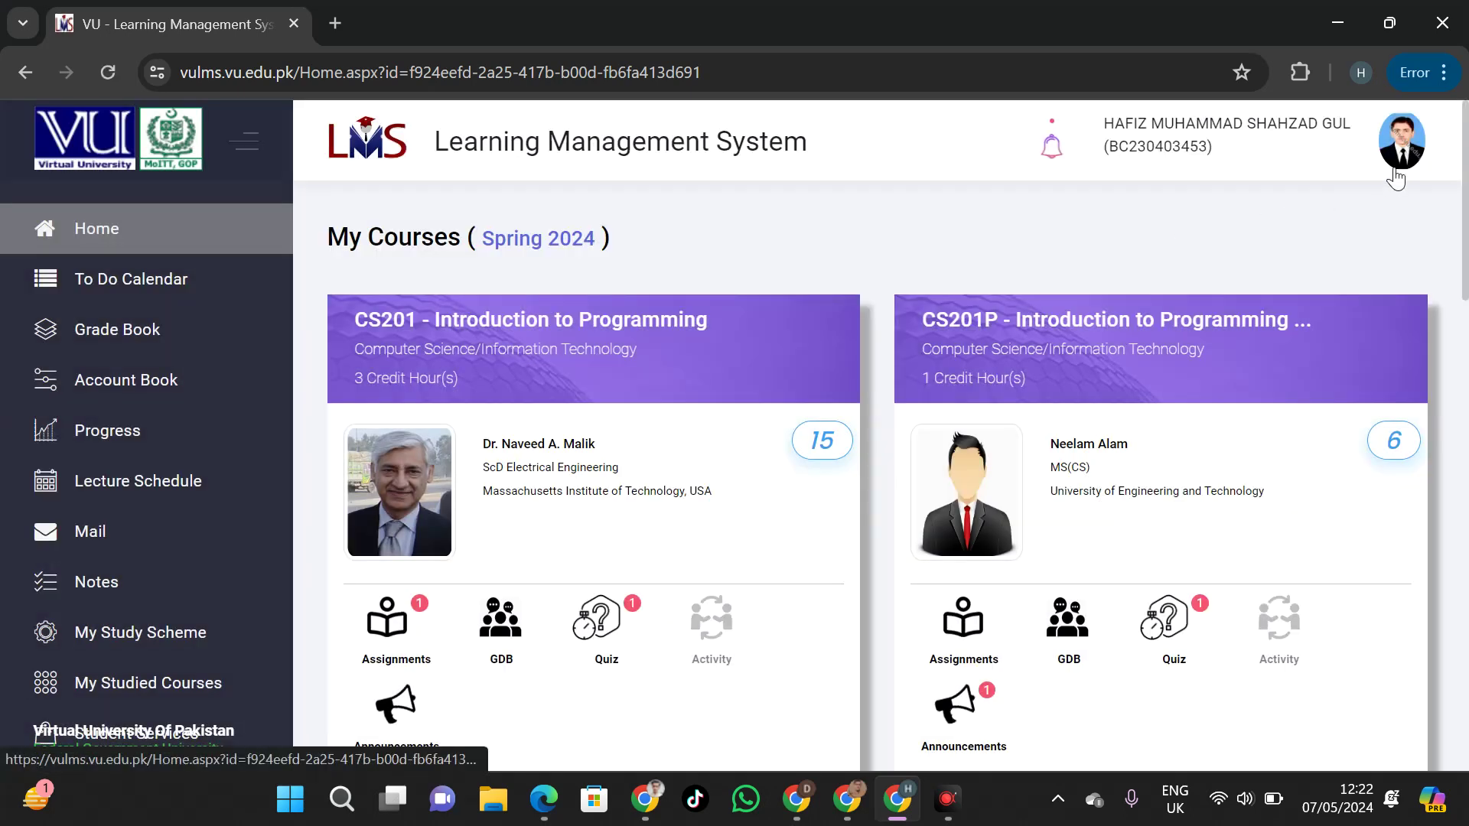
Open My Profile and select the VU email address shown there
click(1403, 167)
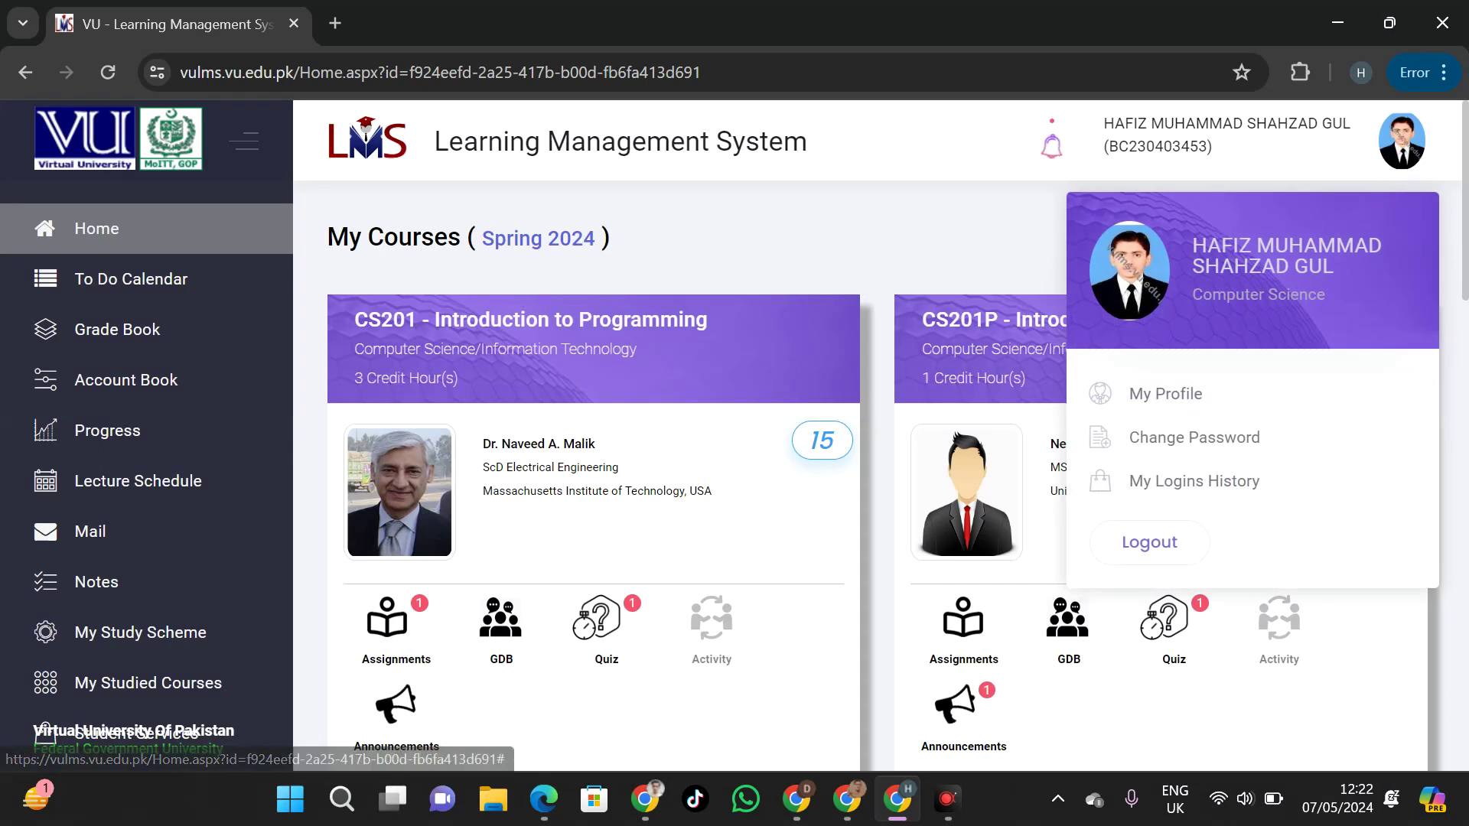
click(1178, 397)
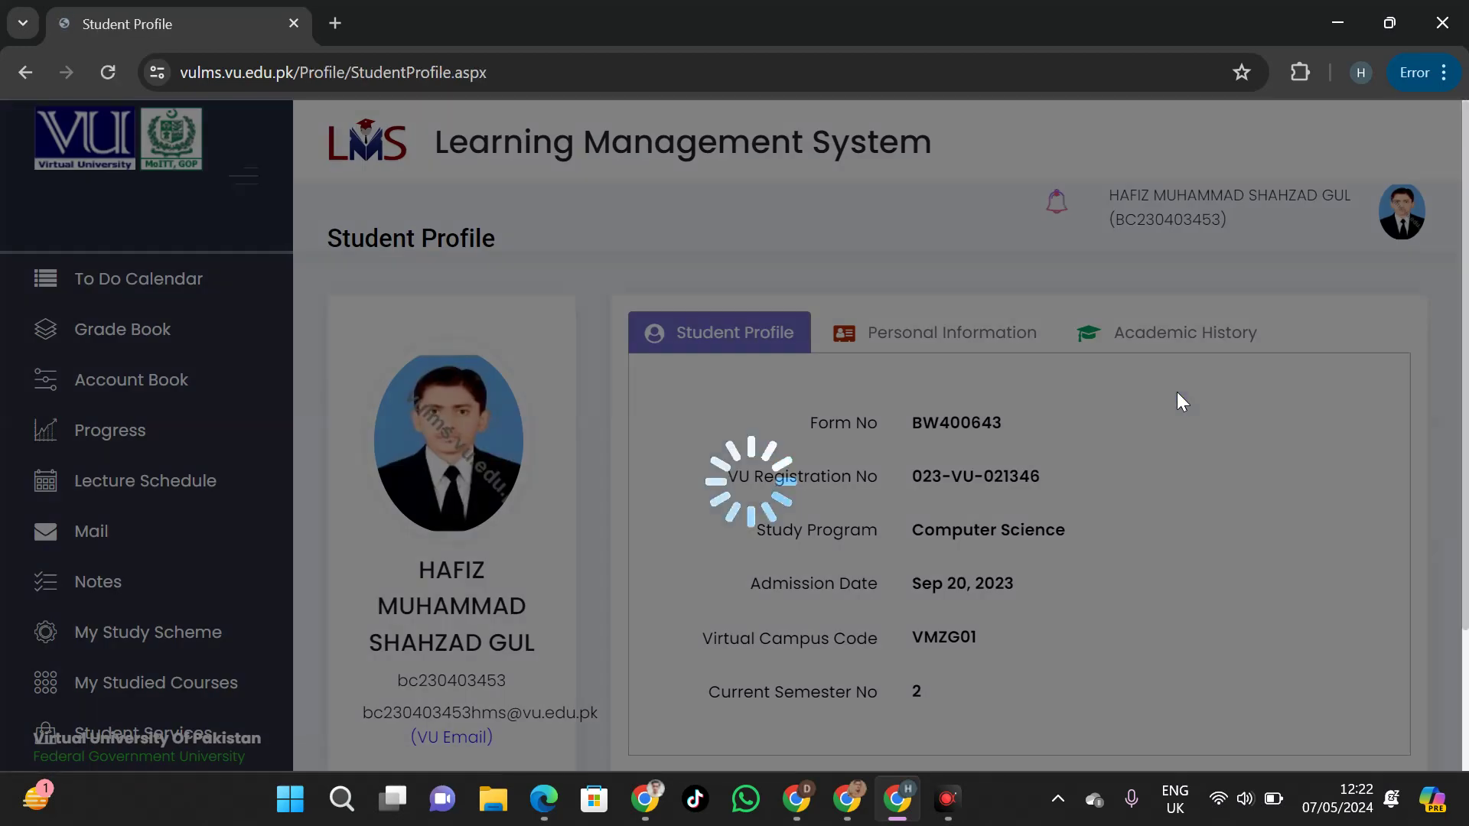
drag(1465, 264, 1461, 348)
triple_click(440, 620)
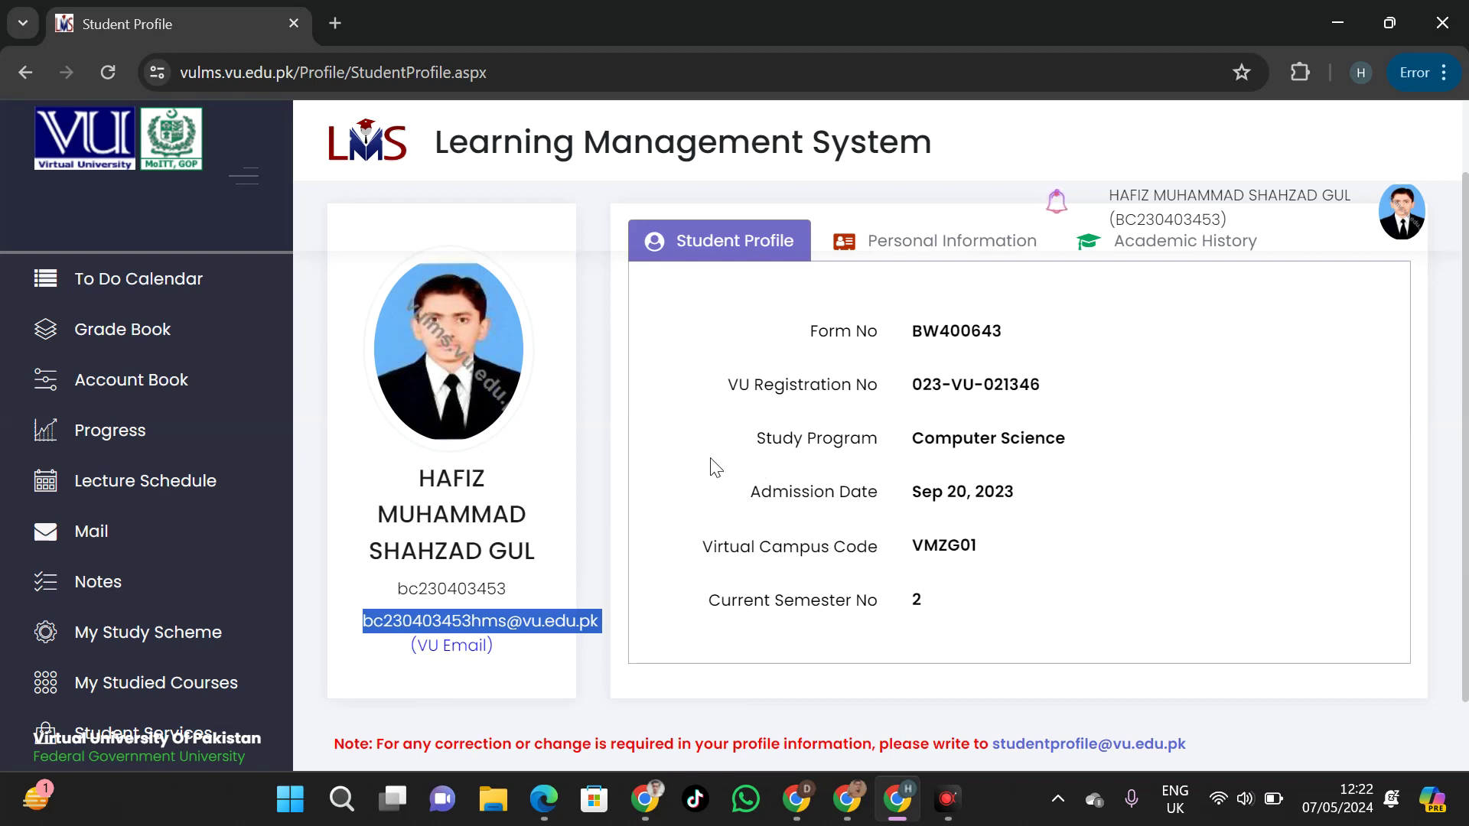
Log out of the LMS and return to the sign-in page
click(1400, 222)
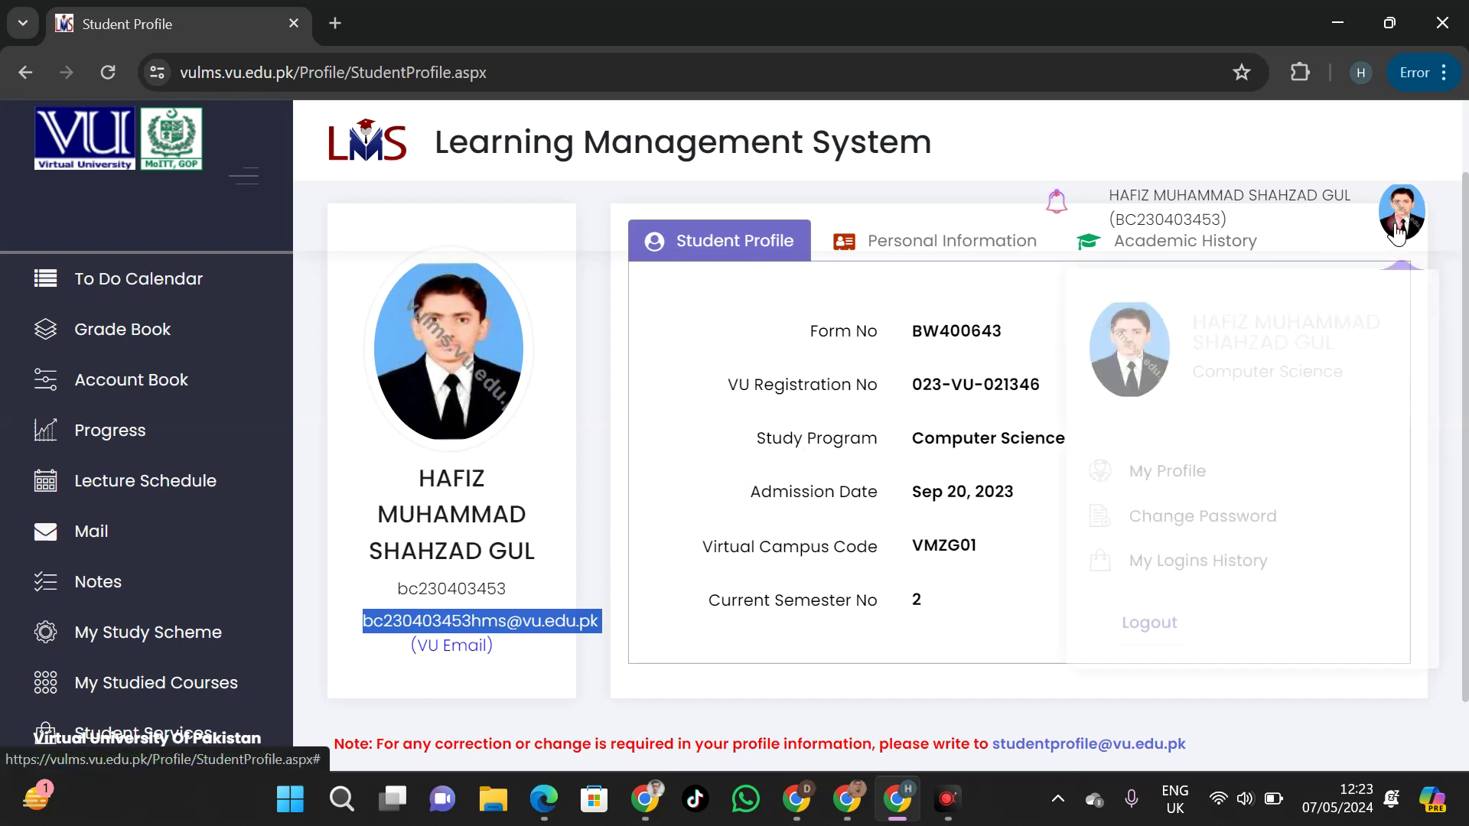
click(1147, 621)
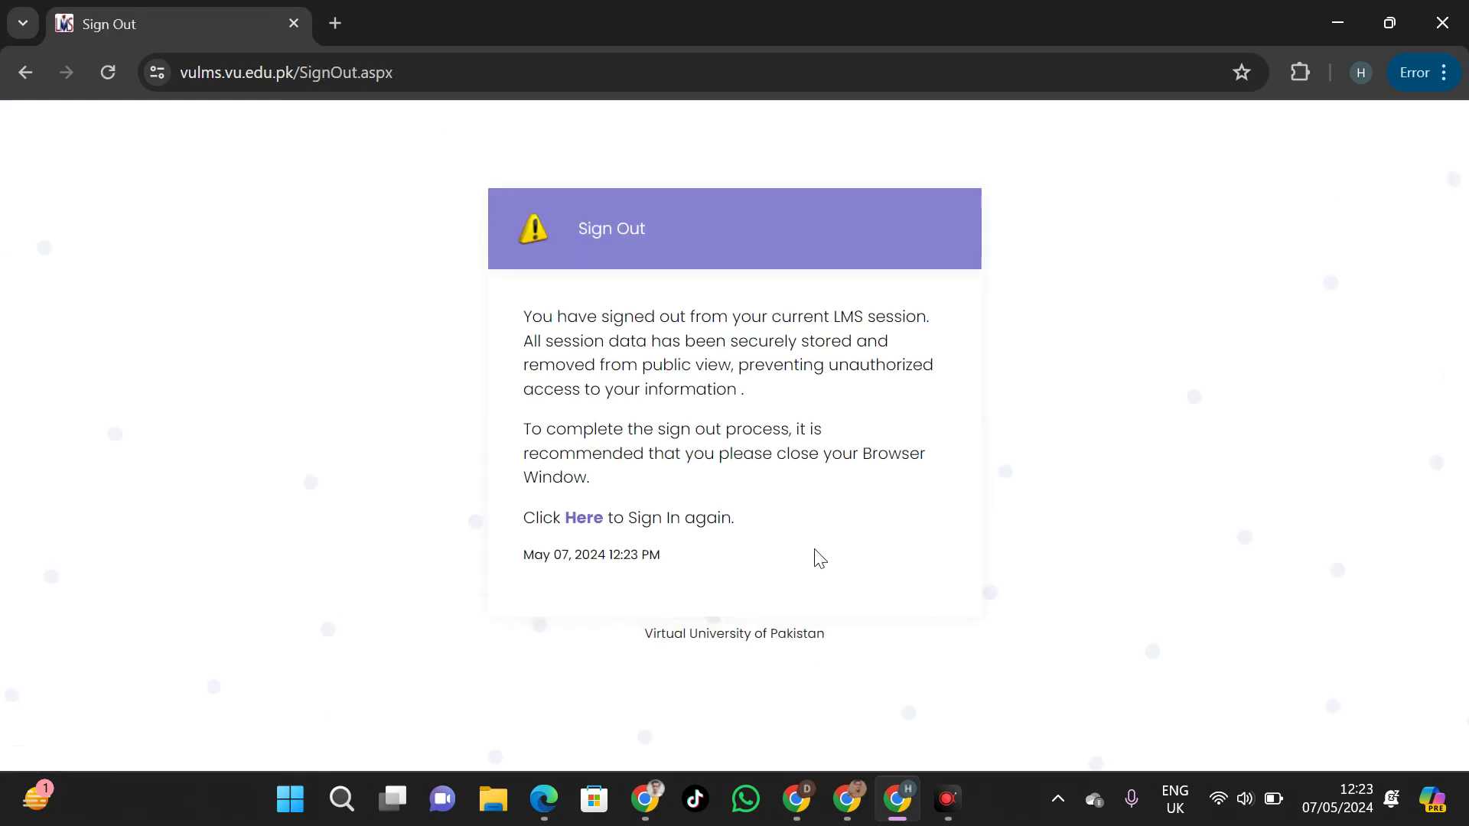
click(571, 524)
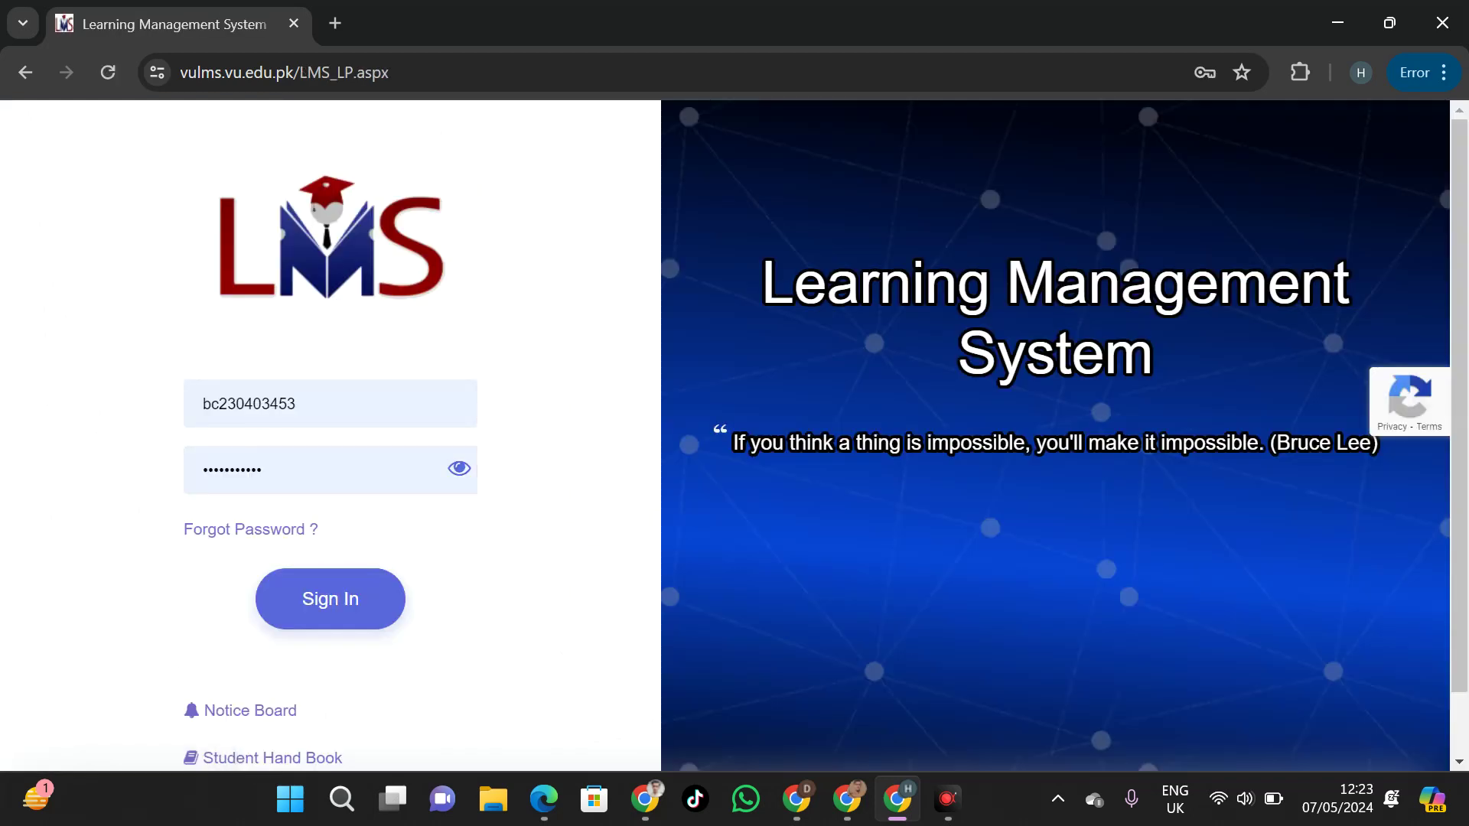
Open the Forgot Password form with the Student Id prefilled, dismissing Chrome's saved-credential suggestions
click(279, 527)
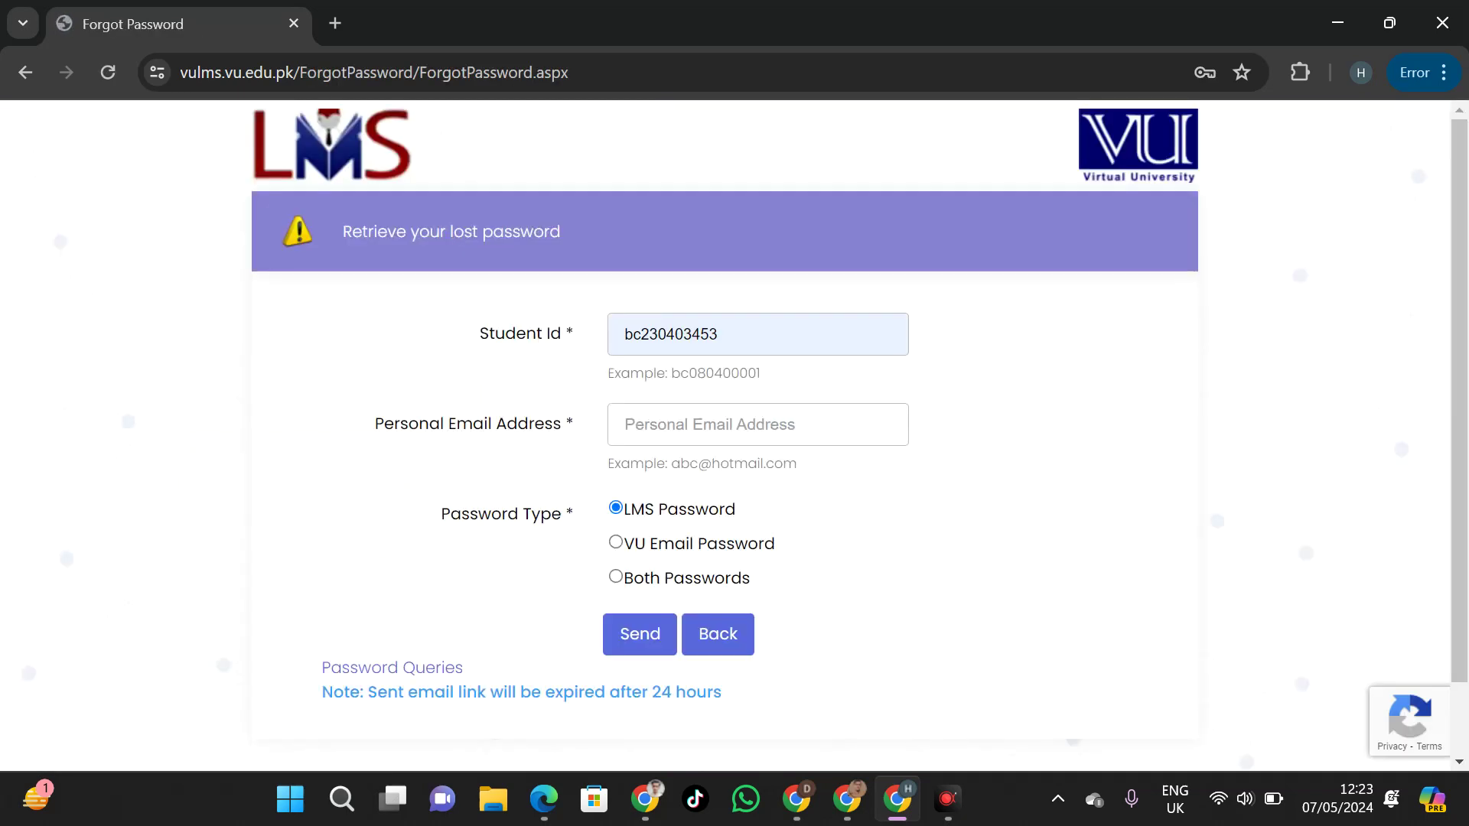
click(748, 342)
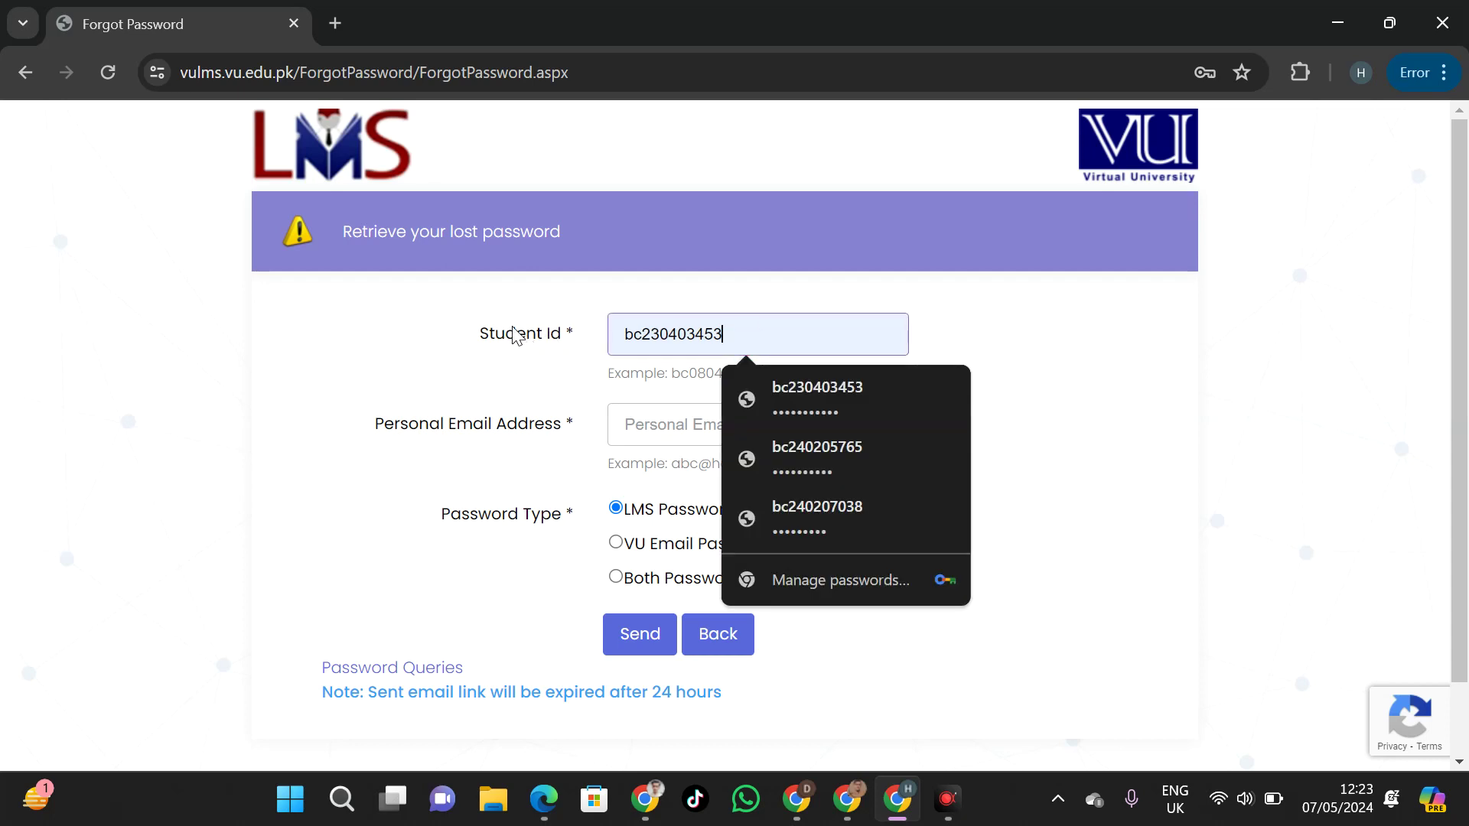
click(647, 423)
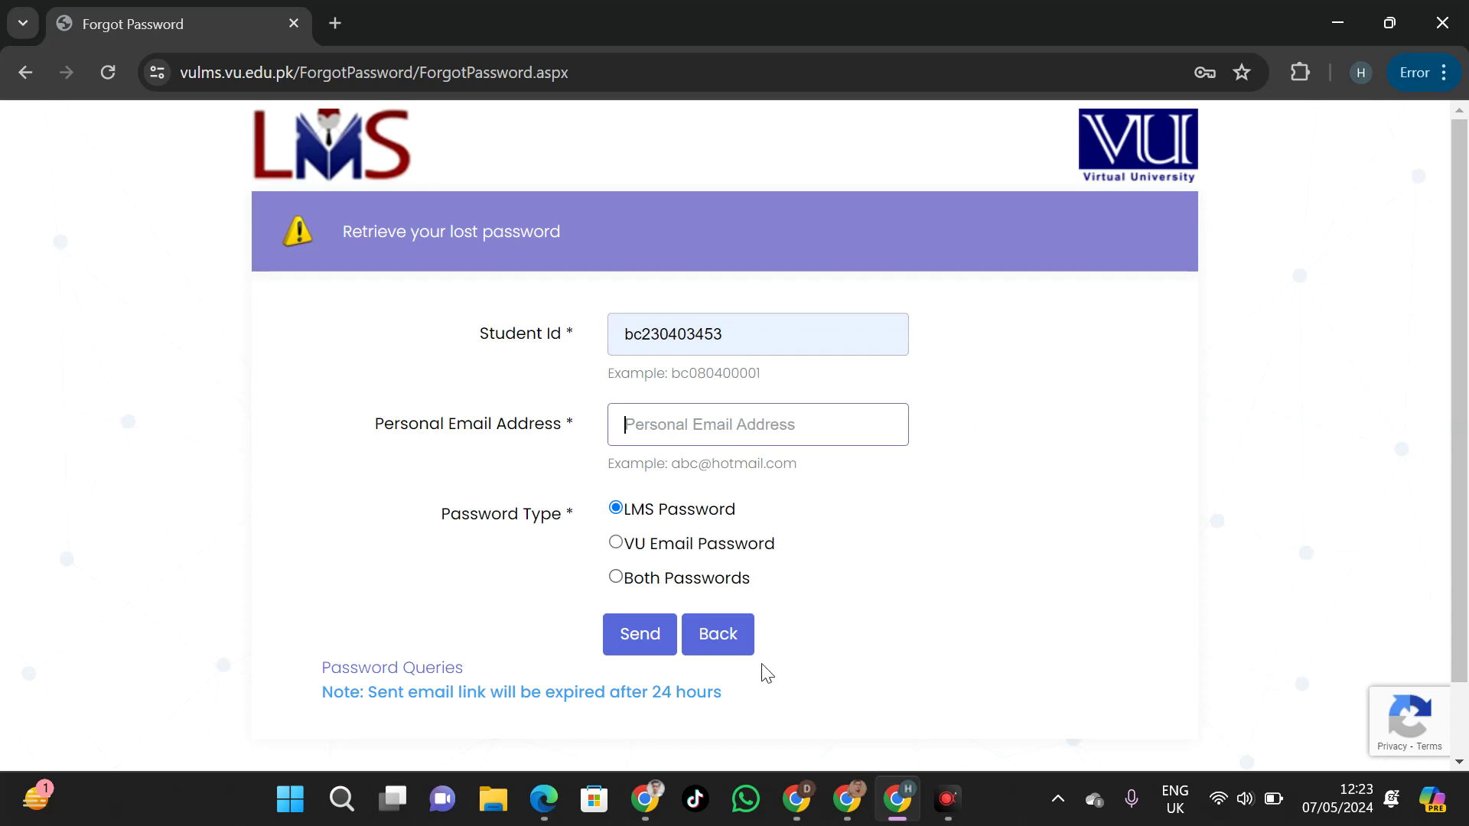
click(892, 801)
click(893, 801)
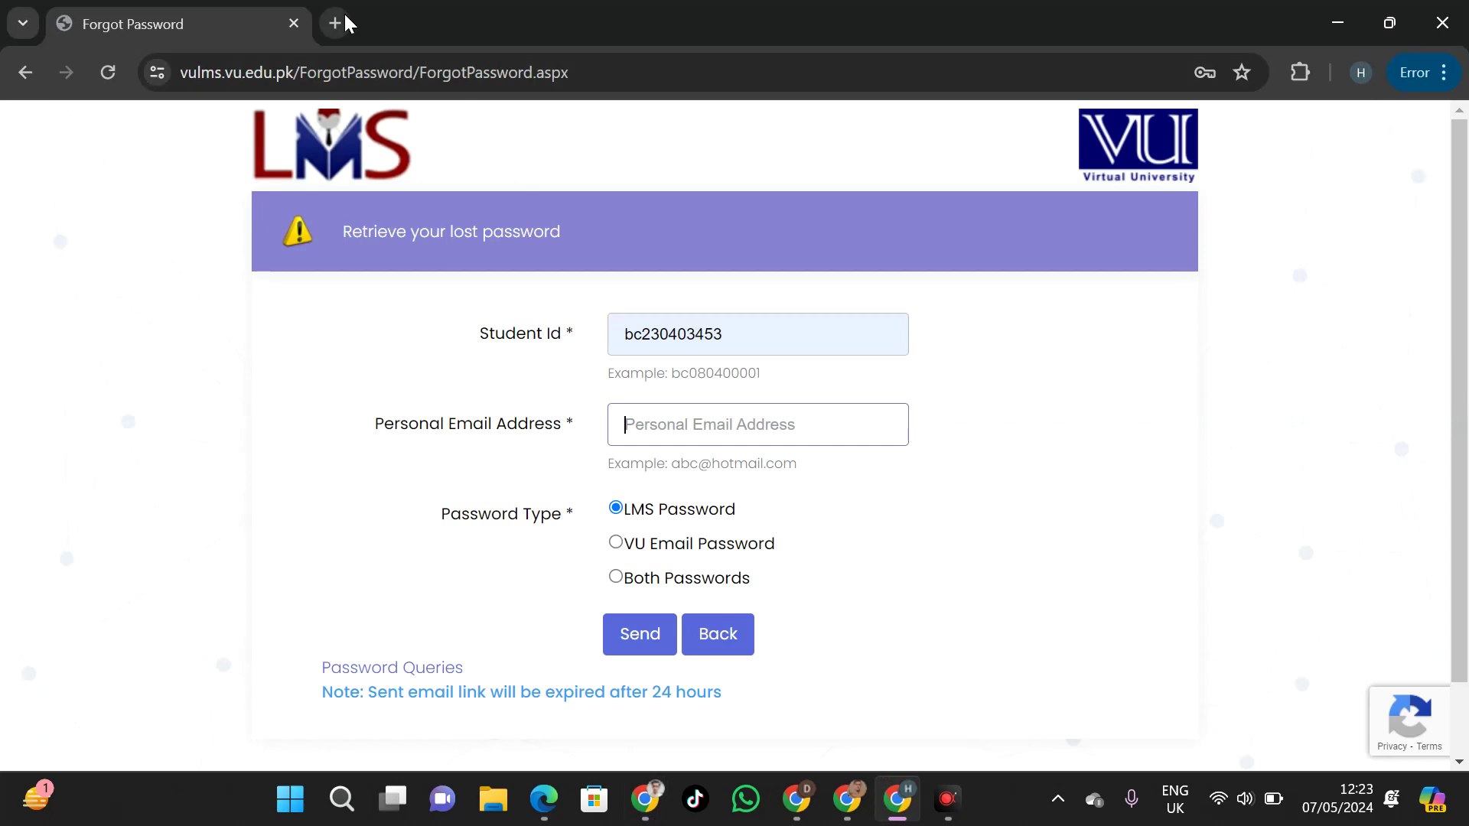
click(336, 23)
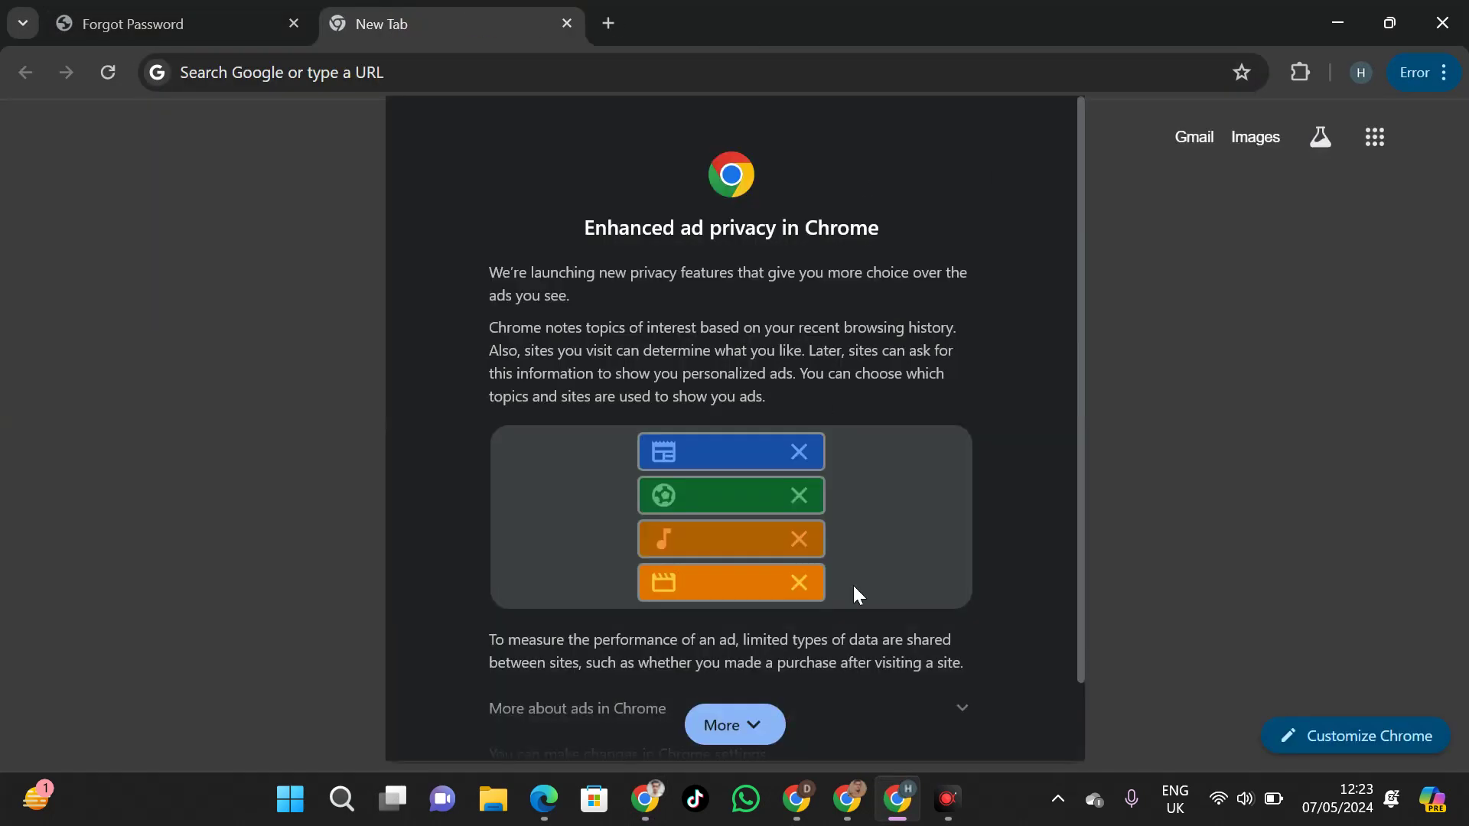
In a new tab, dismiss the ad privacy notice, open Gmail and copy the personal e-mail address
click(734, 722)
click(925, 725)
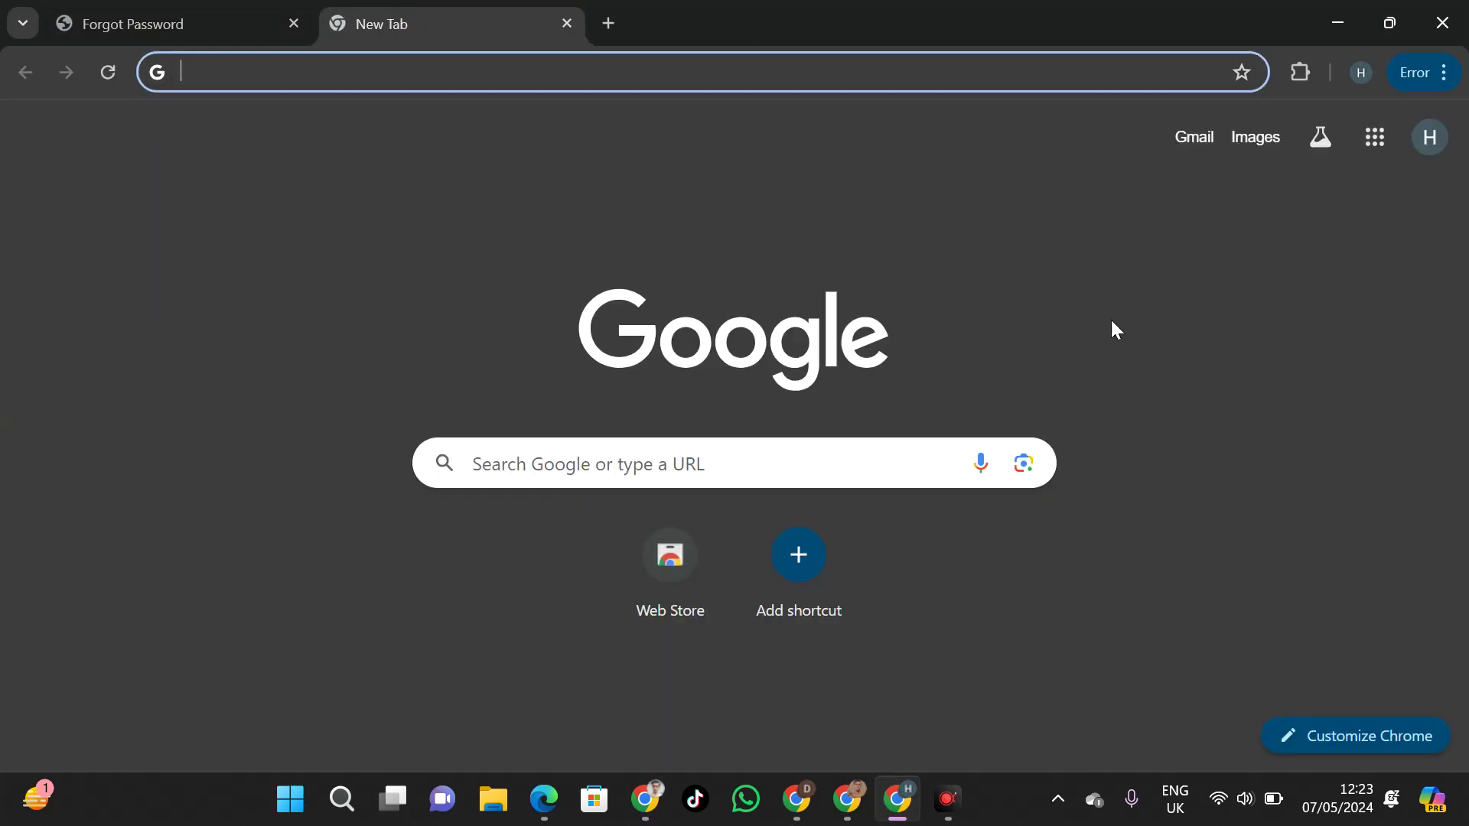
click(1187, 136)
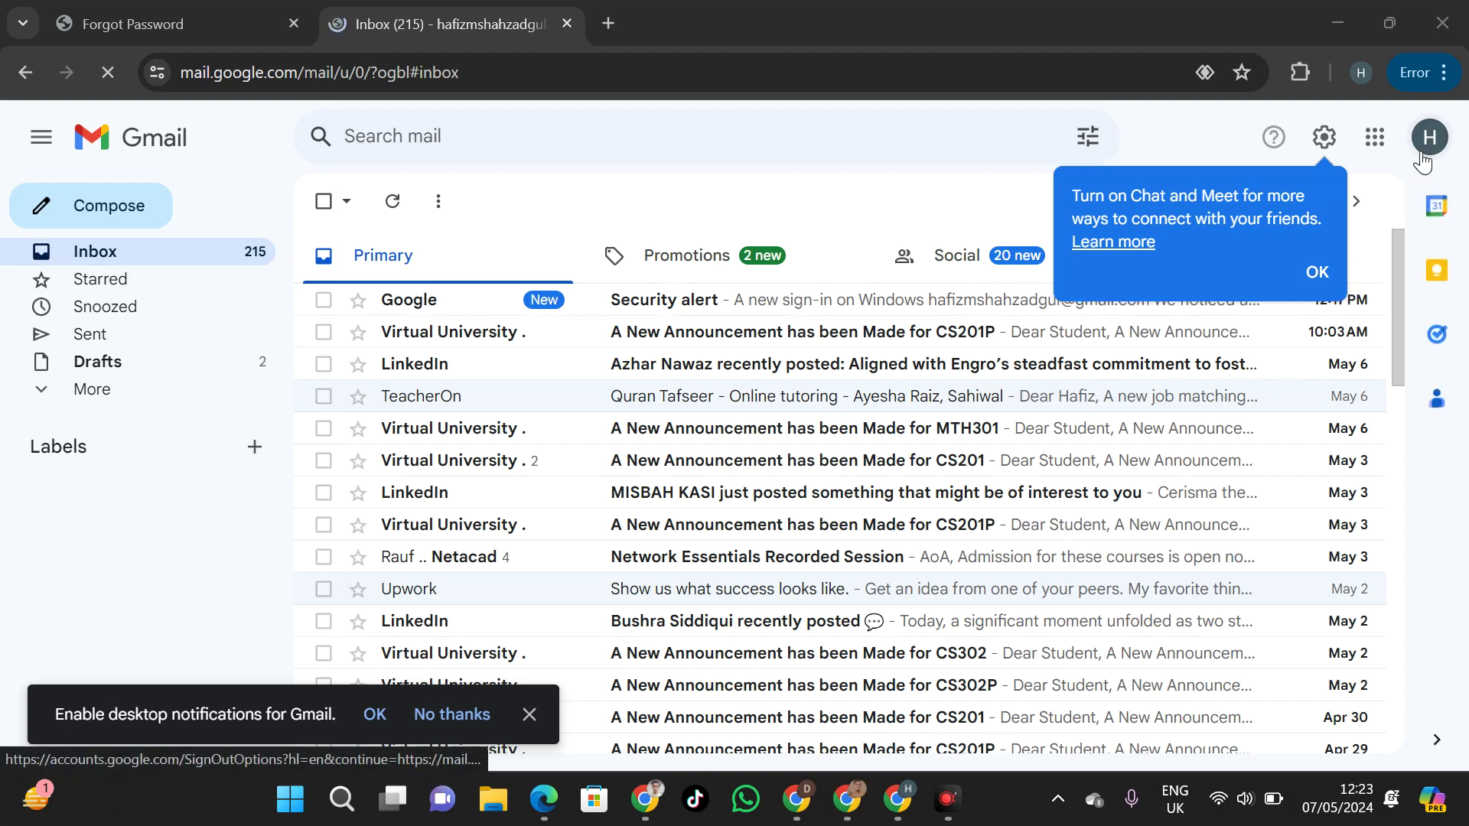
click(1412, 157)
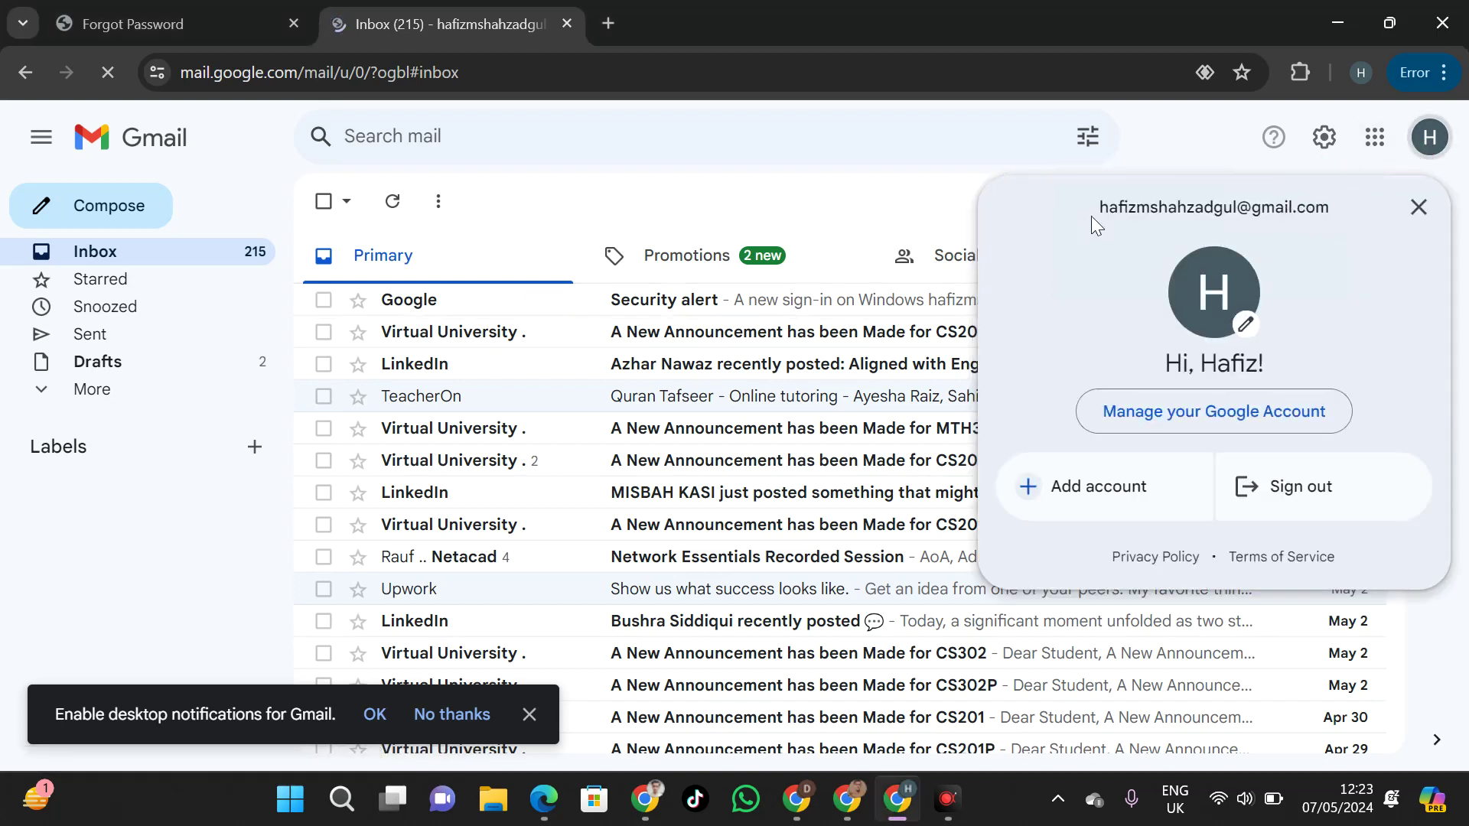
drag(1100, 207, 1348, 210)
key(ctrl+c)
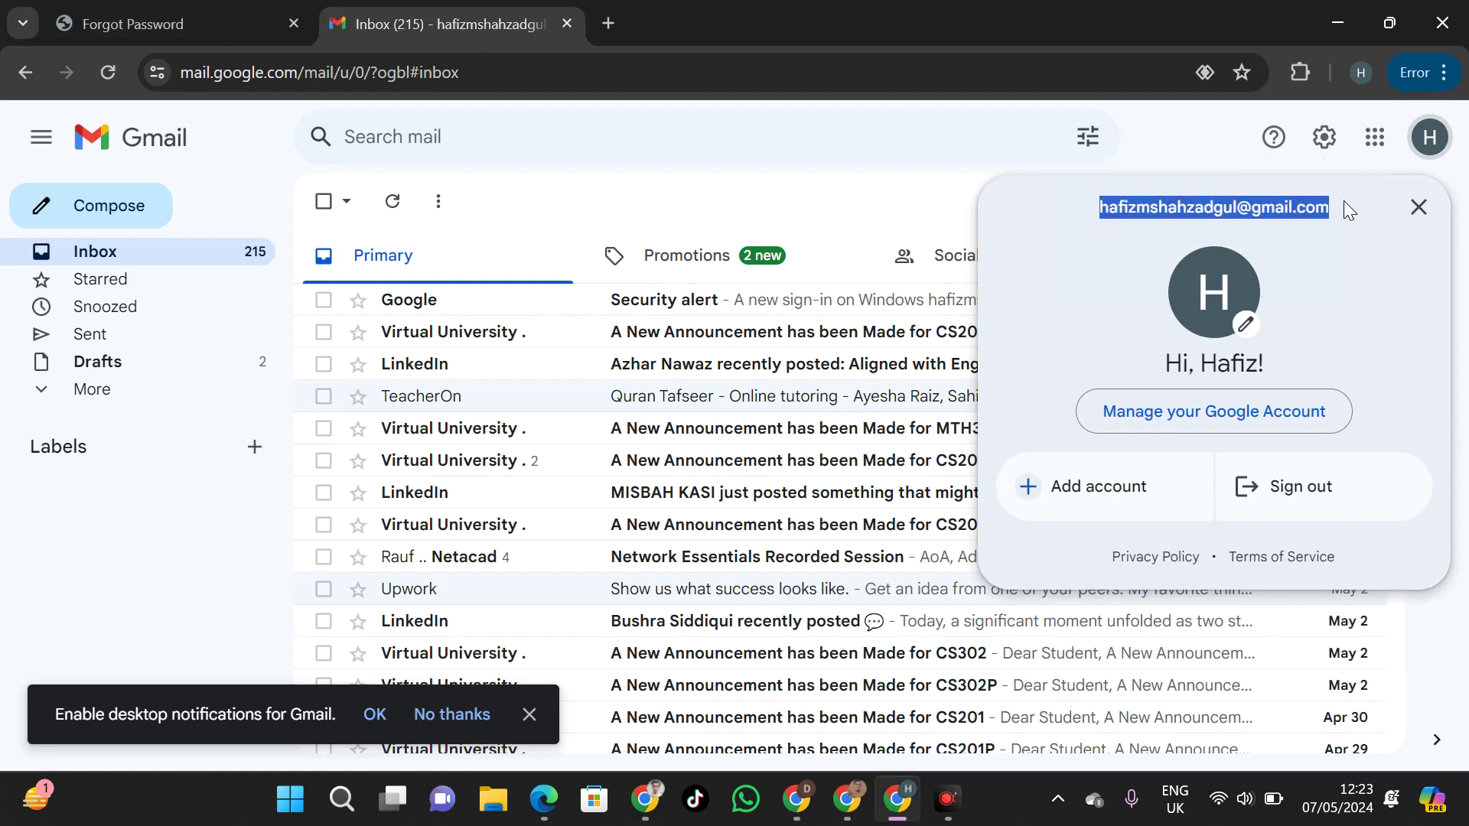
click(1418, 206)
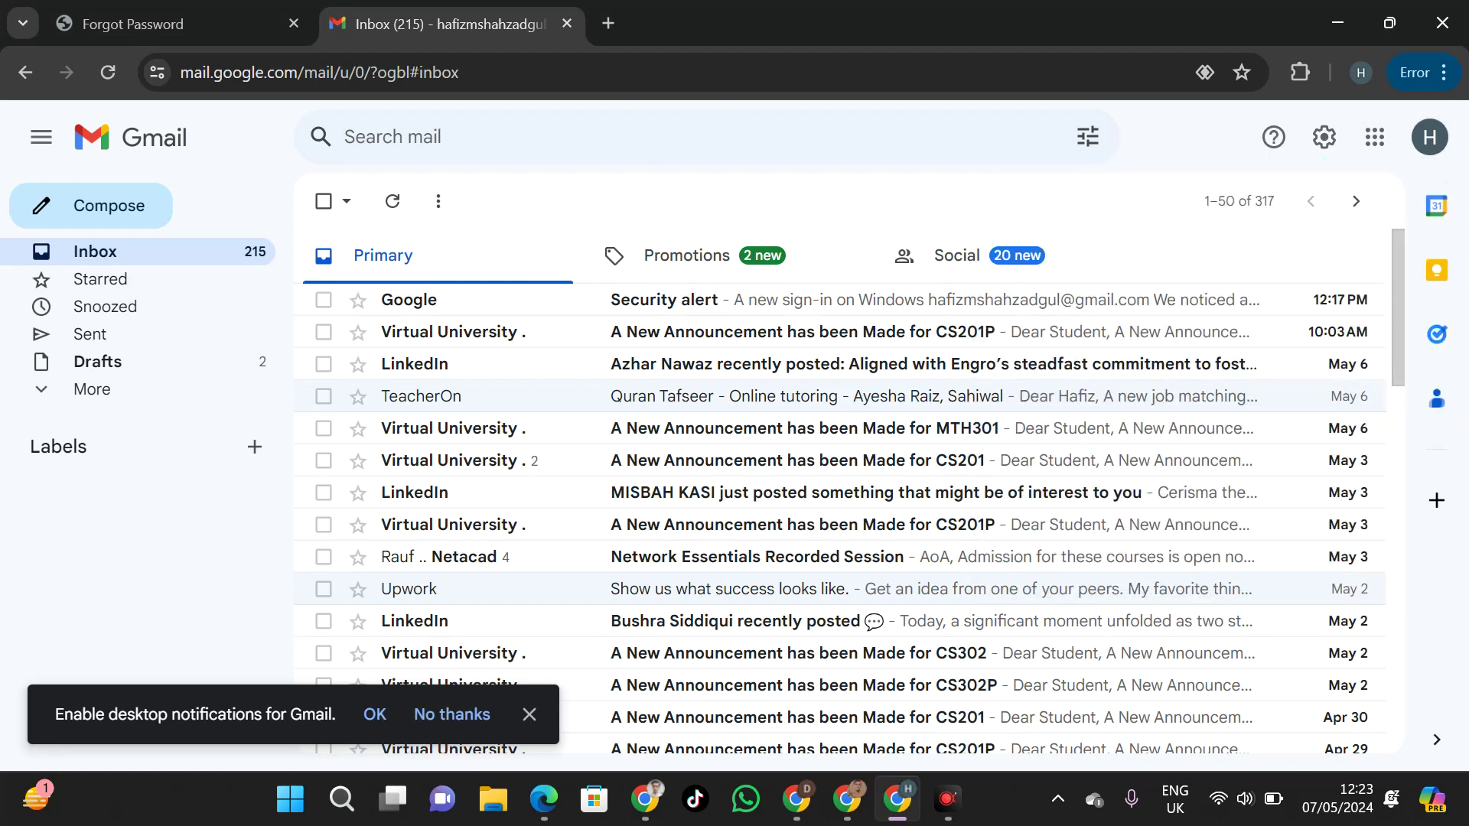
click(237, 10)
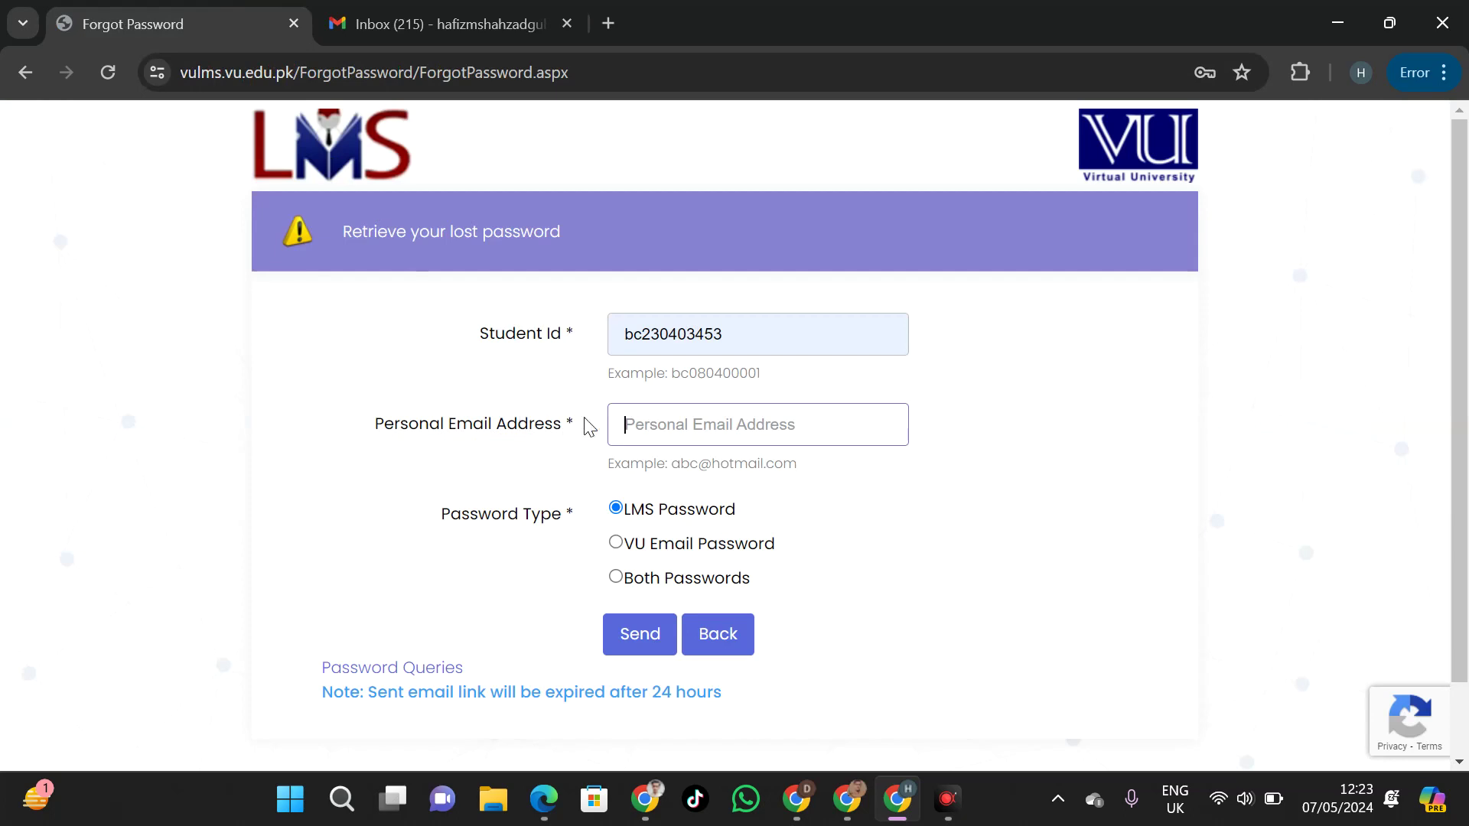
Paste the personal e-mail into the form and select Both Passwords as the reset type
key(ctrl+v)
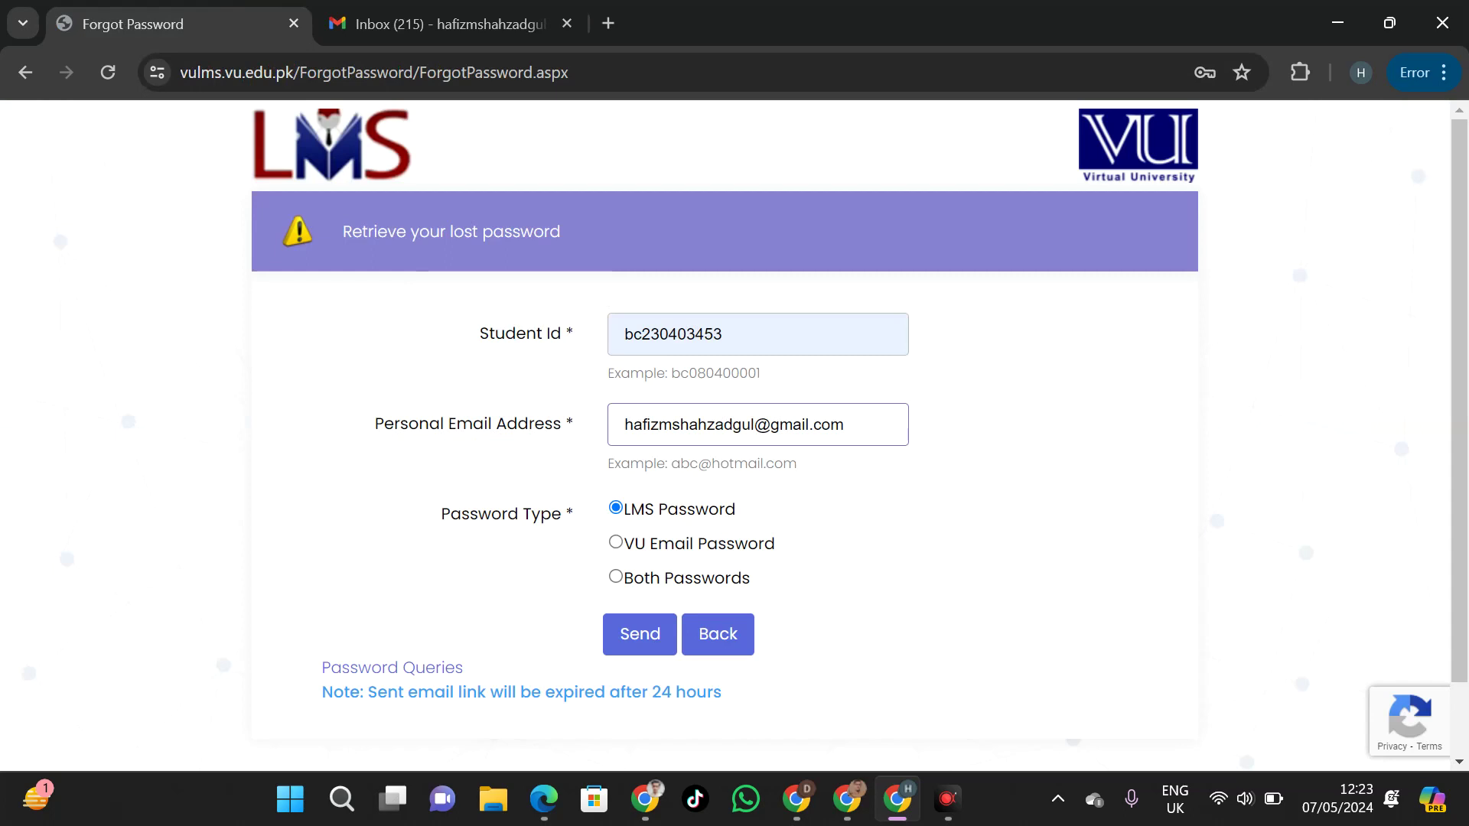
drag(634, 508, 733, 511)
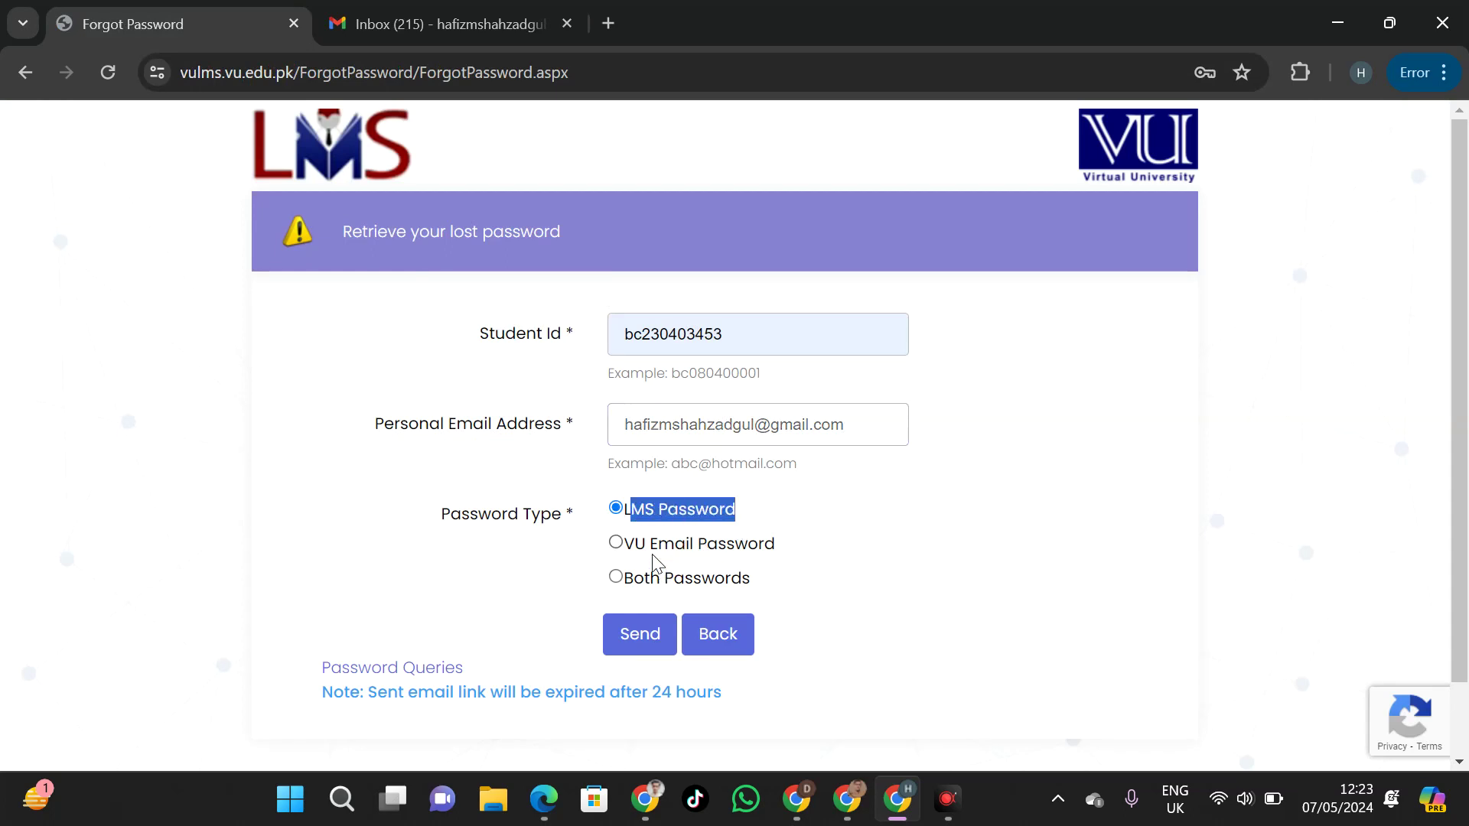
click(682, 556)
drag(656, 544, 763, 547)
drag(664, 579, 767, 597)
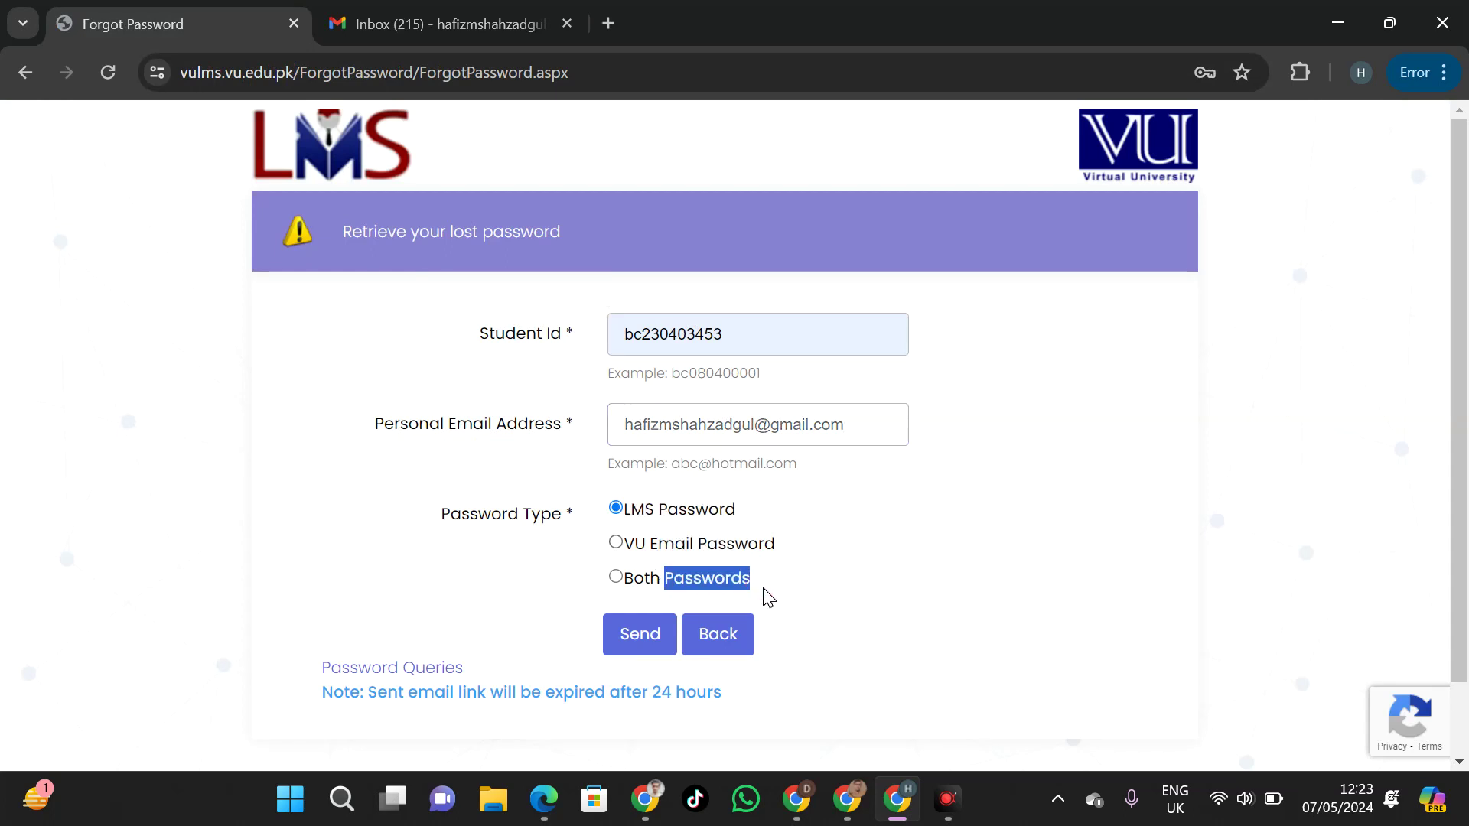
click(766, 589)
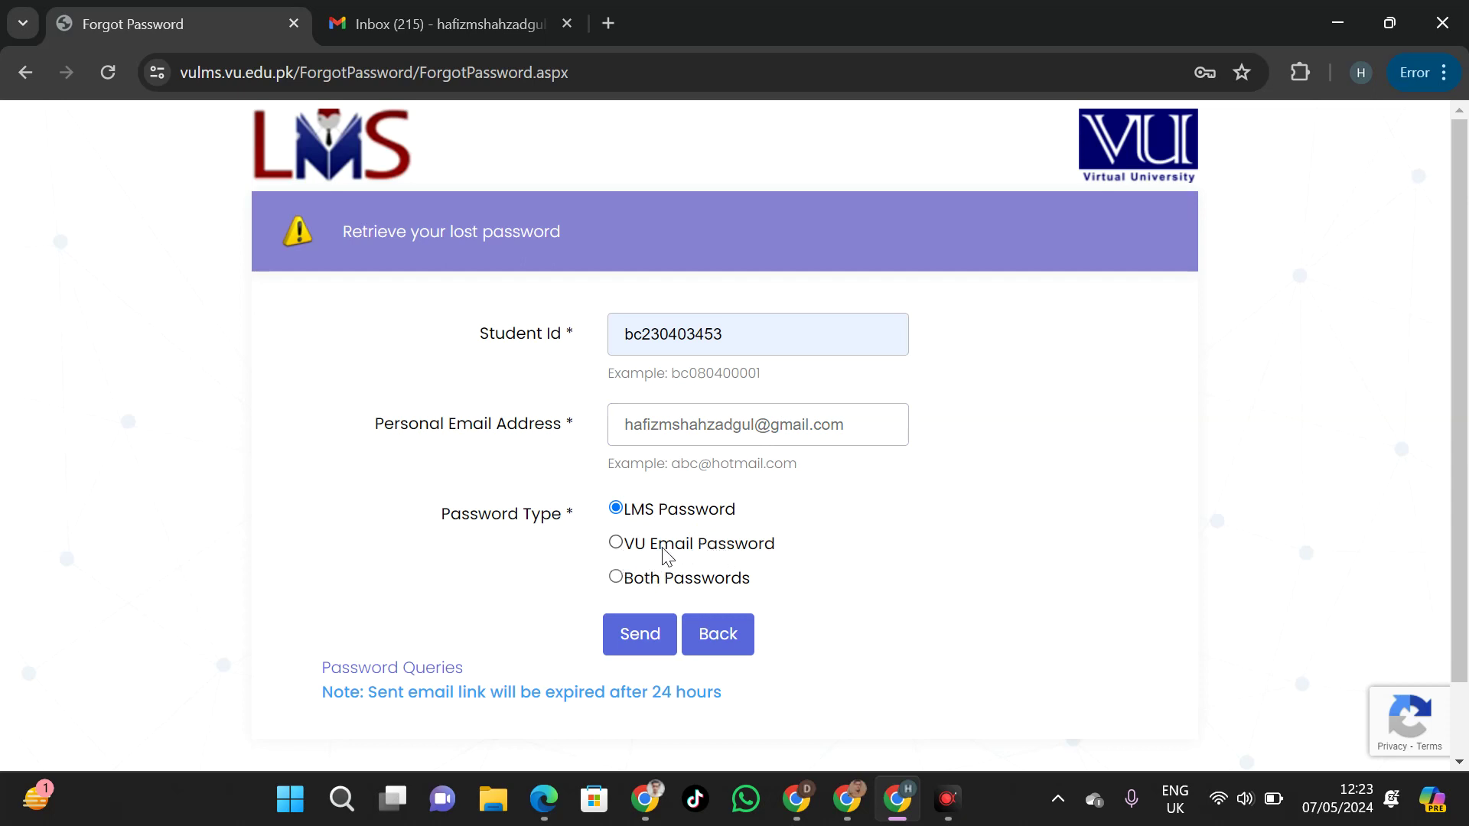
click(697, 556)
click(696, 576)
Send the reset link and check the link-sent confirmation message
click(651, 645)
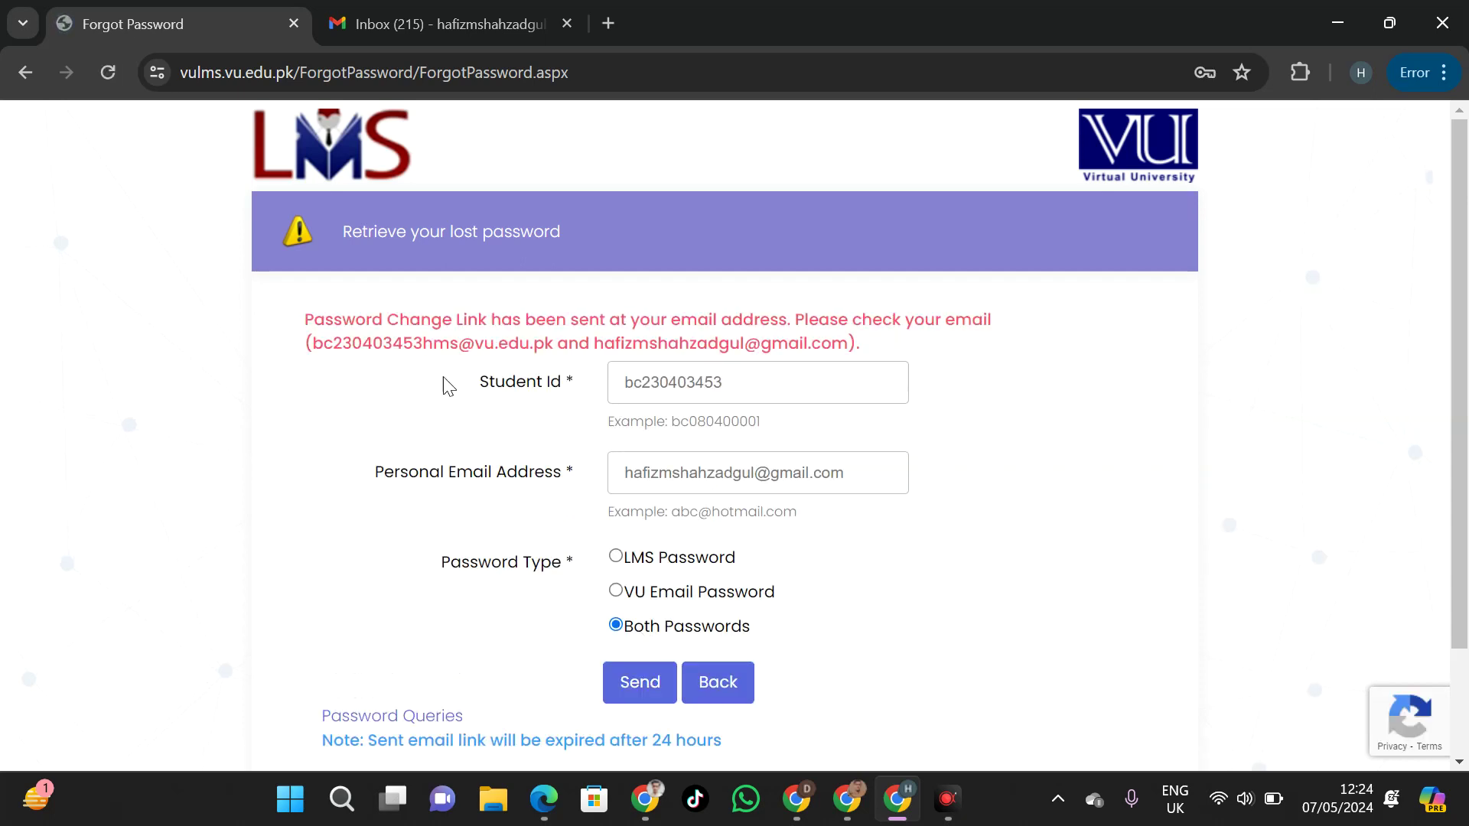
drag(304, 319, 436, 345)
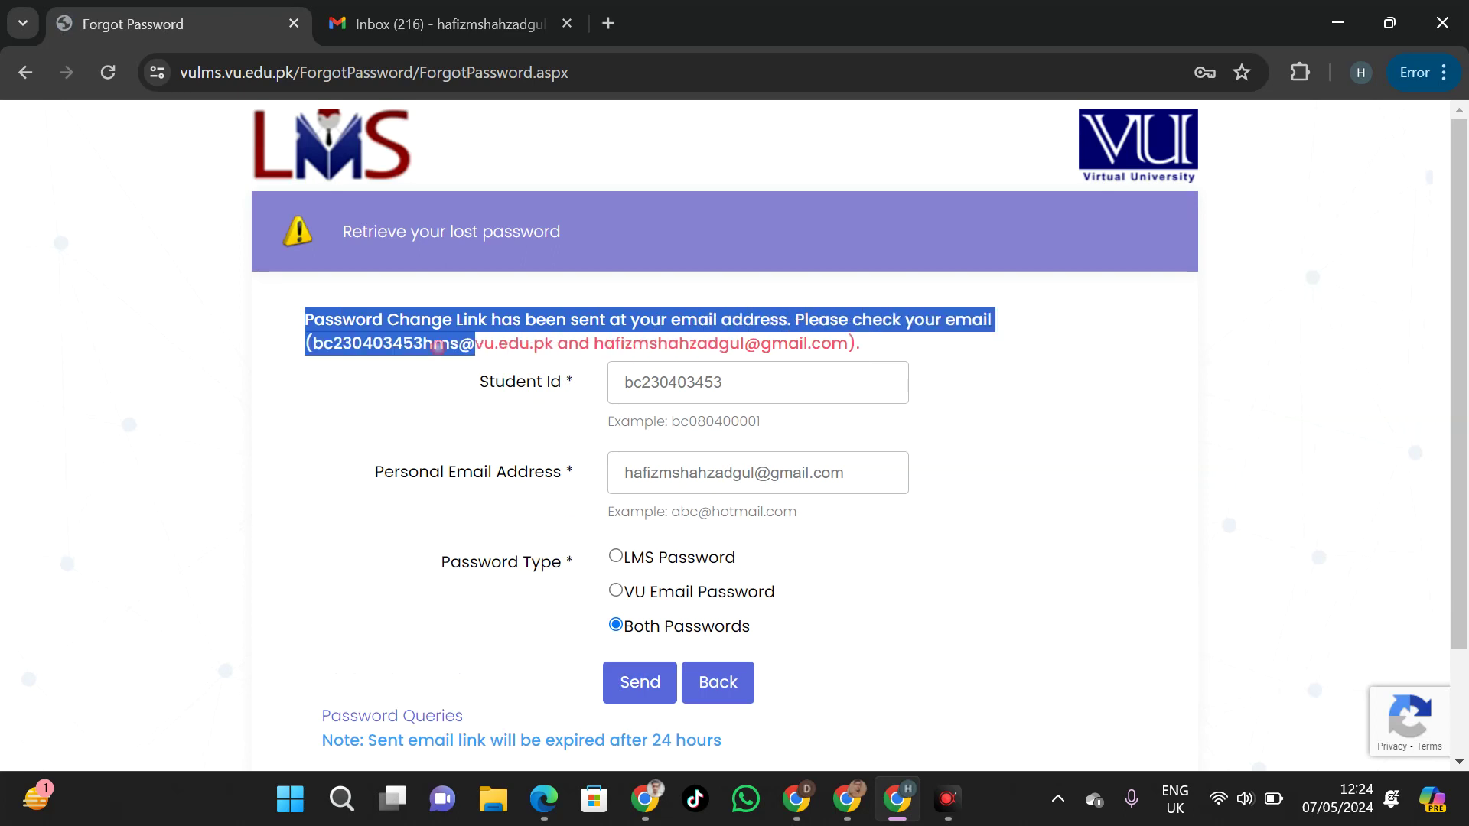
click(367, 343)
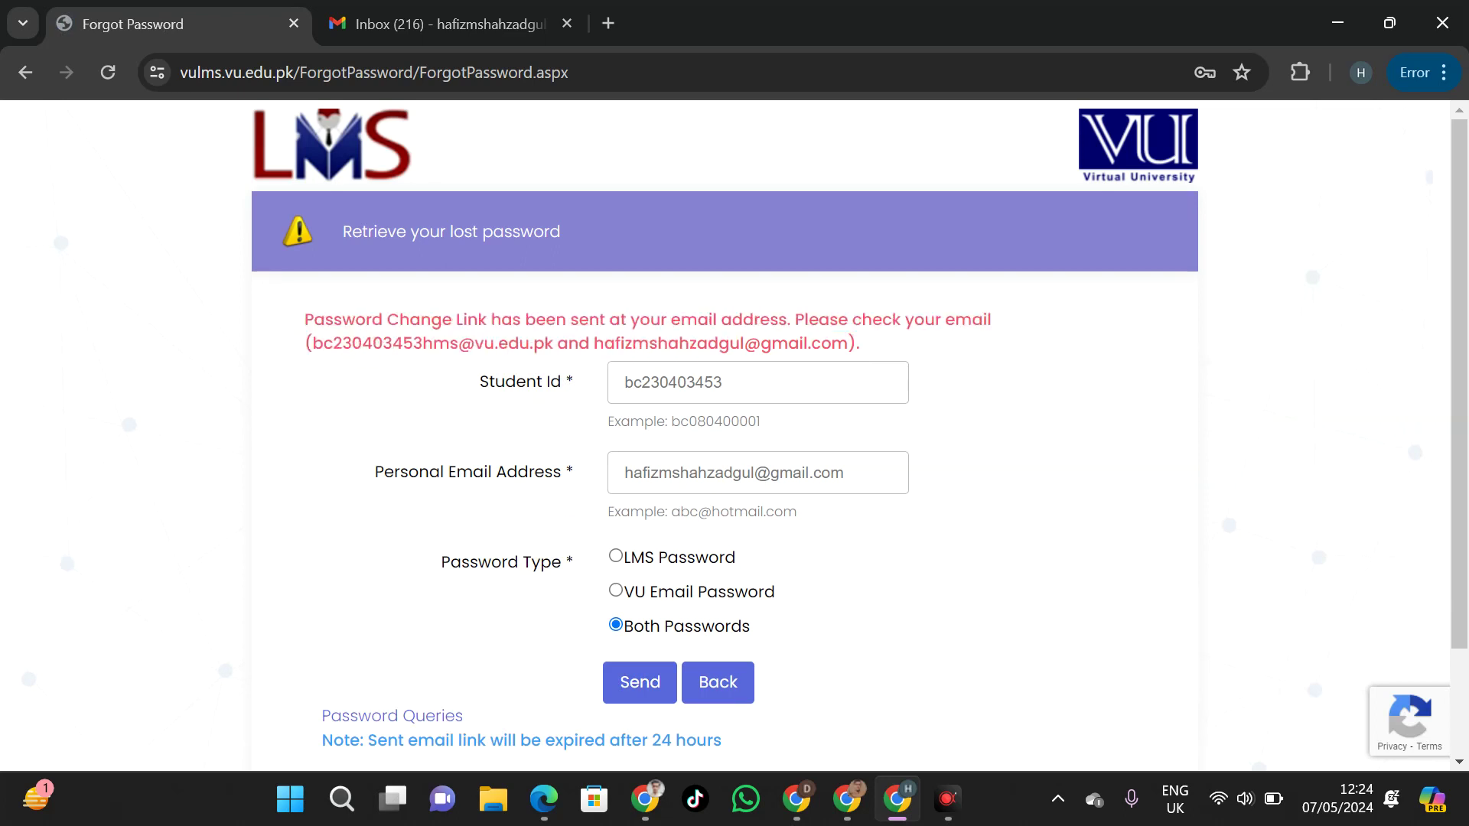
drag(880, 364, 481, 325)
click(482, 337)
click(482, 13)
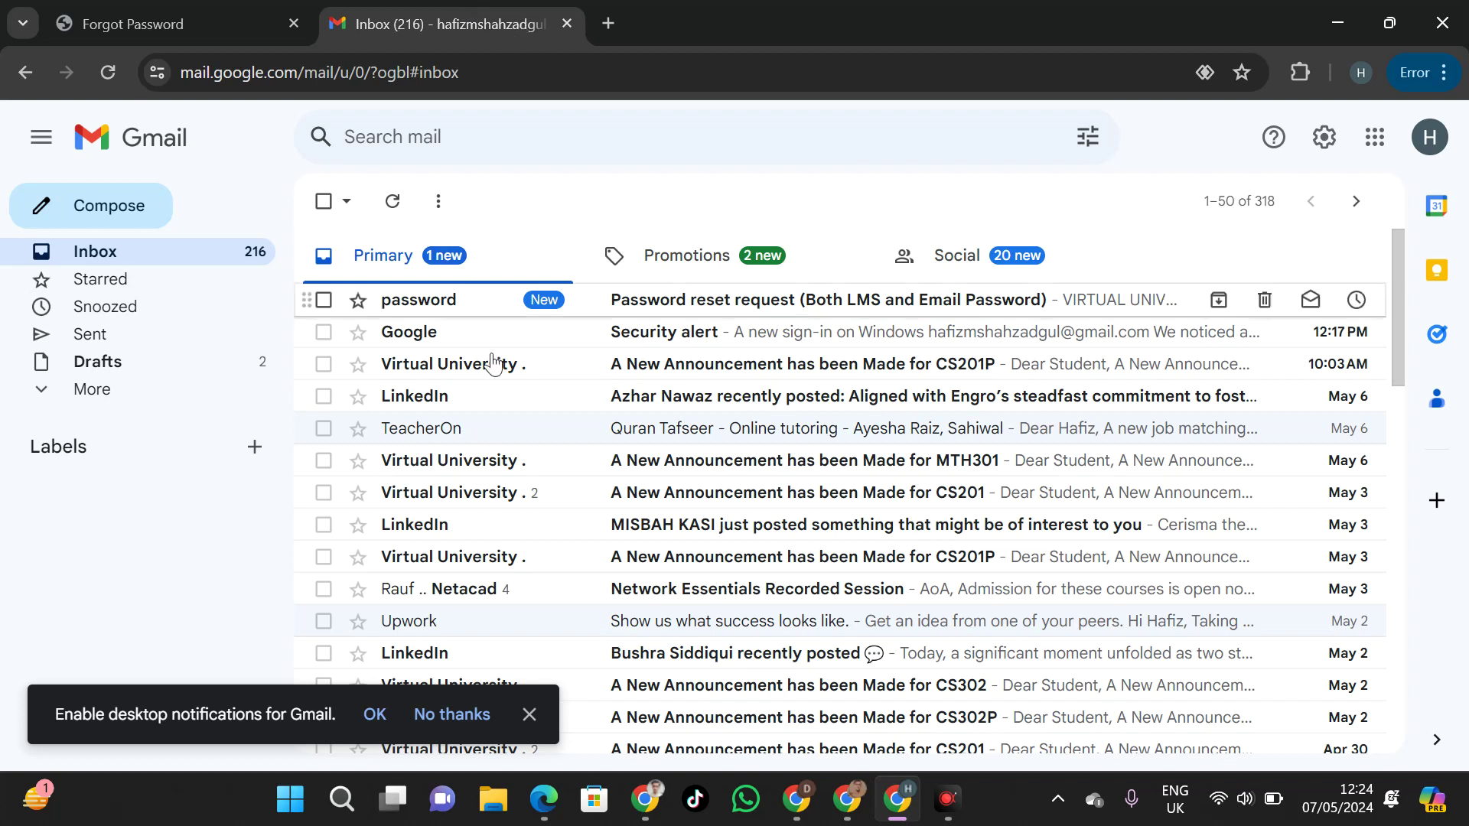
Refresh Gmail, open the 'Password reset request' email and follow its Reset Password link
scroll(492, 363, down, 5)
scroll(491, 364, up, 5)
click(111, 71)
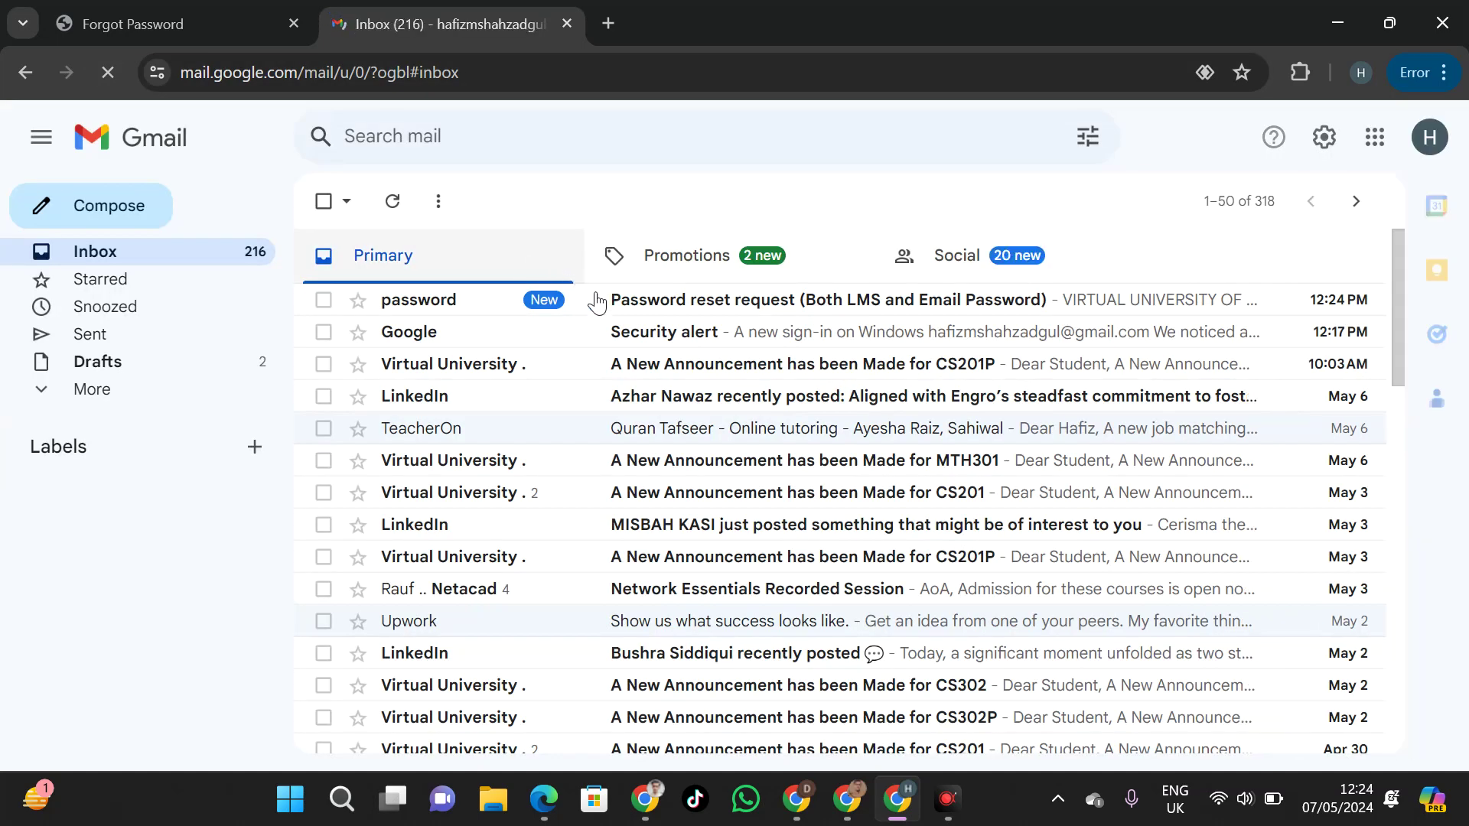
click(739, 303)
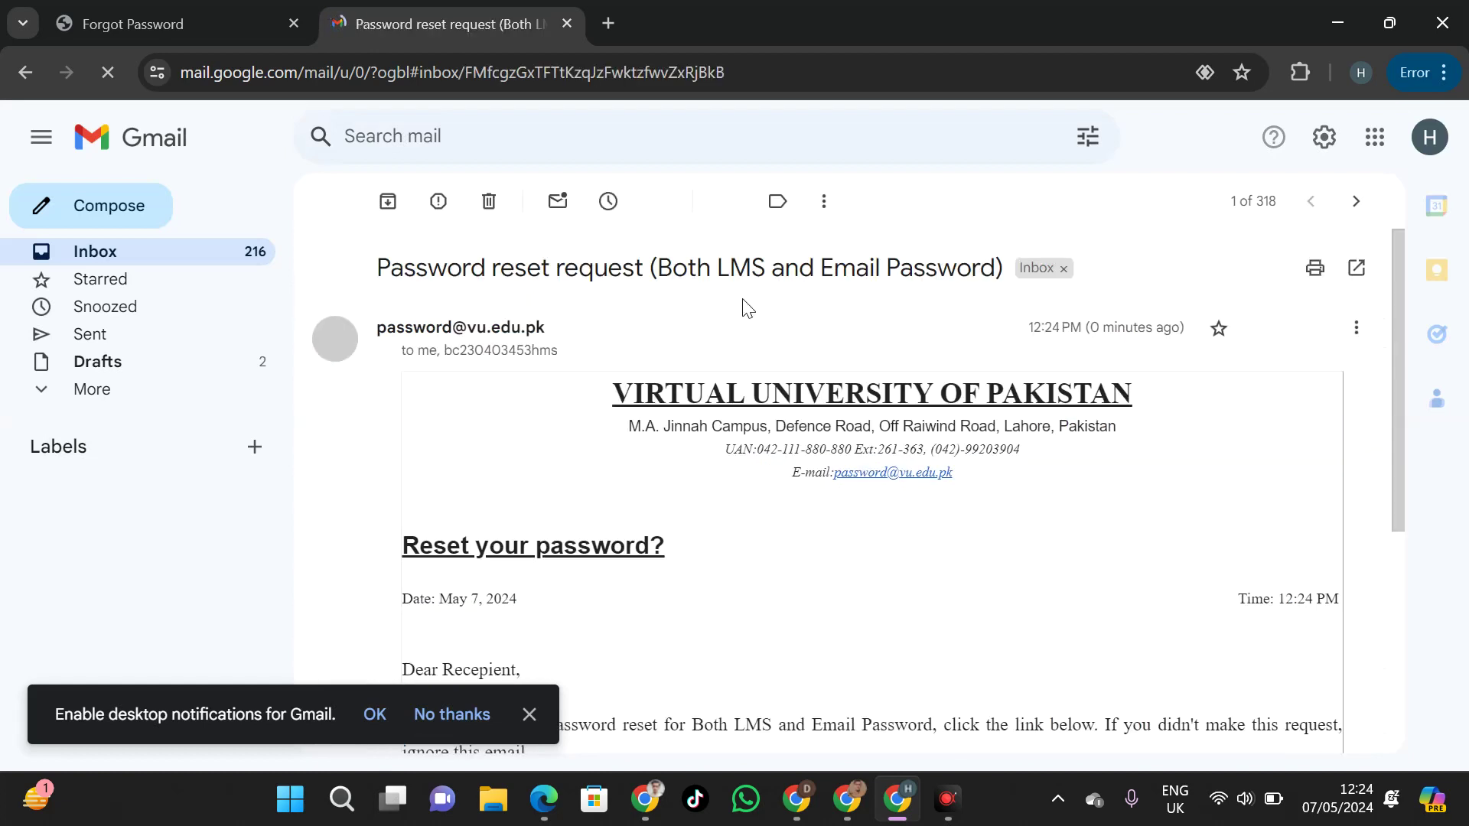
drag(1395, 315, 1401, 486)
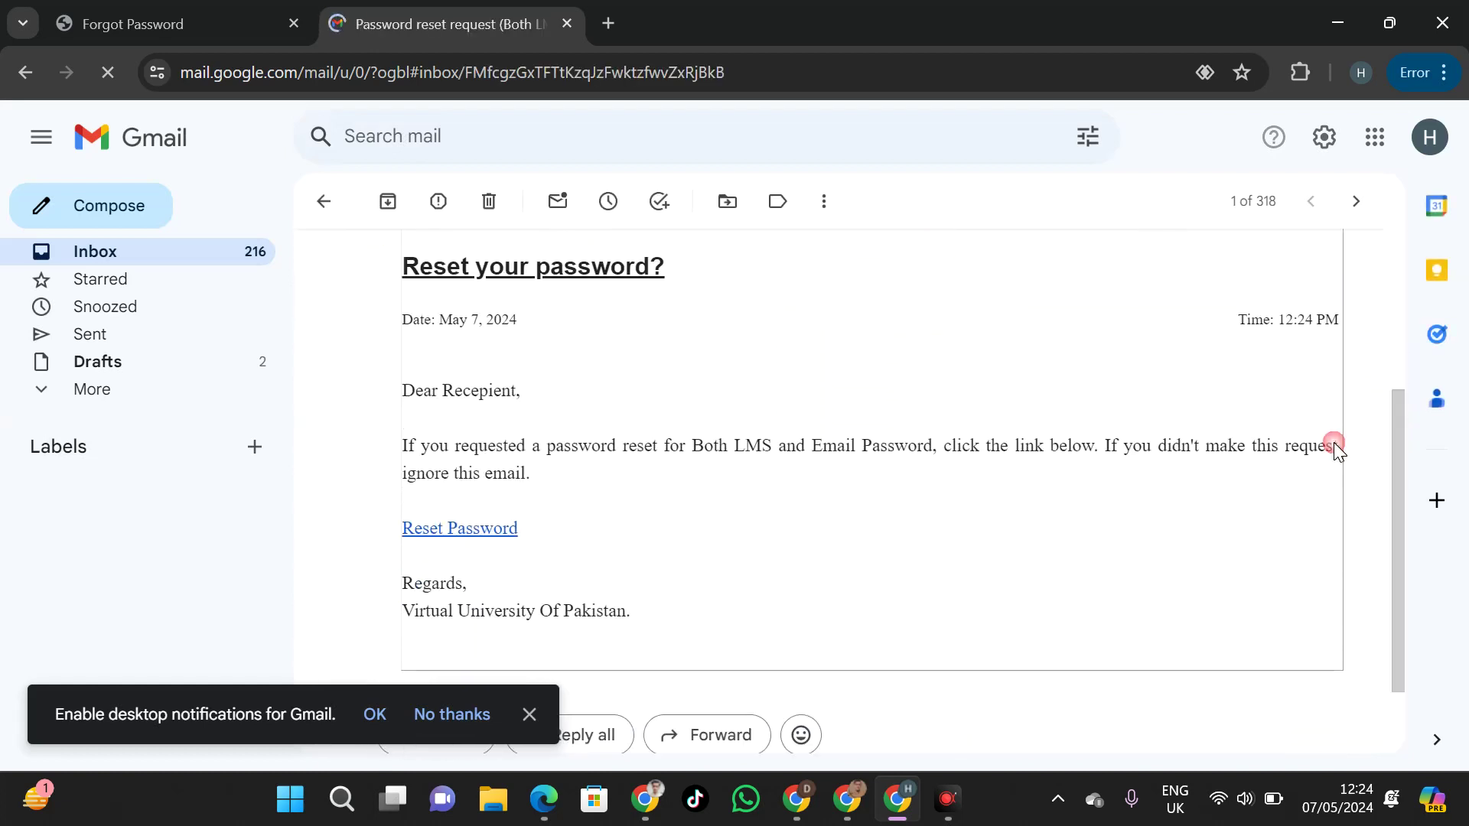
click(497, 530)
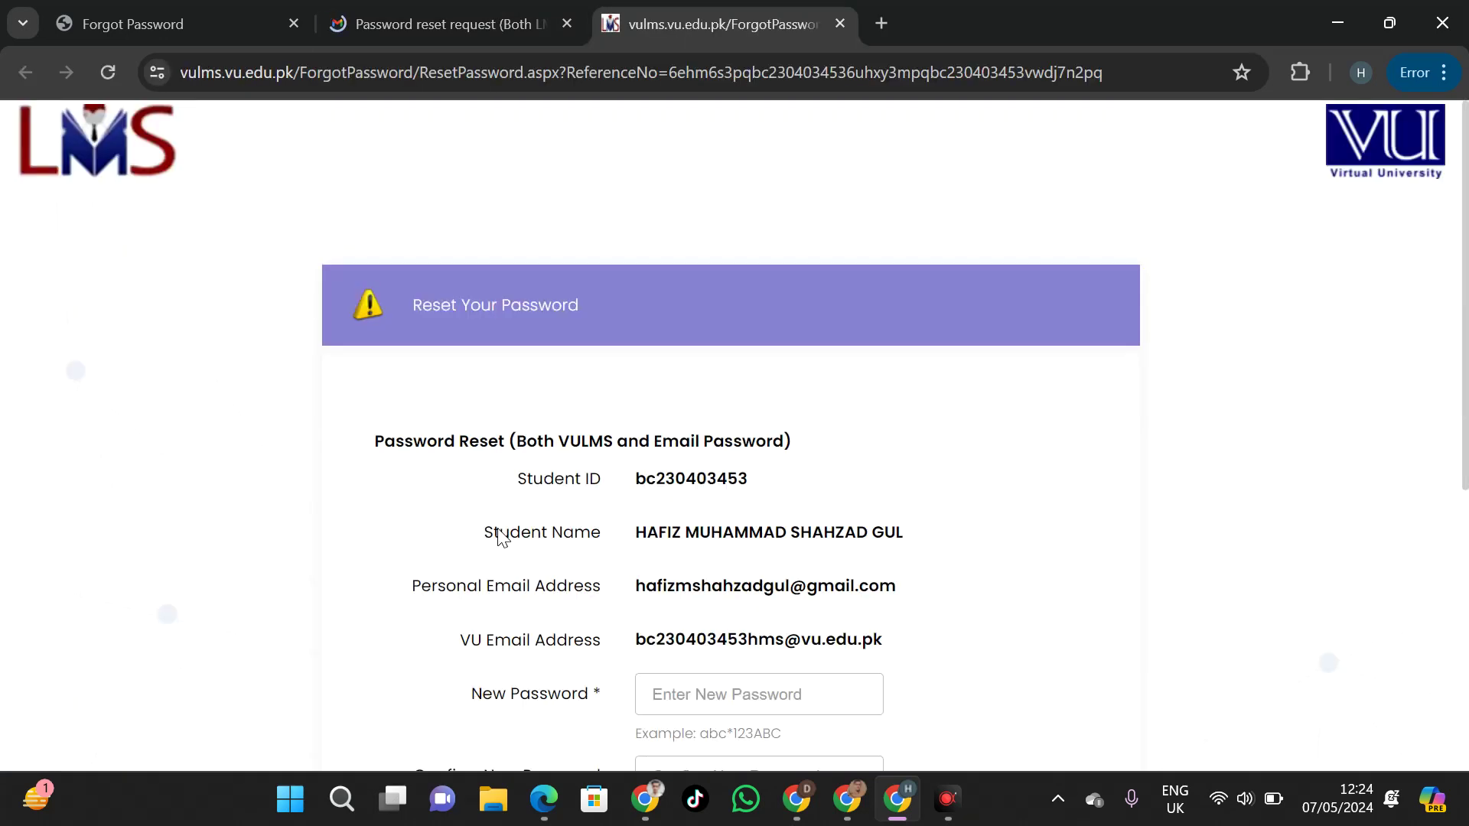
Enter and confirm the new password, submit the reset, and update Chrome's saved password
scroll(740, 453, down, 2)
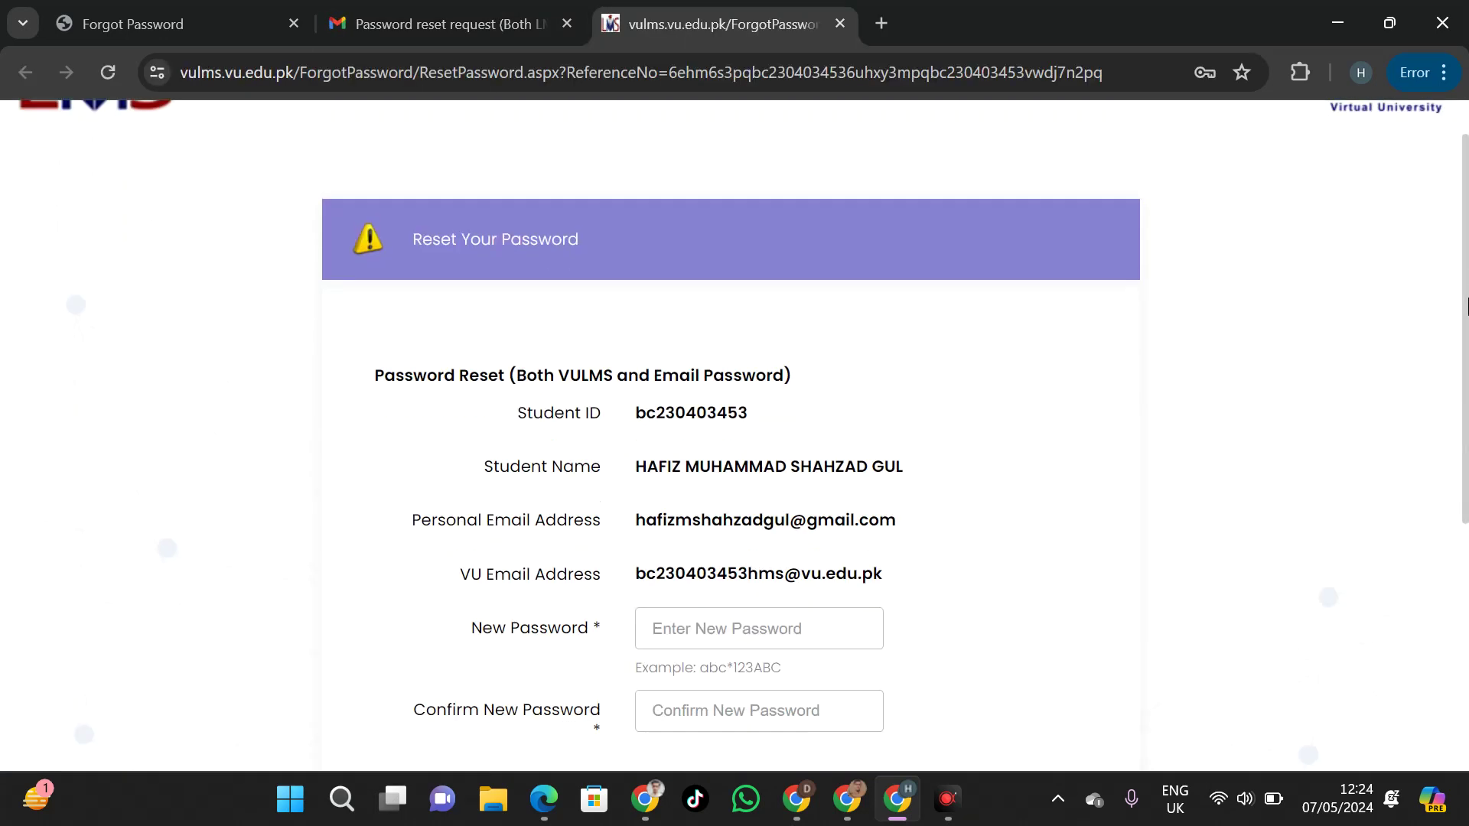
click(707, 516)
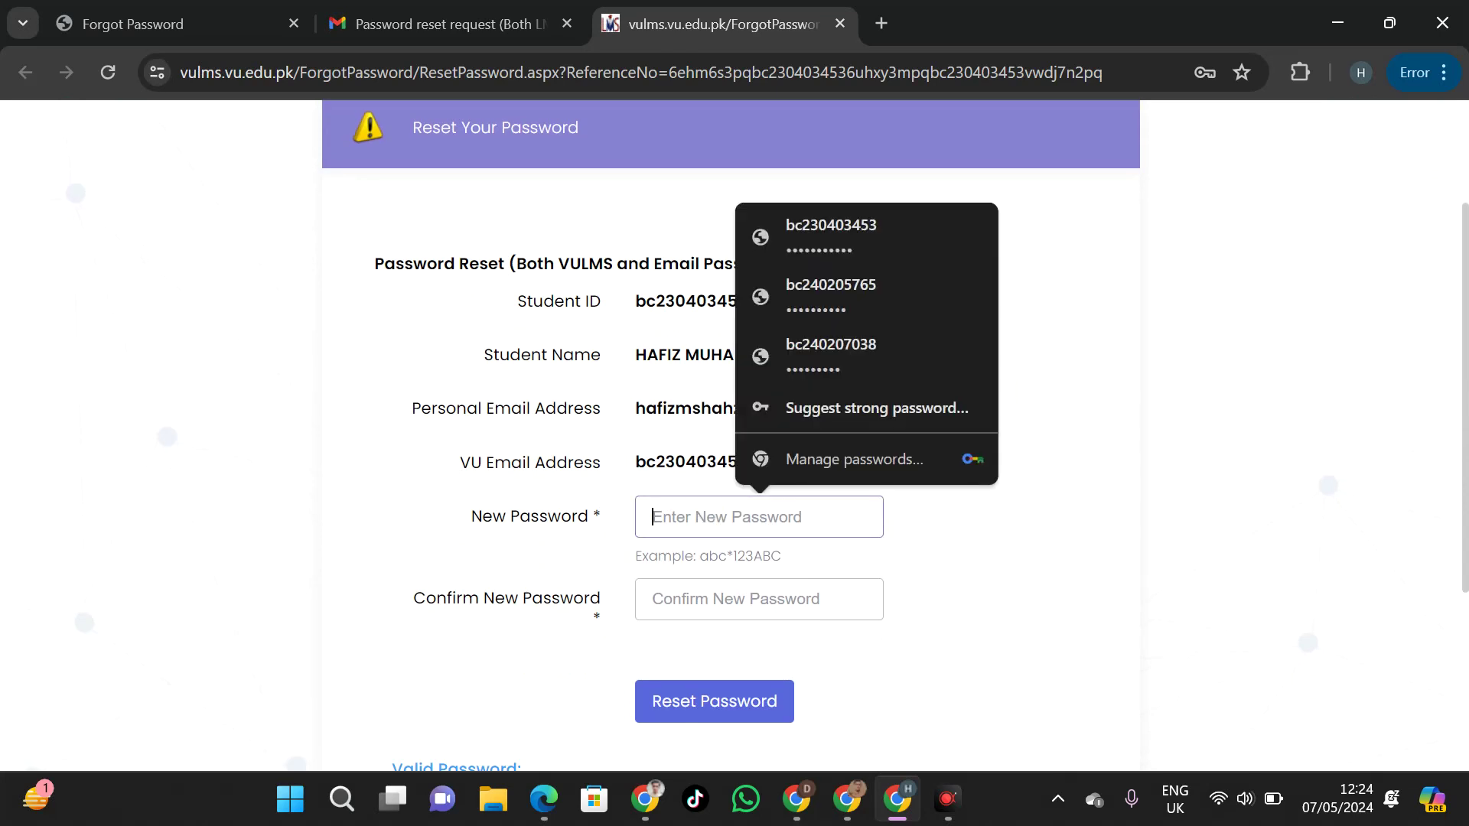
text(a)
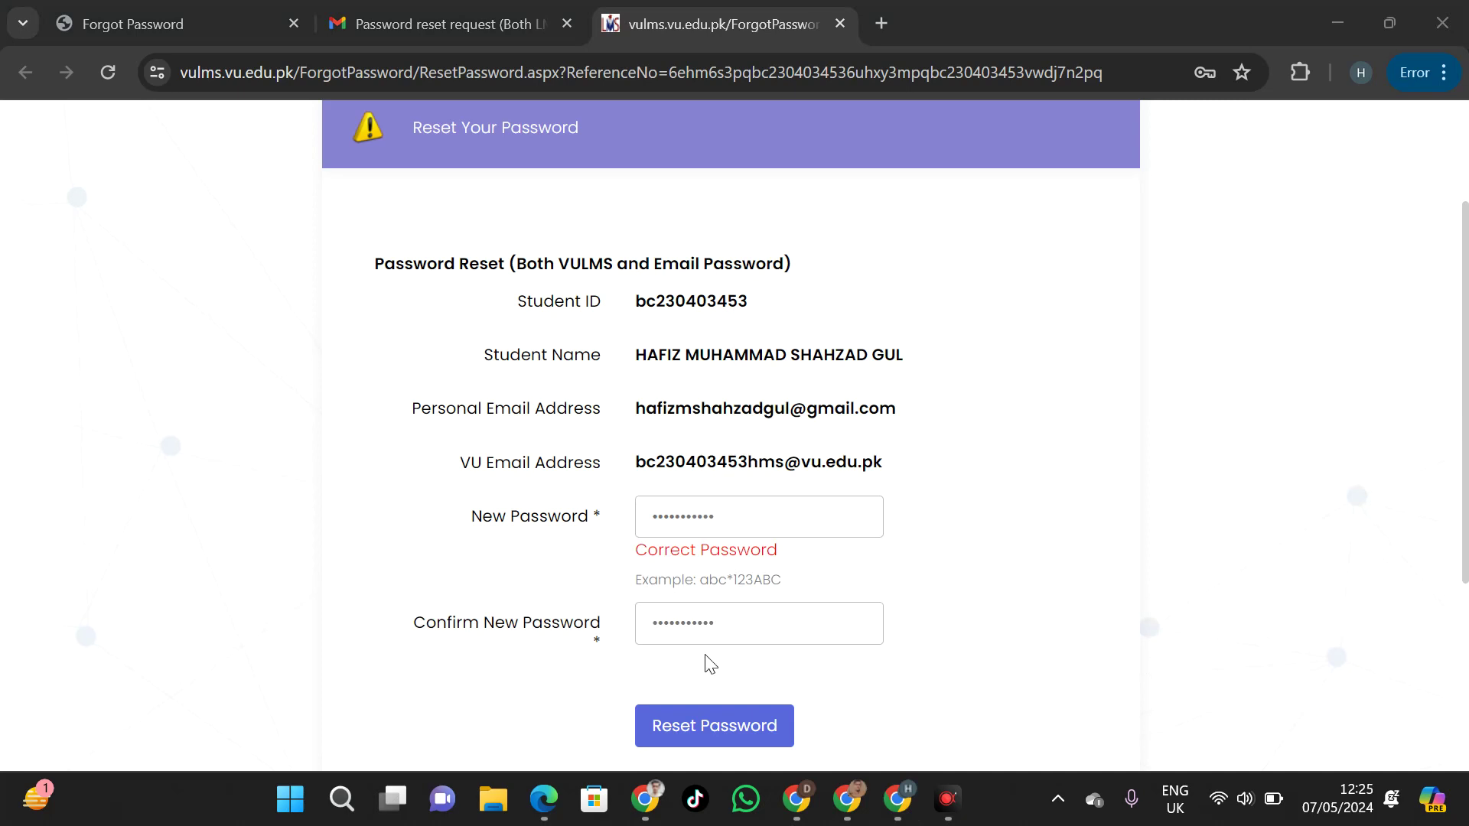
click(679, 729)
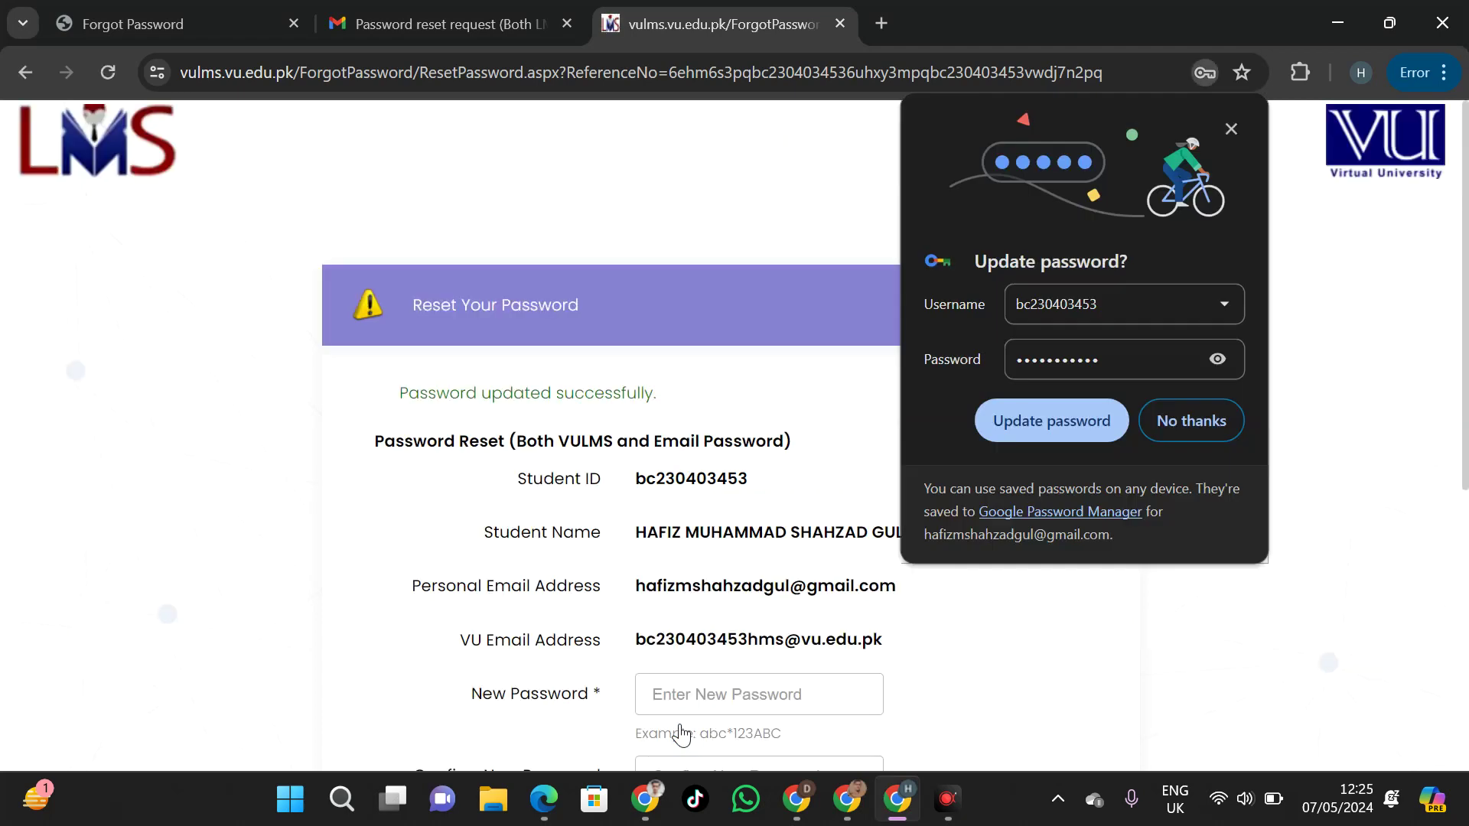
click(1021, 430)
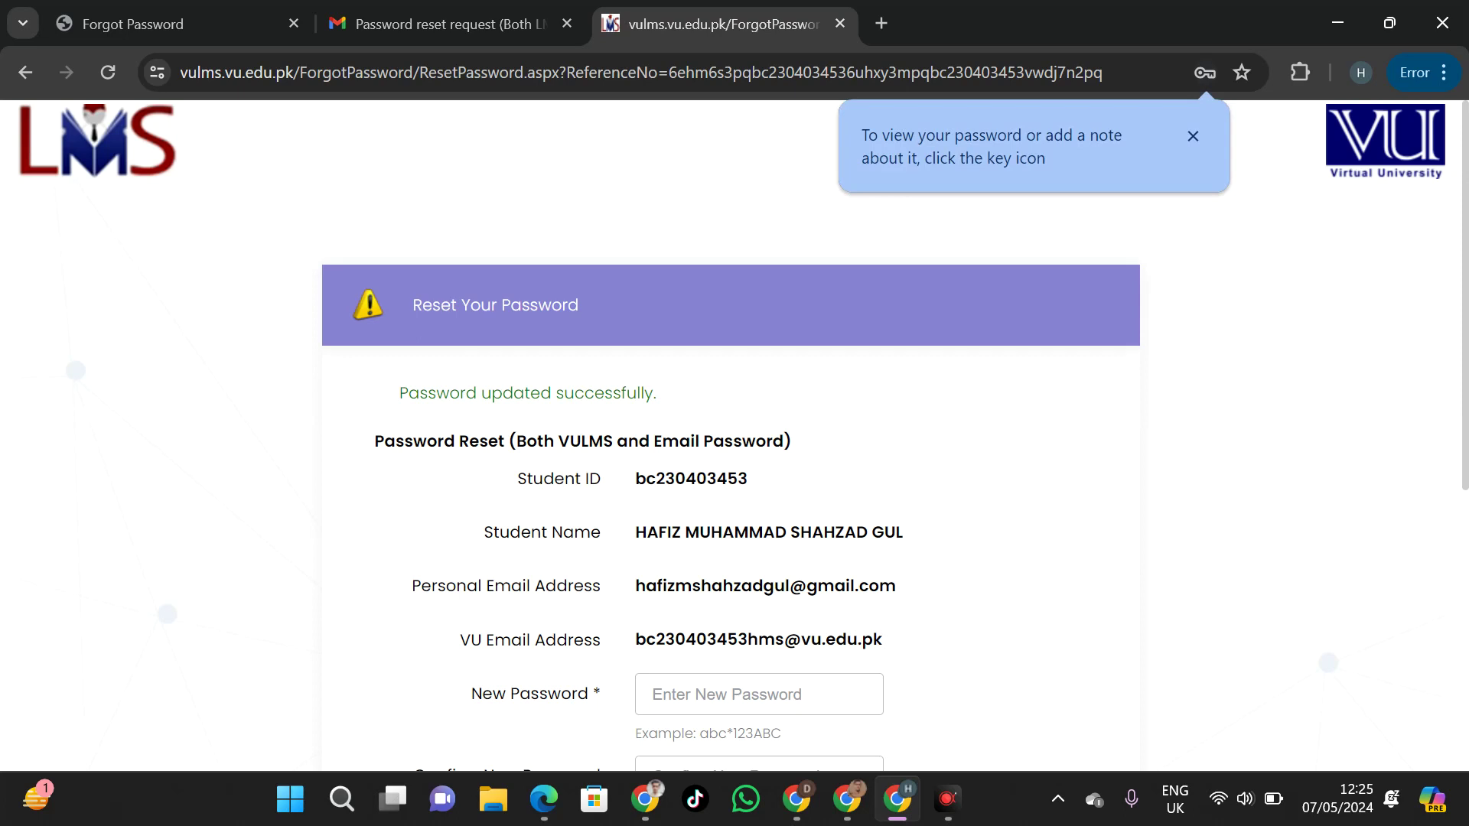
Check the password-updated success message and copy the VU email address
drag(678, 394, 411, 393)
click(417, 393)
triple_click(668, 638)
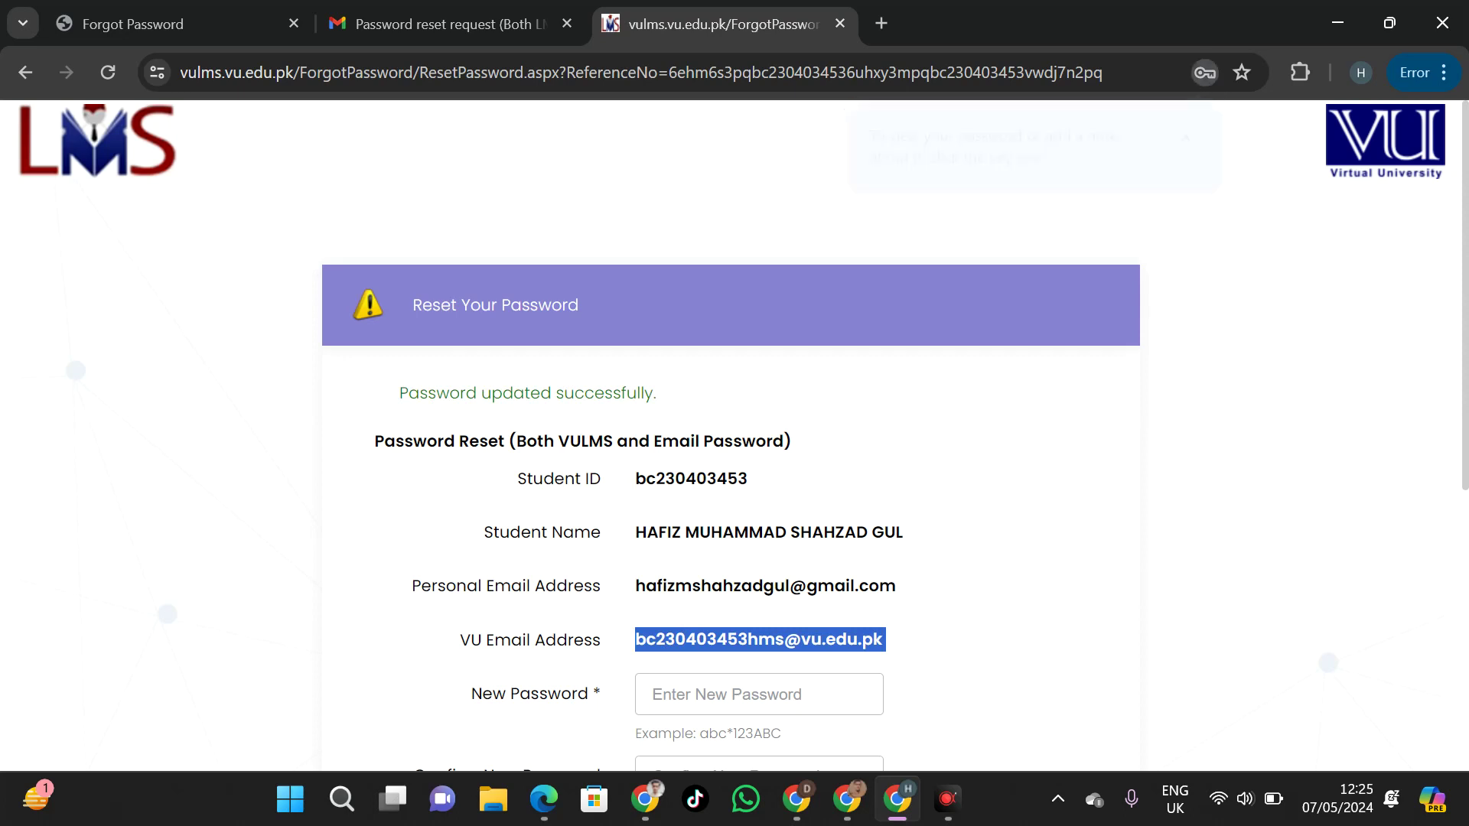
click(453, 11)
Add the VU student e-mail account in Google sign-in and submit its new password
click(1427, 138)
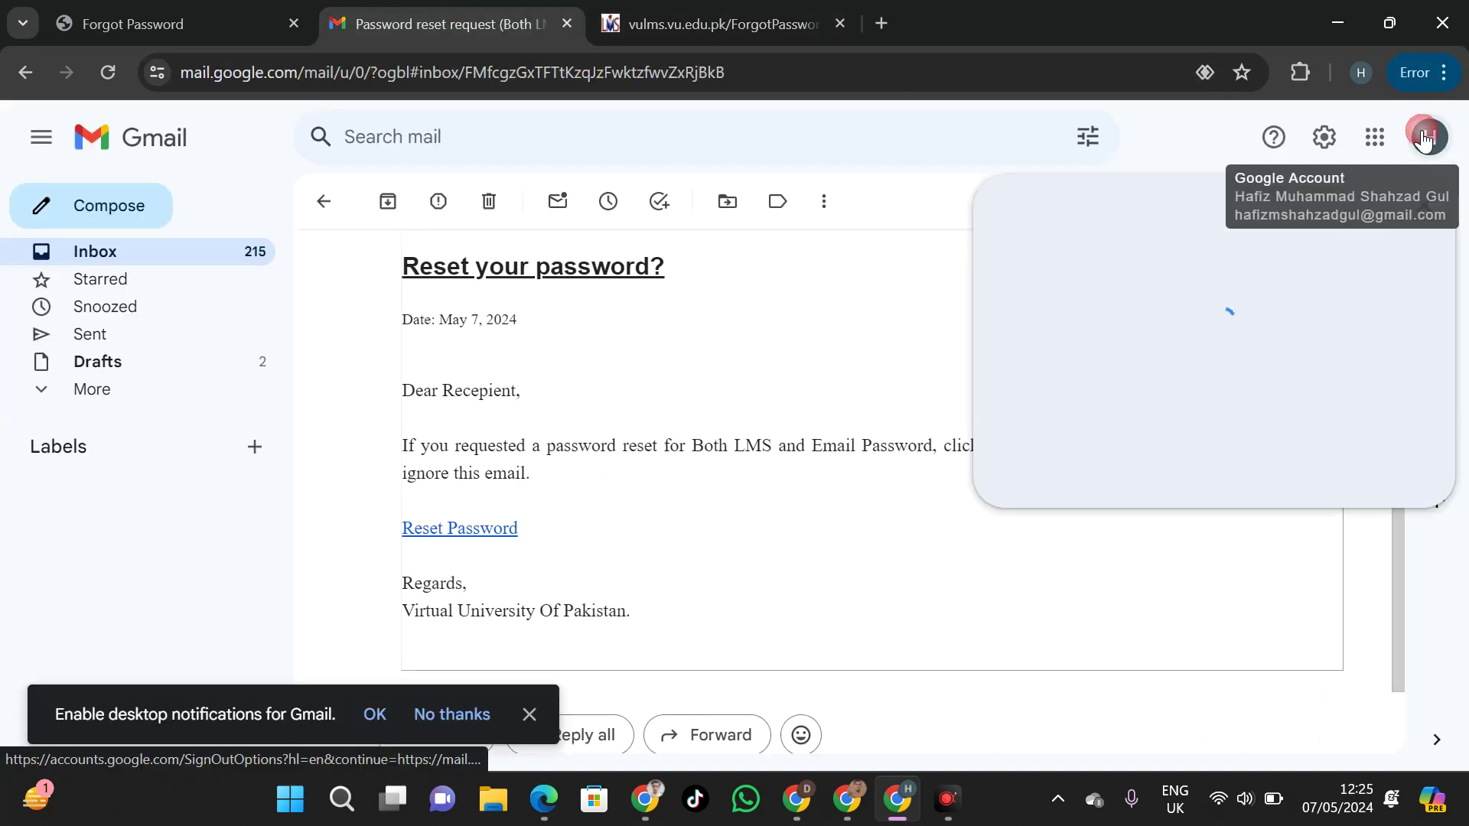
click(1142, 482)
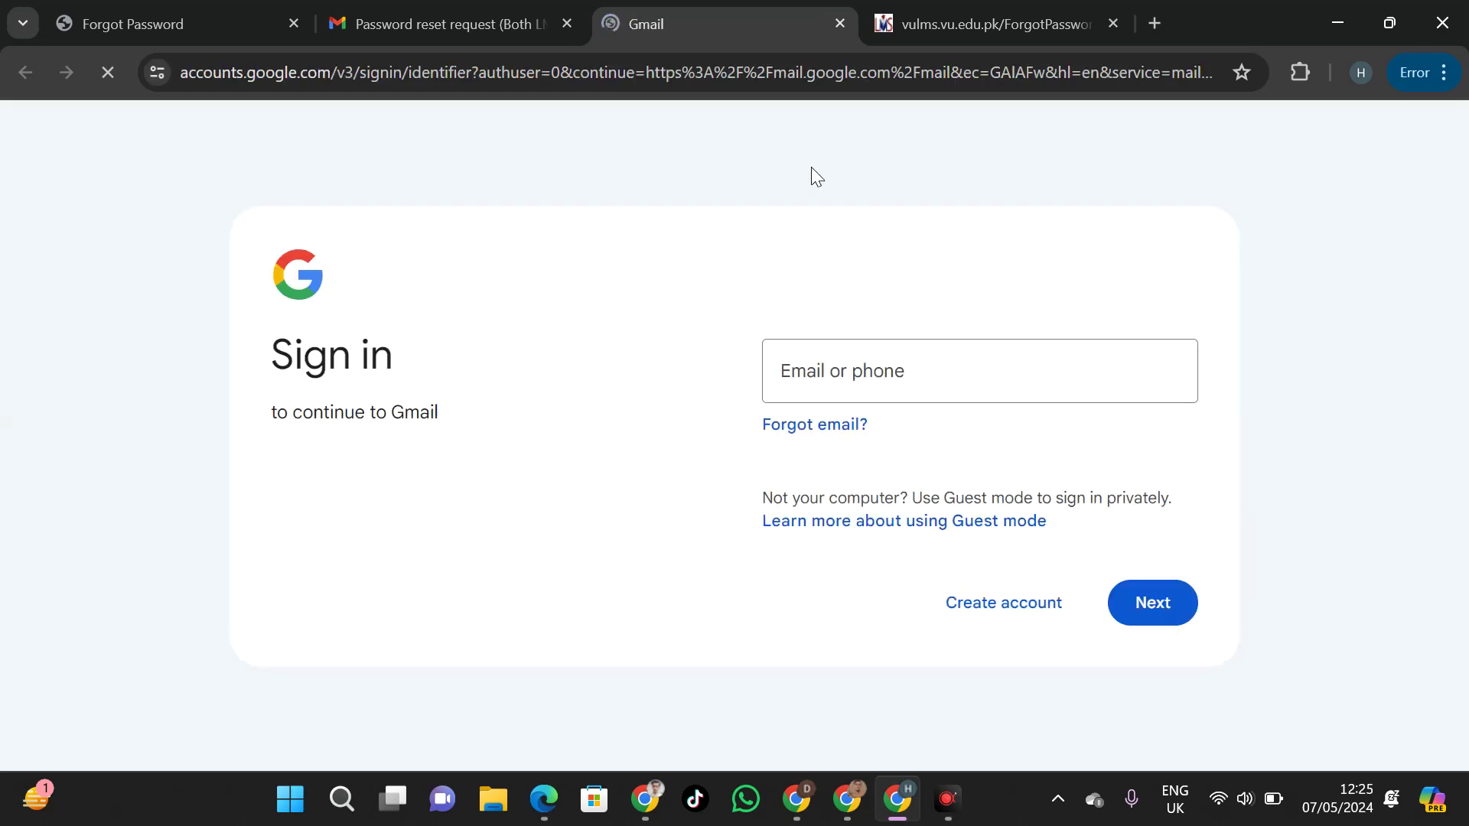
click(821, 354)
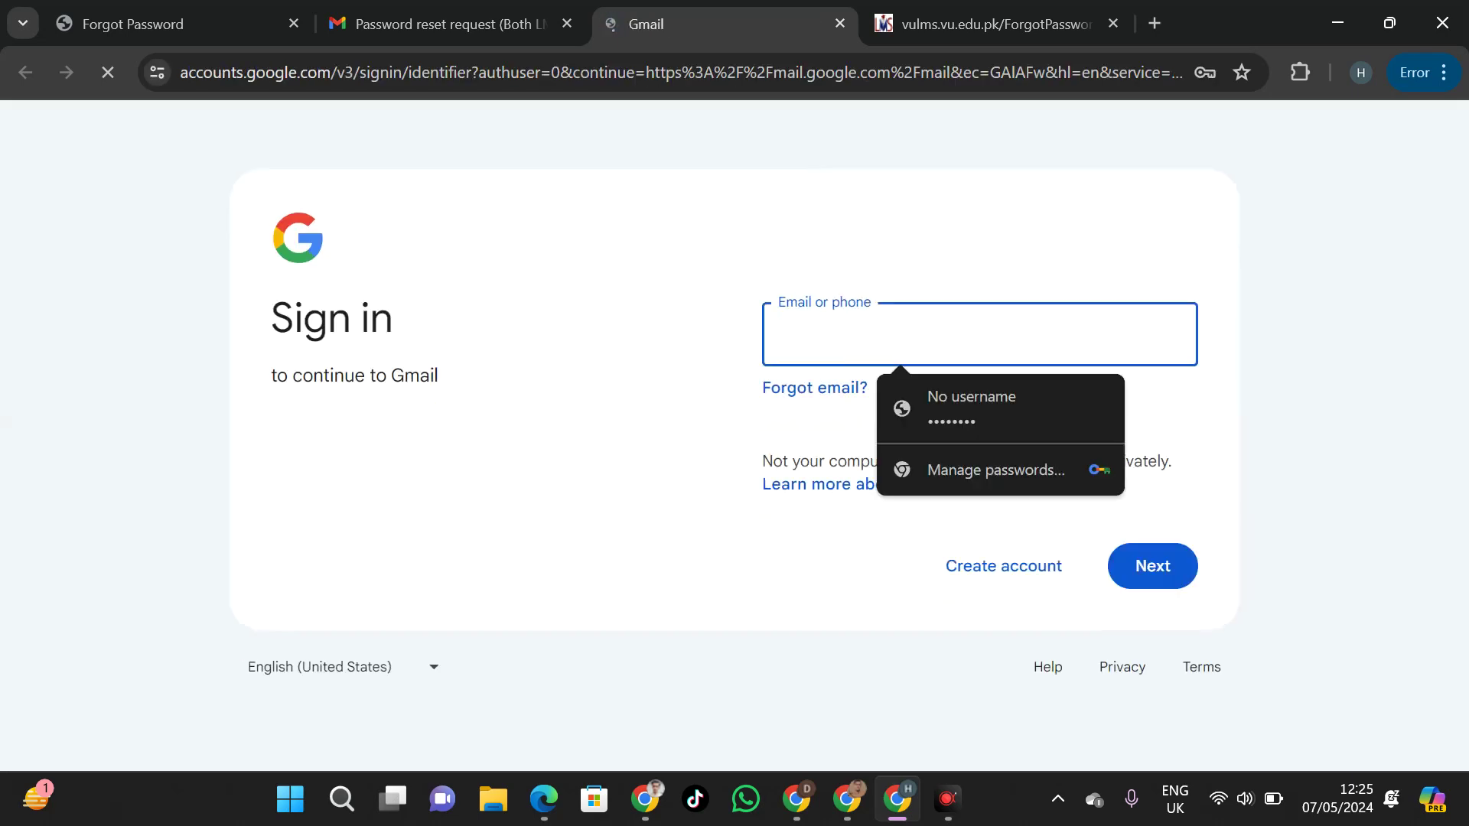
click(1158, 570)
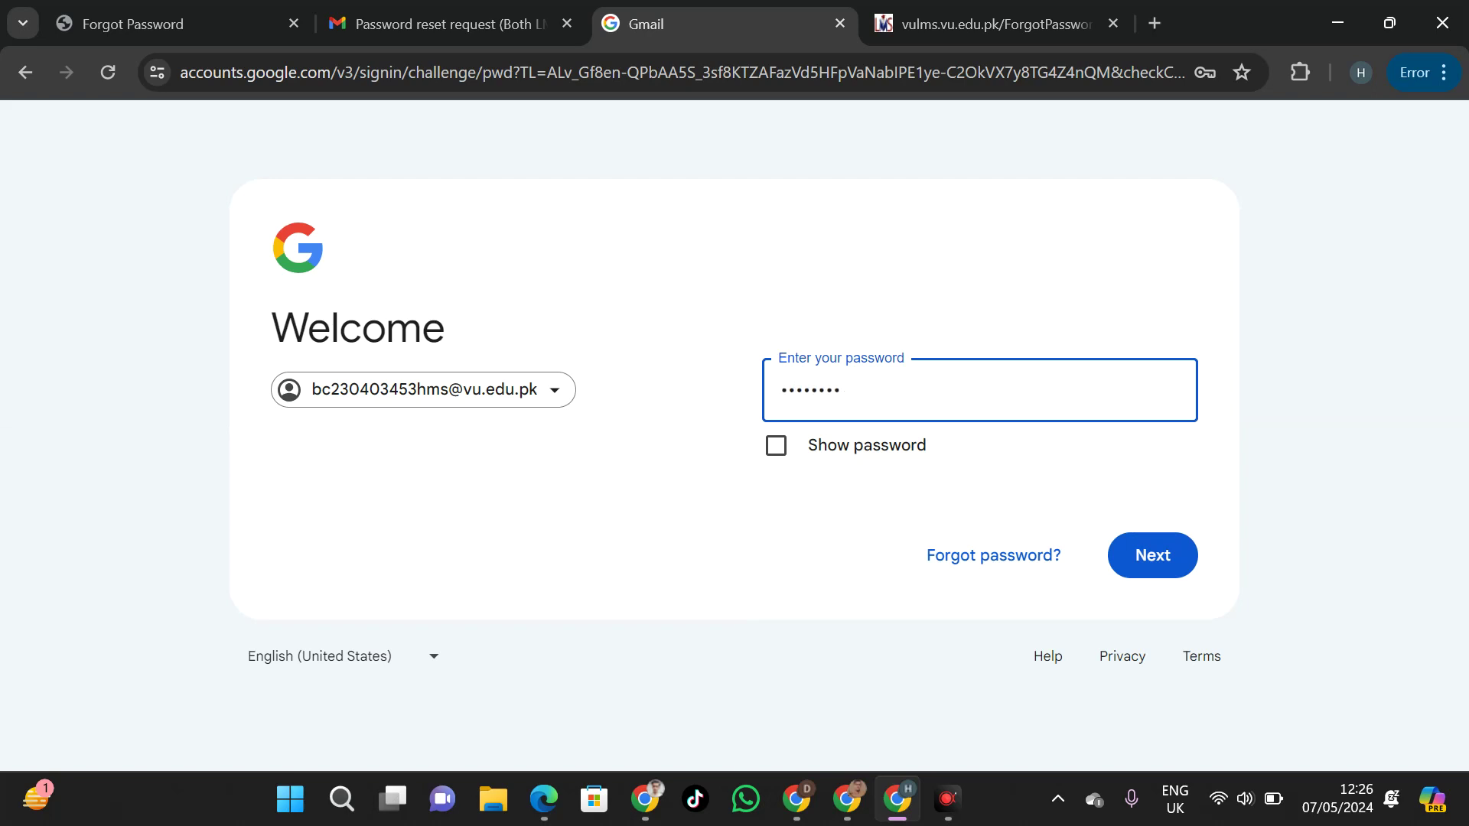
key(Return)
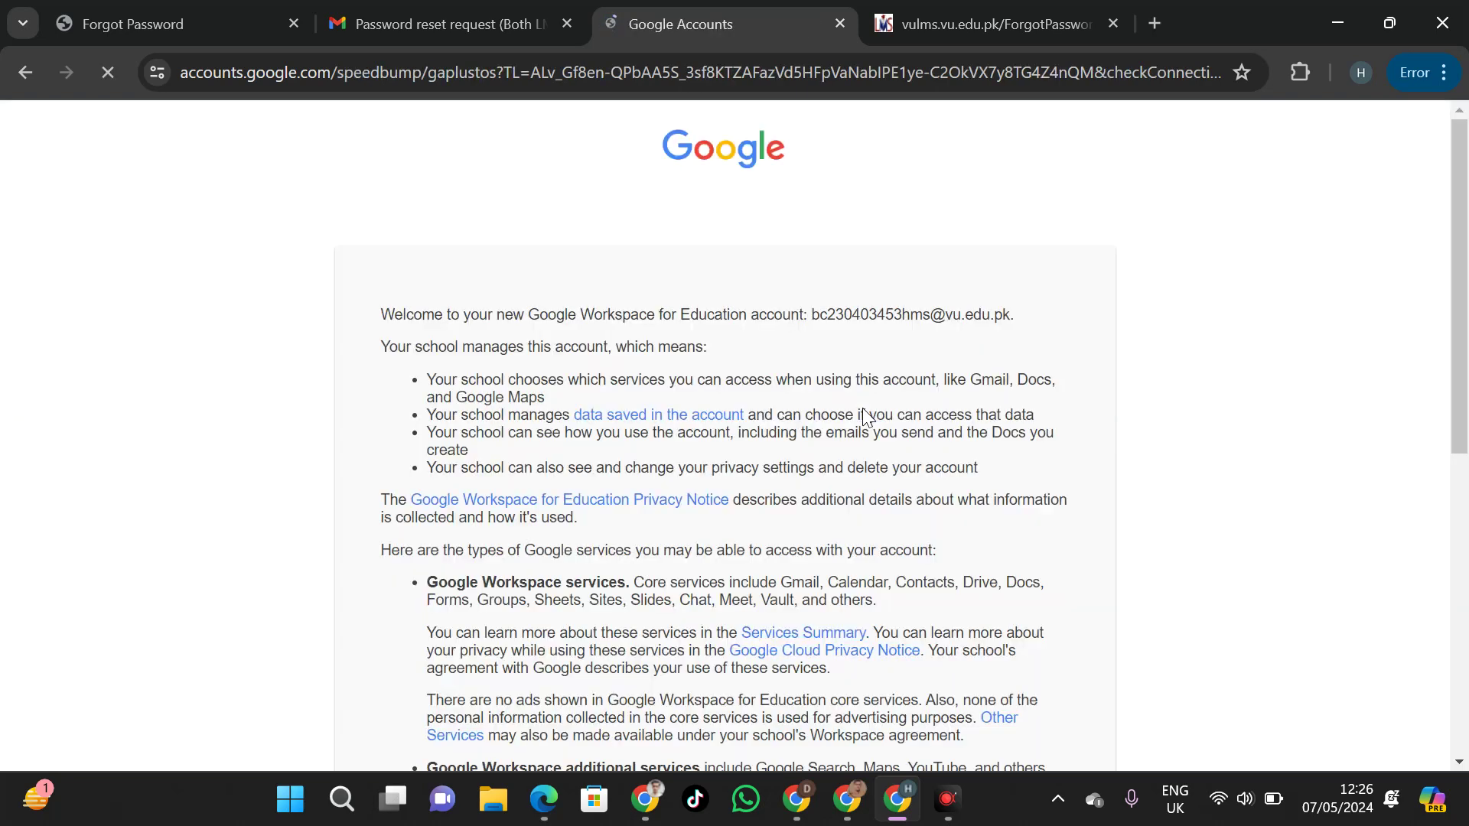
Accept the Workspace for Education terms, continue in a new Chrome profile, and browse the 84-message inbox
scroll(864, 419, down, 8)
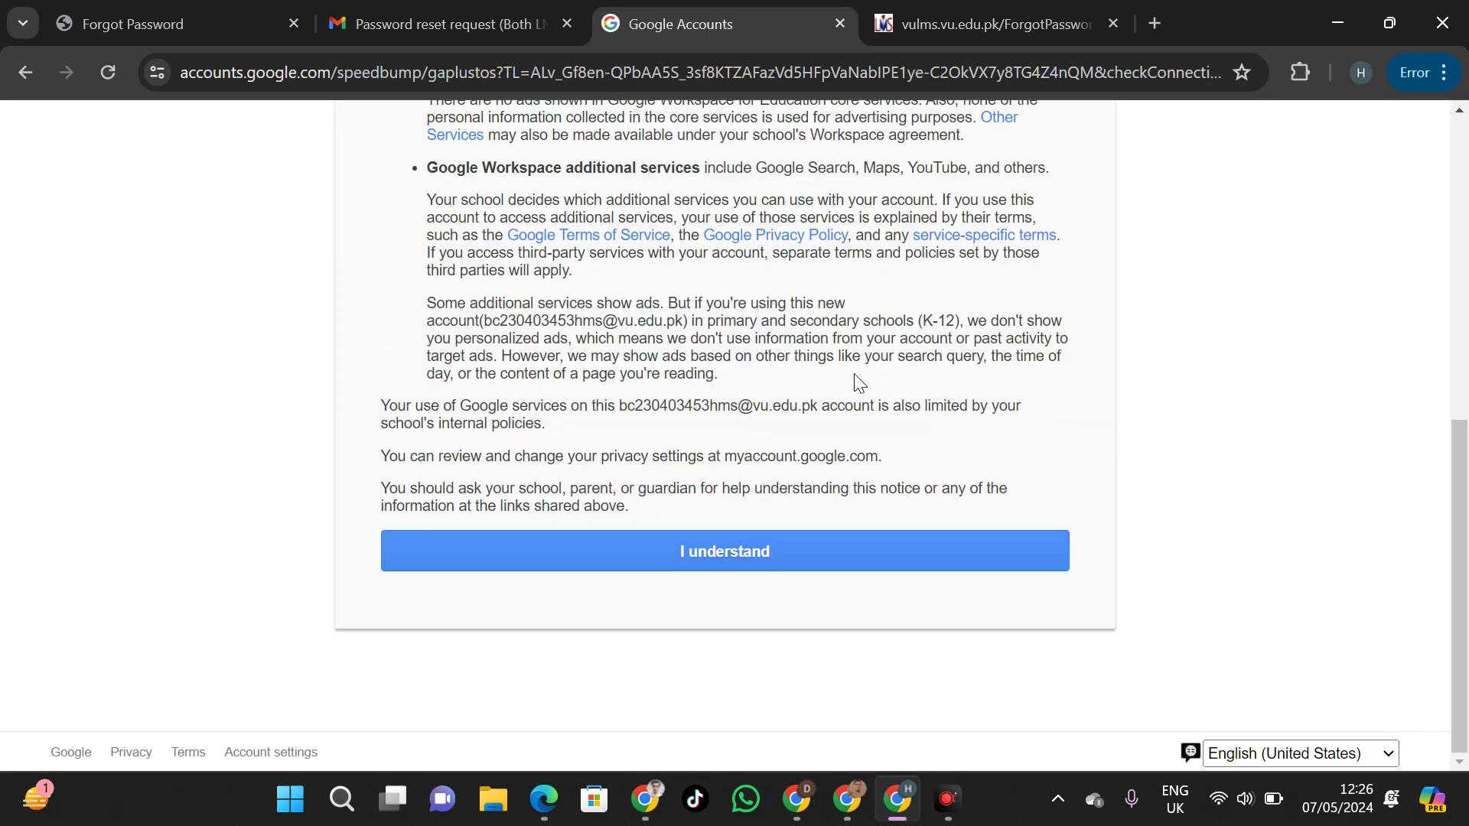
click(805, 557)
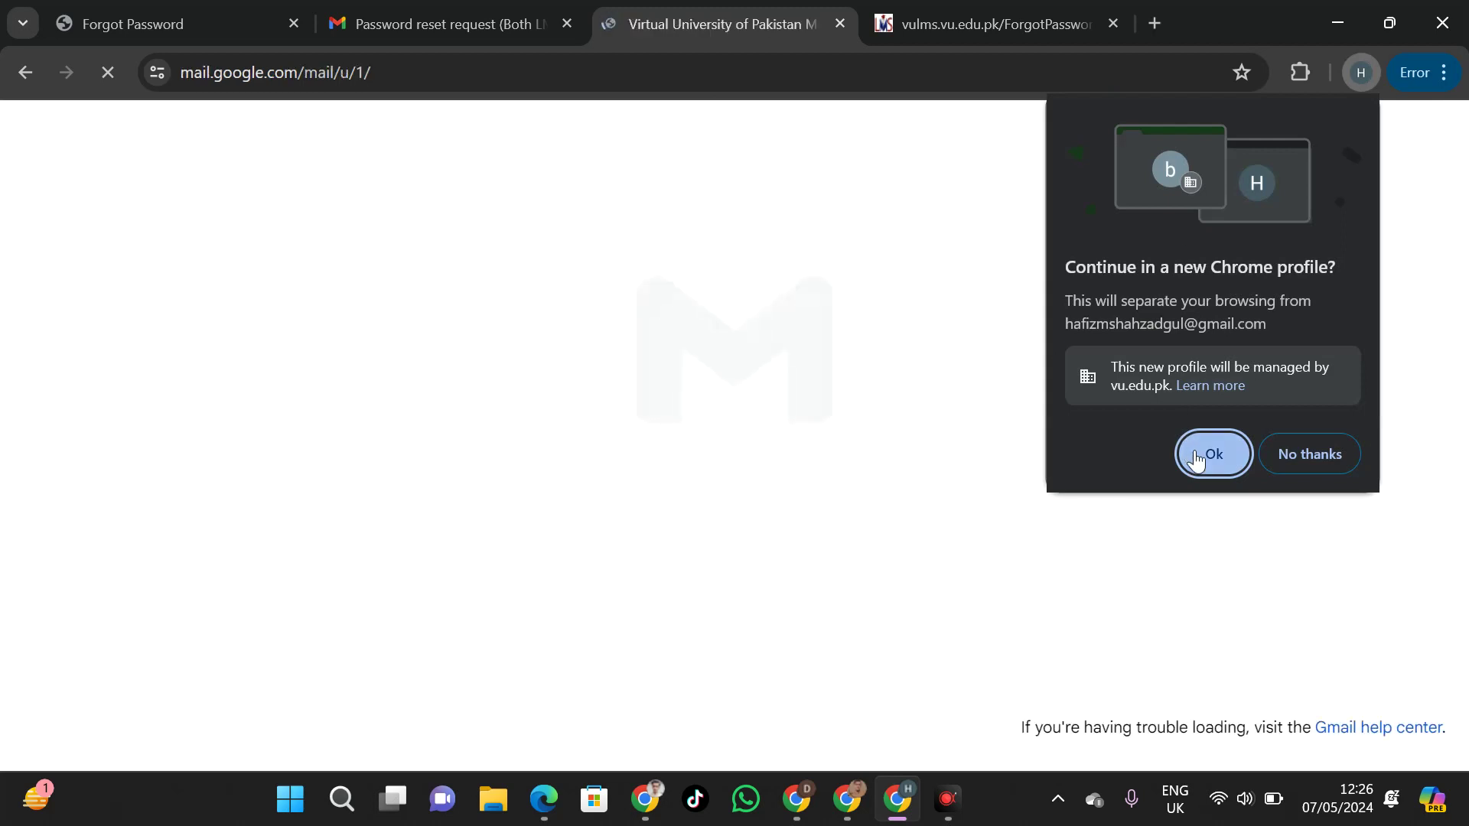
click(1228, 460)
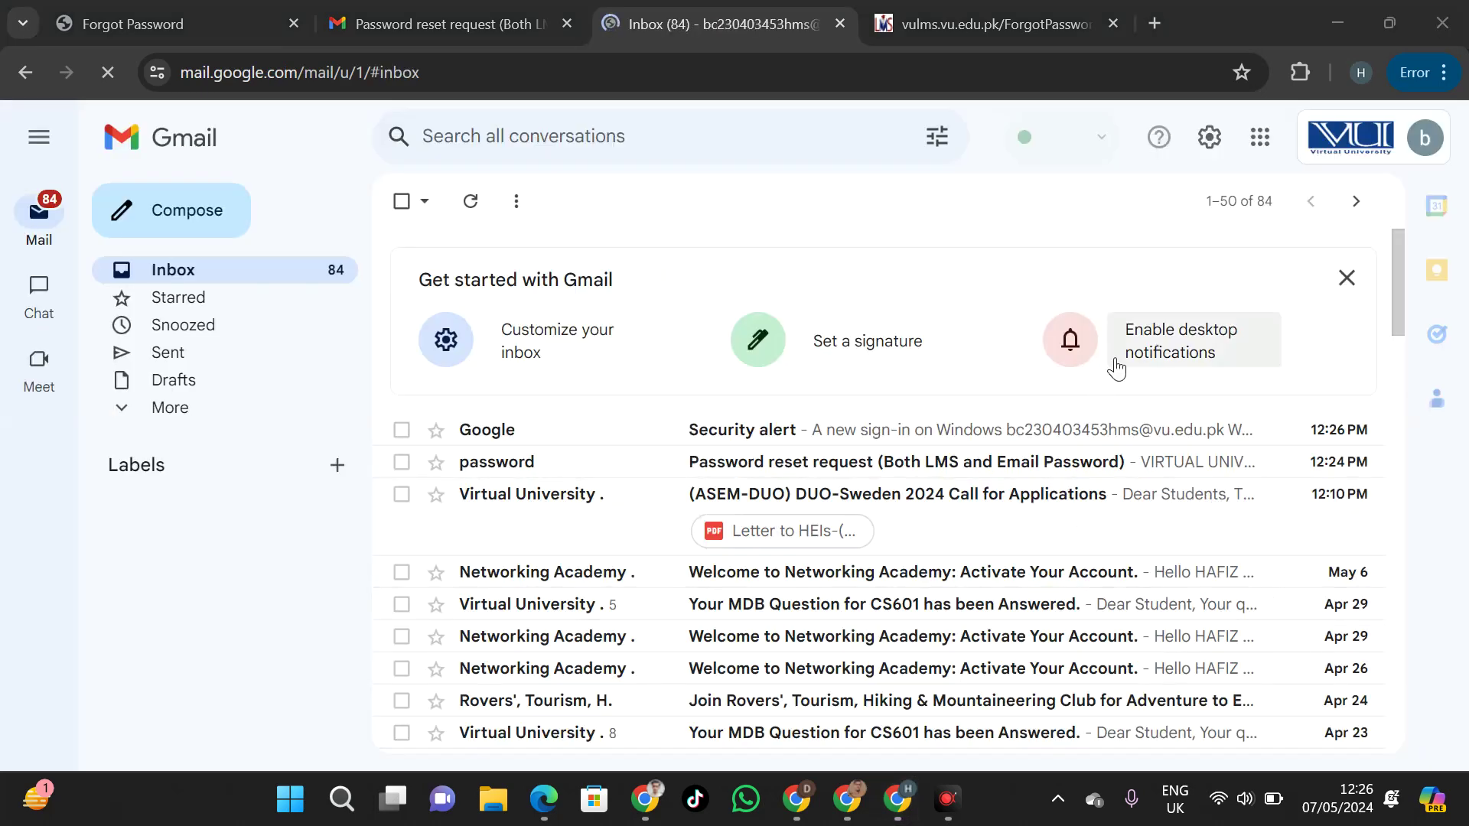
click(1441, 144)
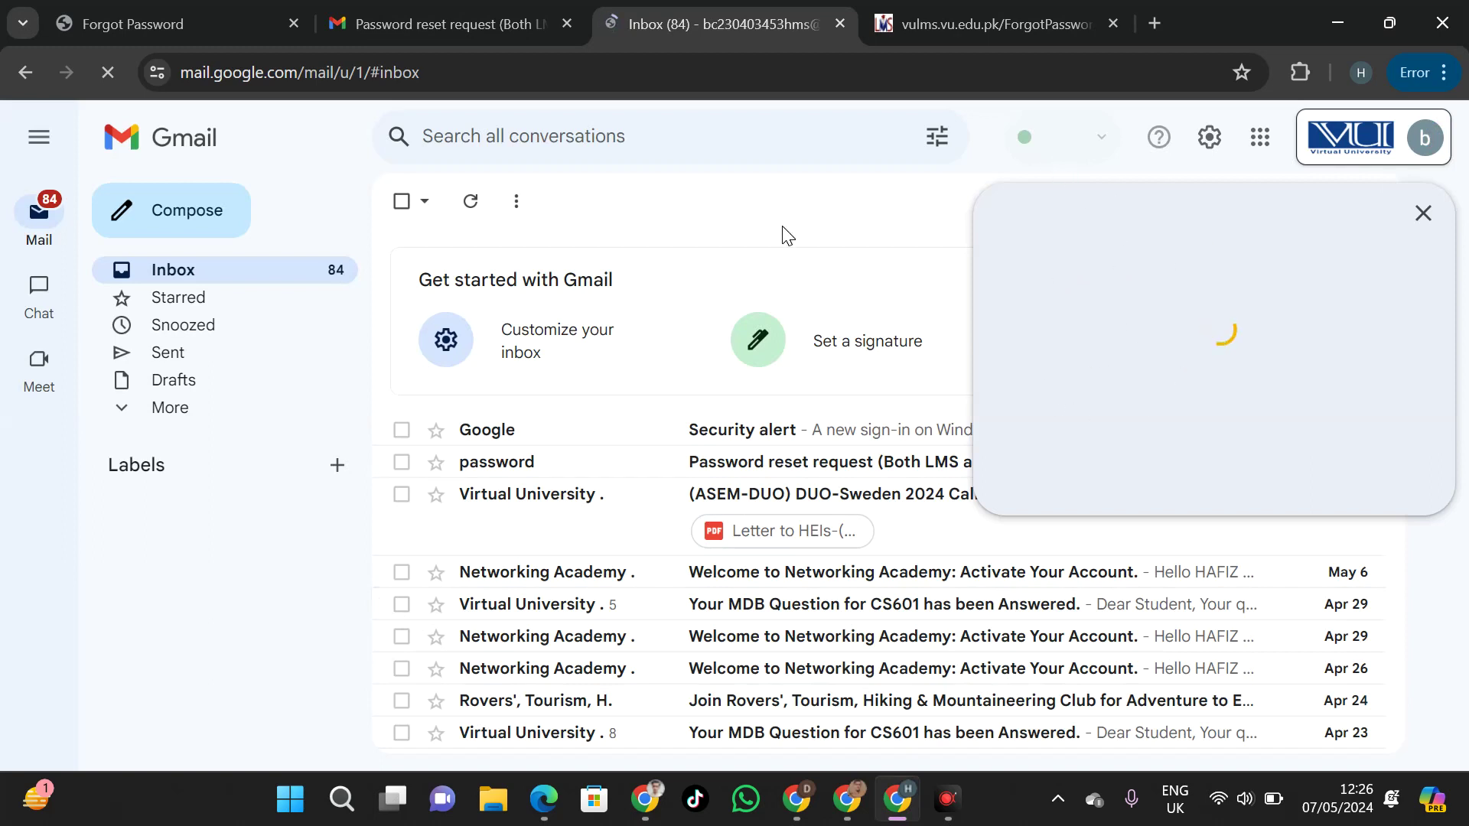
click(1423, 214)
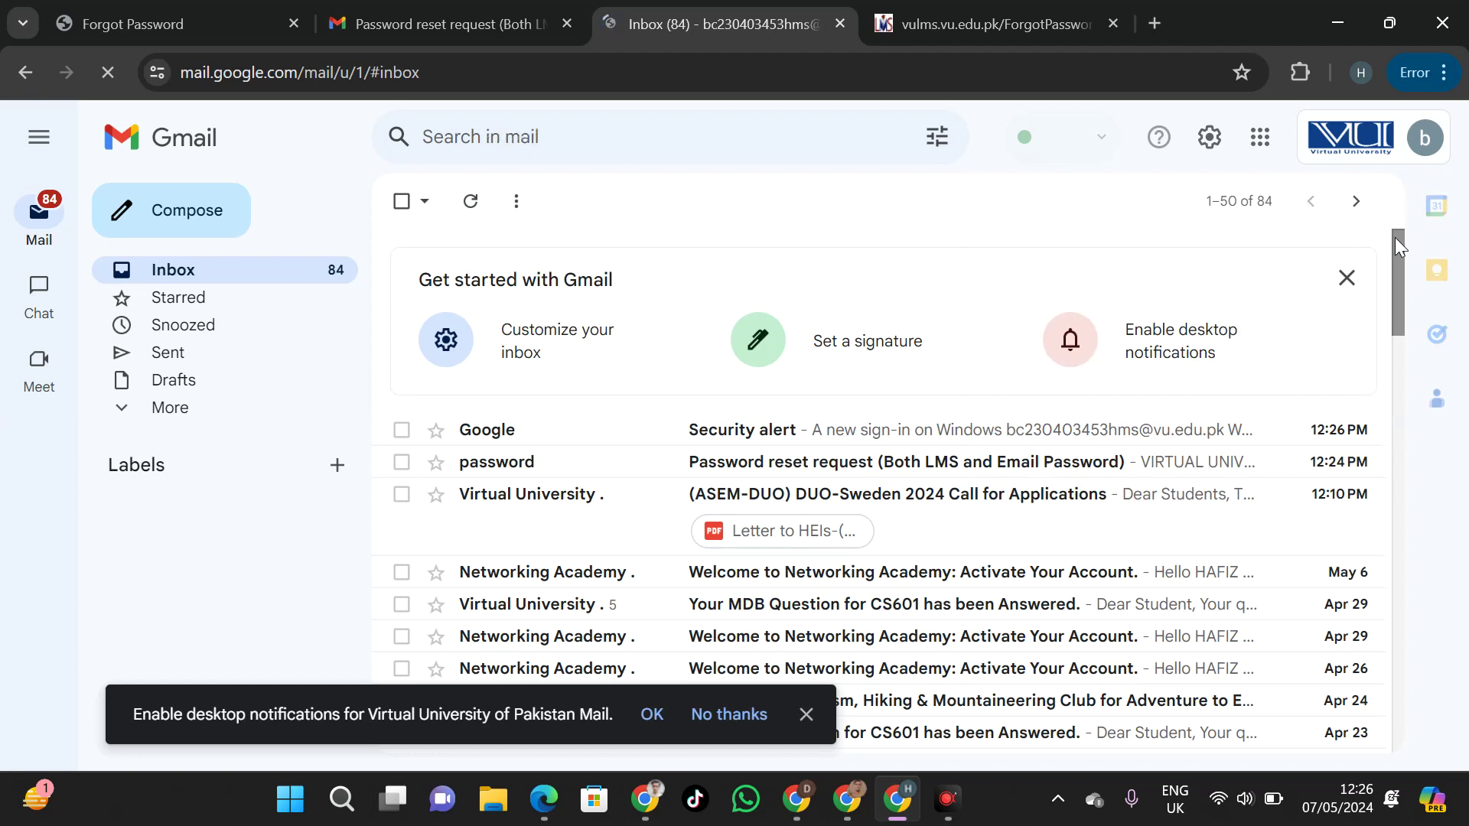
drag(1394, 238, 1391, 268)
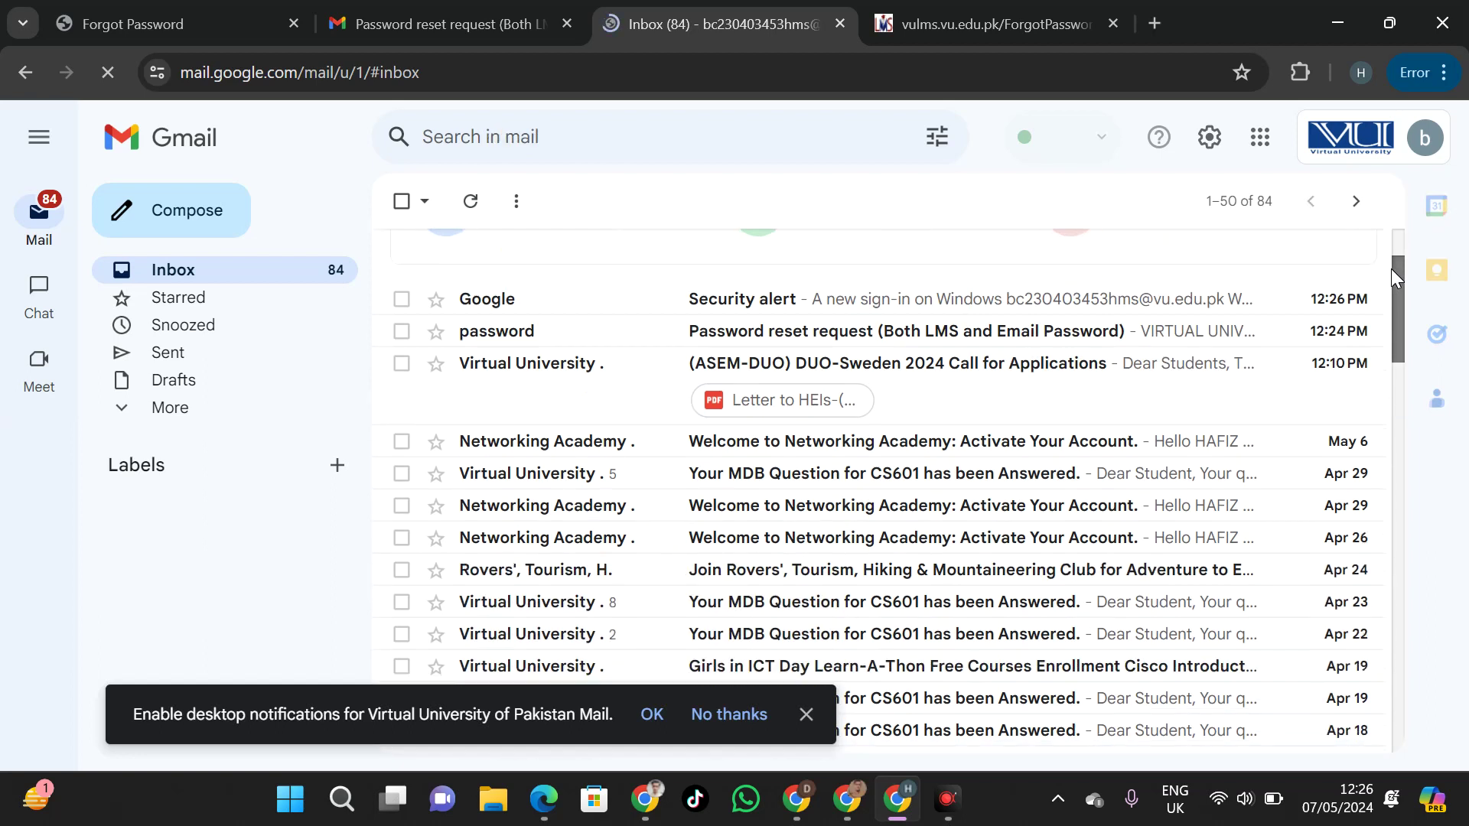
drag(1391, 269, 1395, 235)
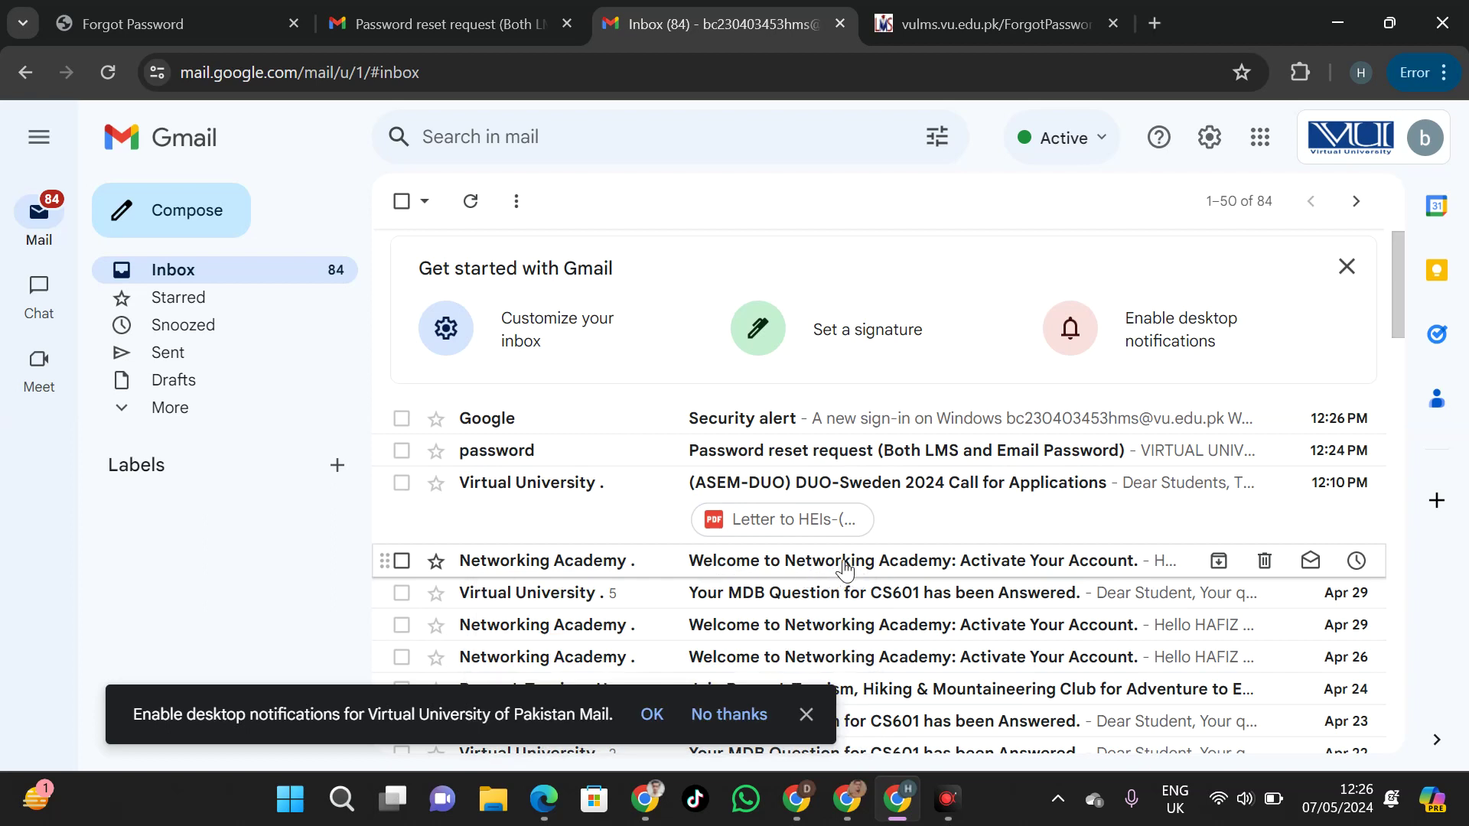
click(981, 563)
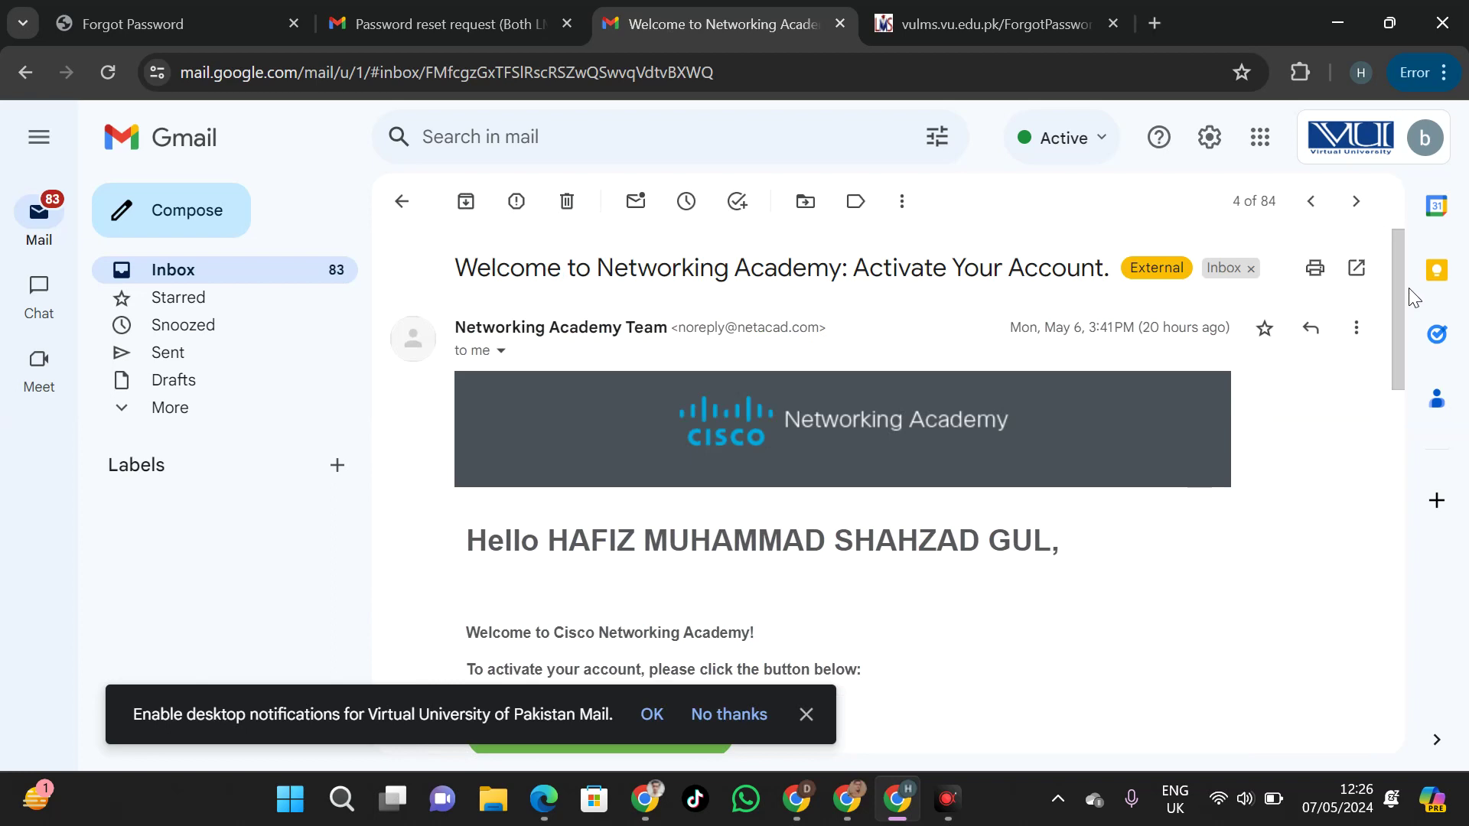
Follow the welcome email's Activate account link to the Cisco Verify Email and Update Password page
drag(1402, 283, 1391, 351)
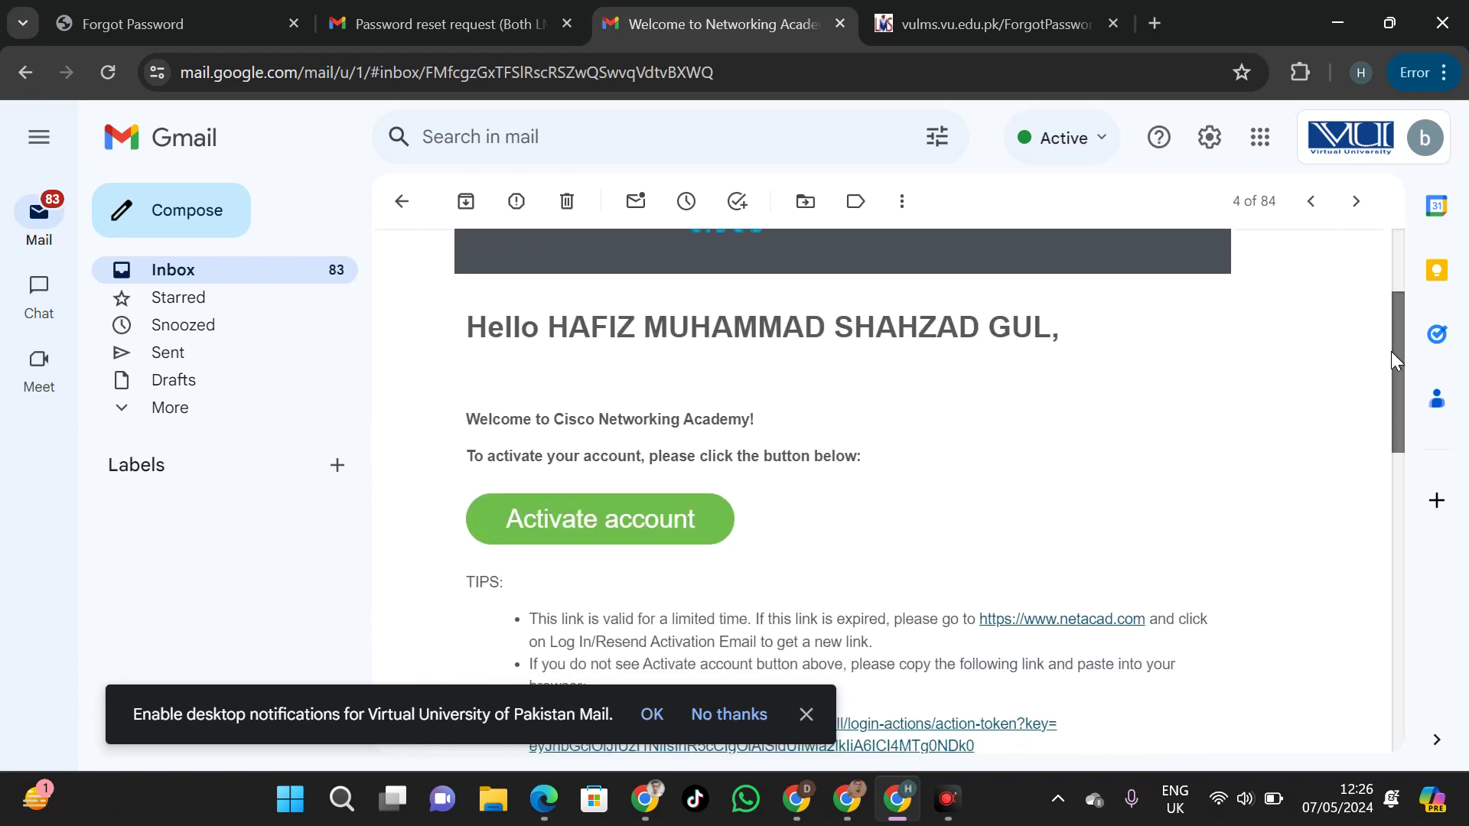
click(681, 511)
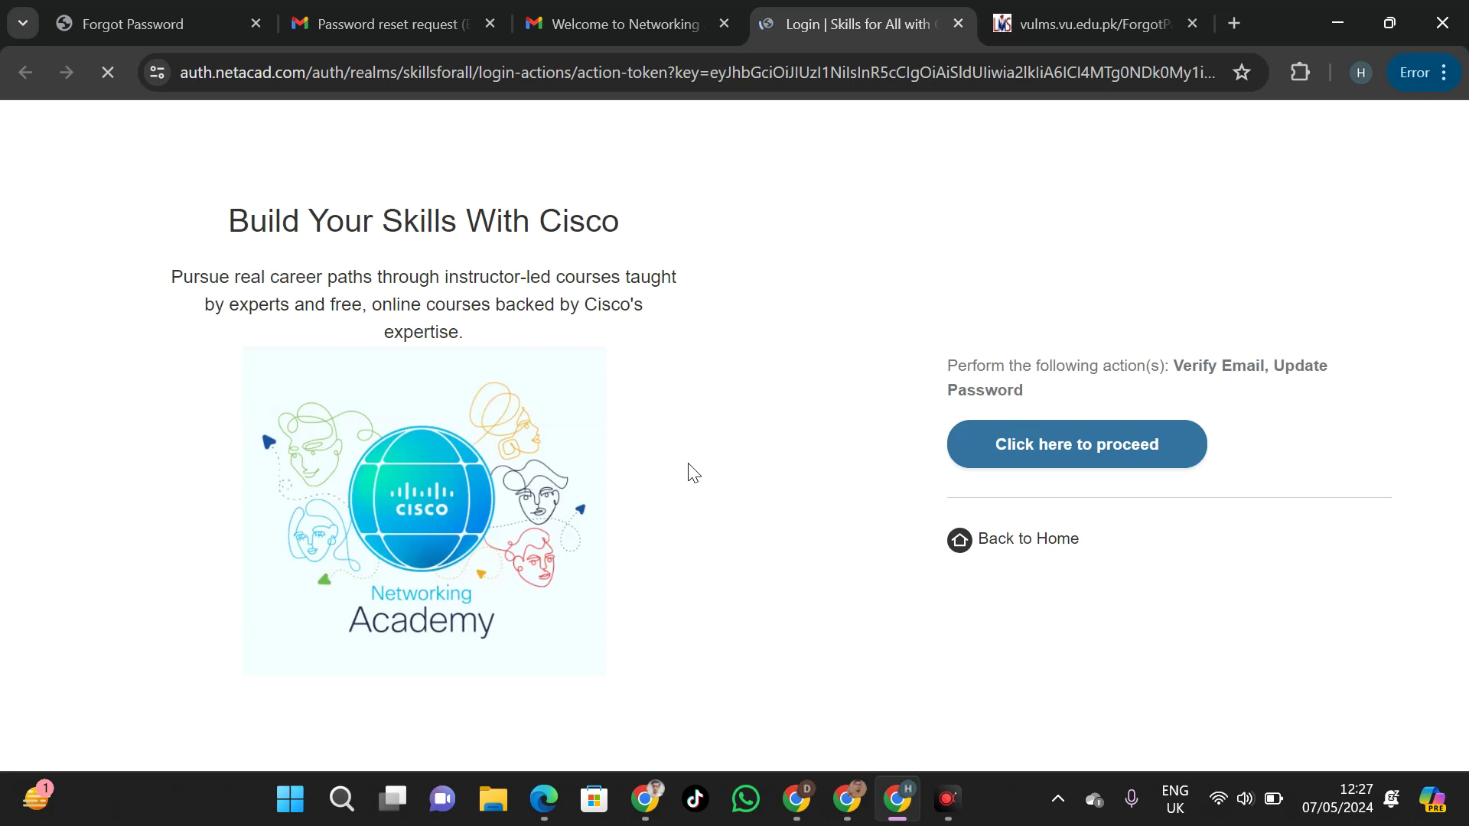
Enter and confirm the new NetAcad account password, submit it, and save it in Chrome
click(1009, 445)
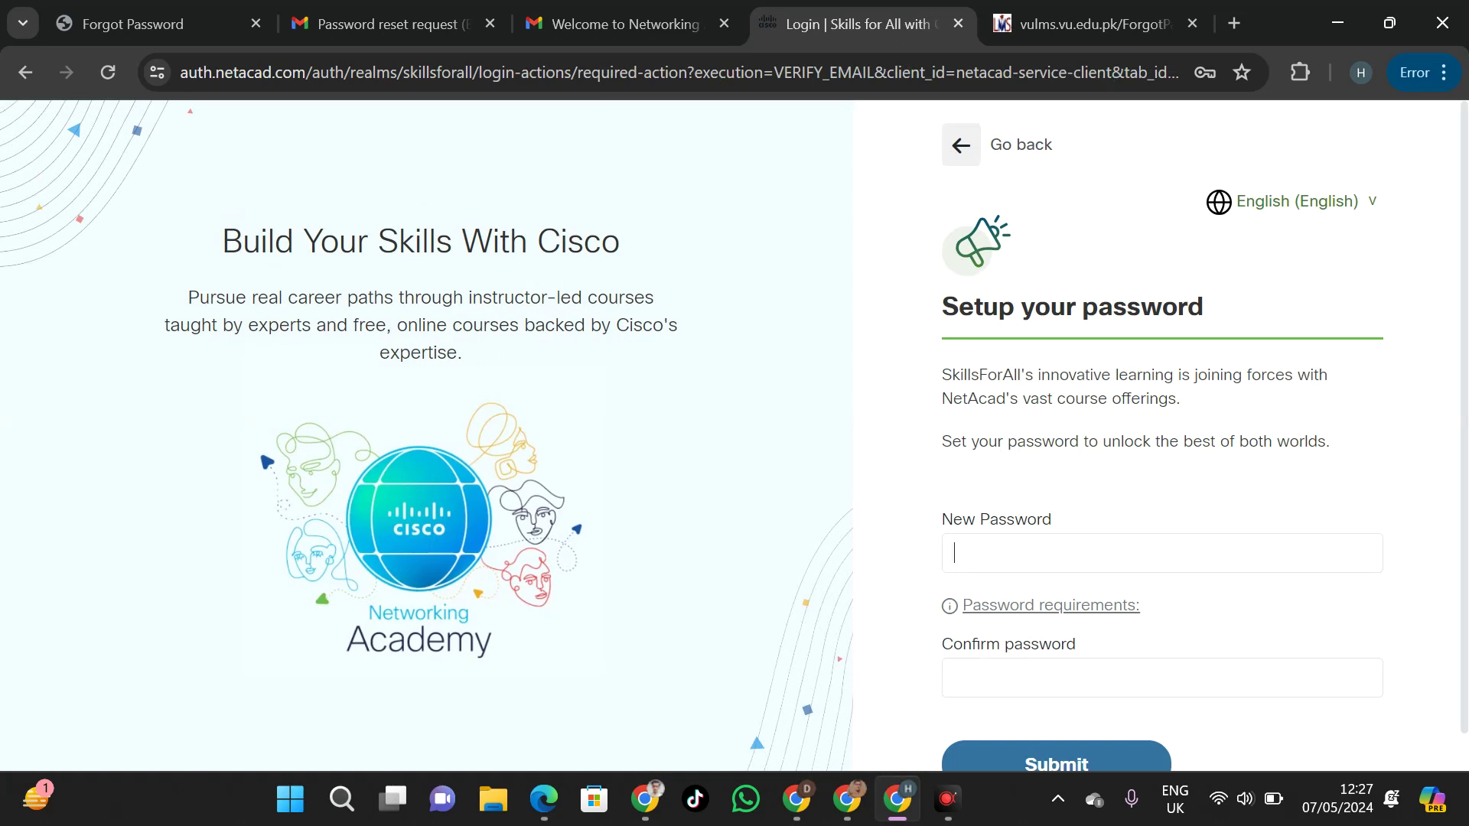
text(••)
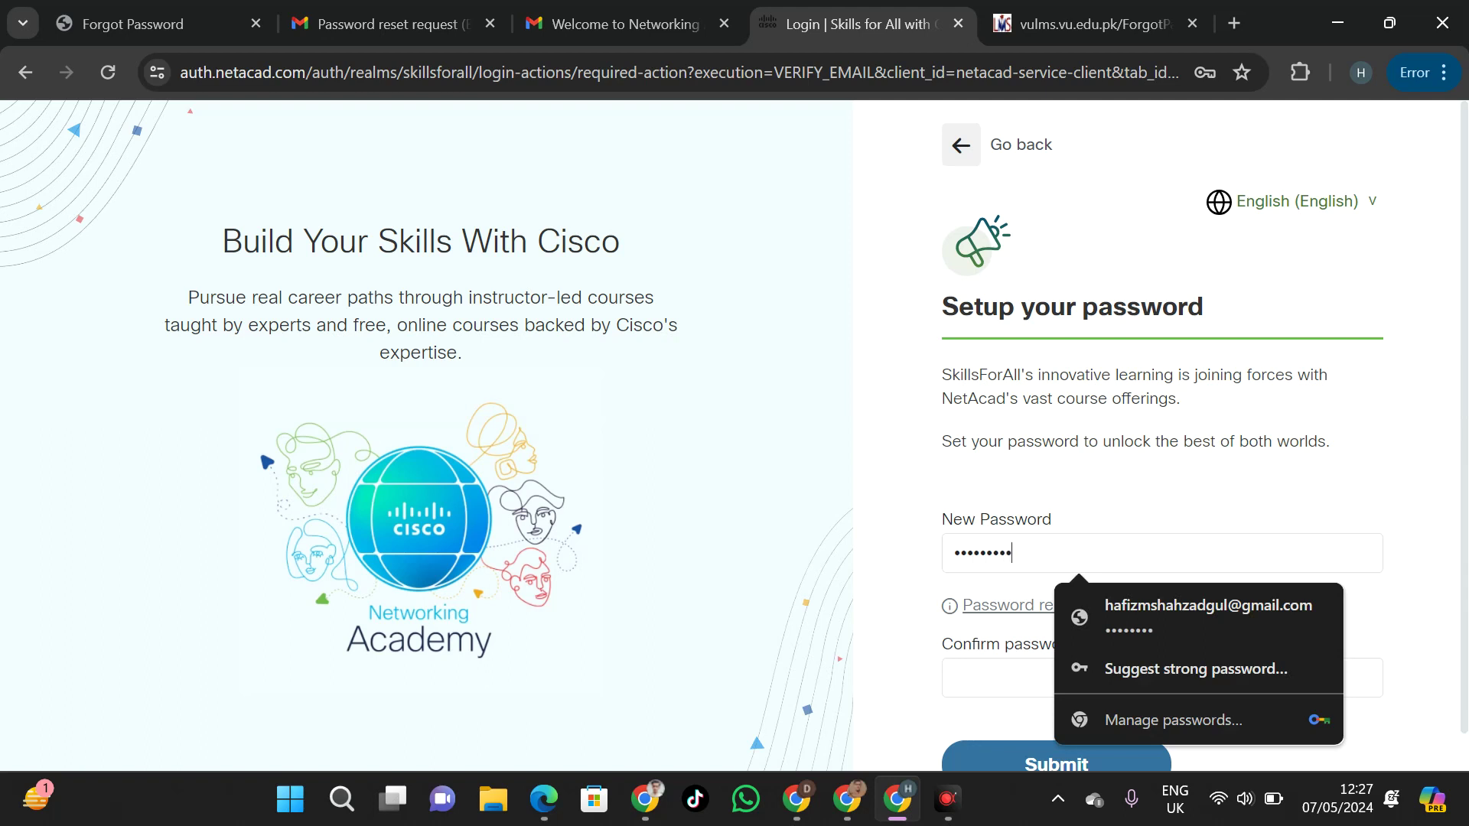
key(Tab)
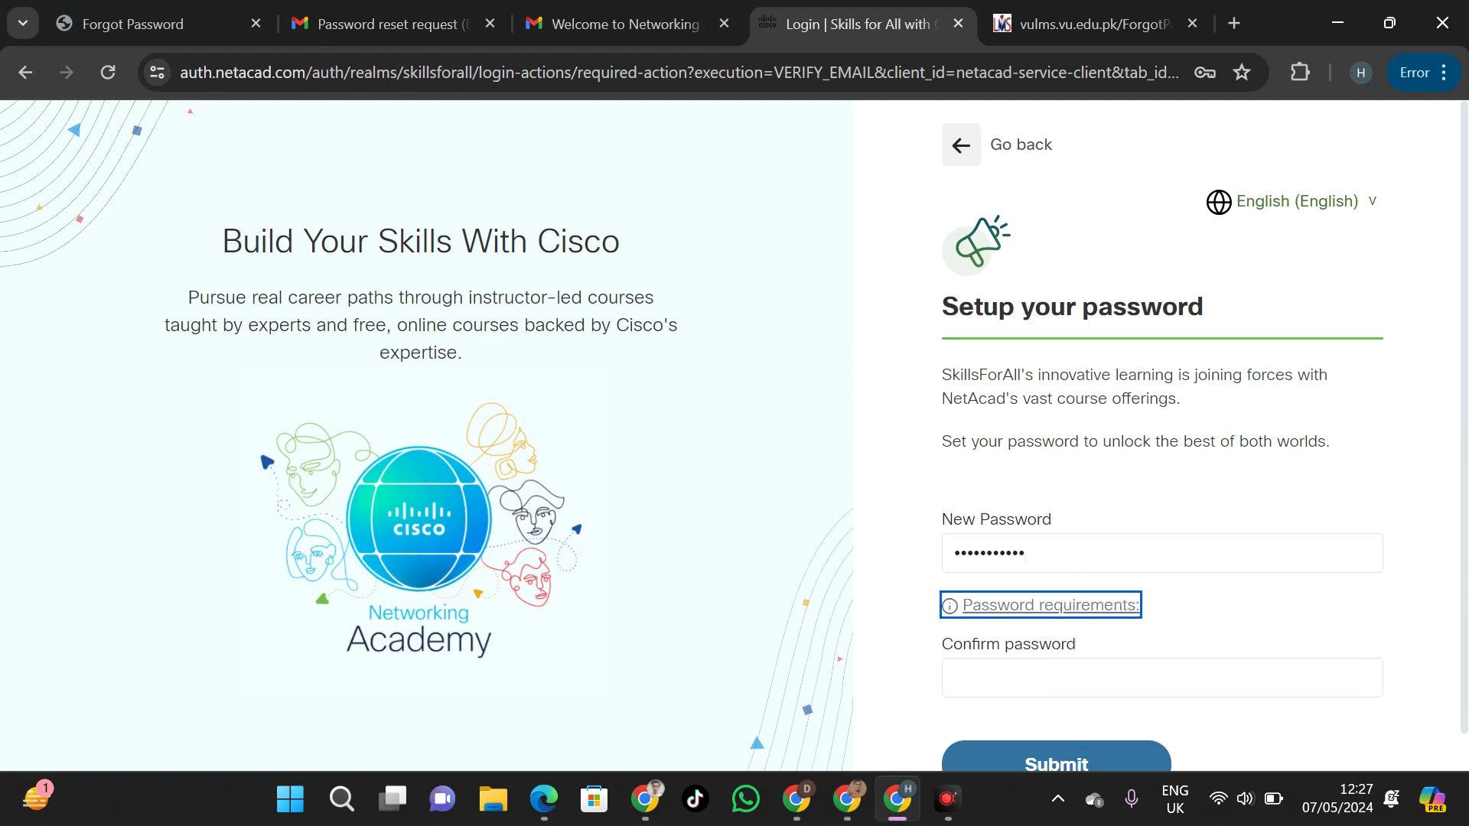
key(Tab)
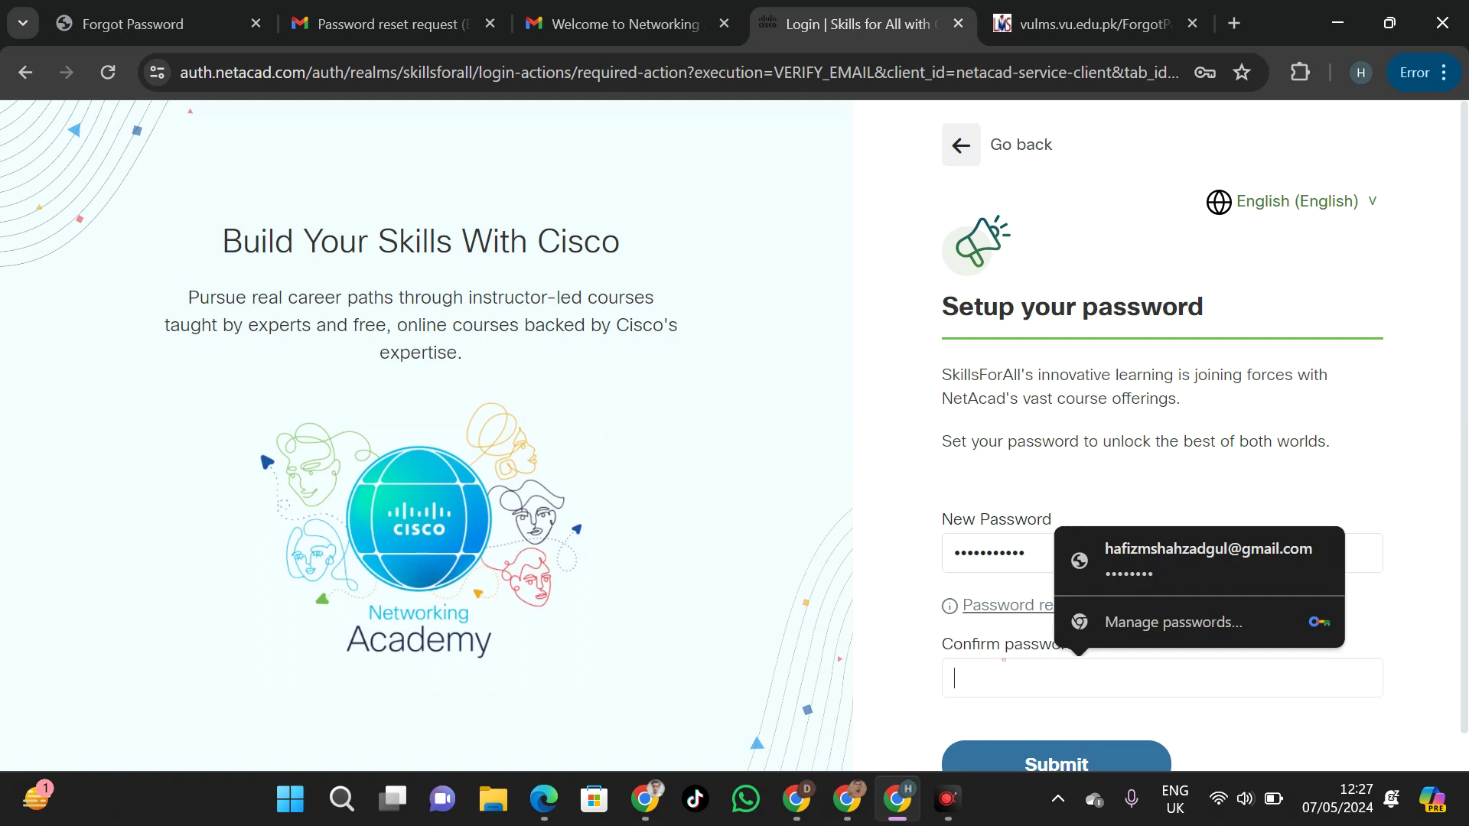
text(****)
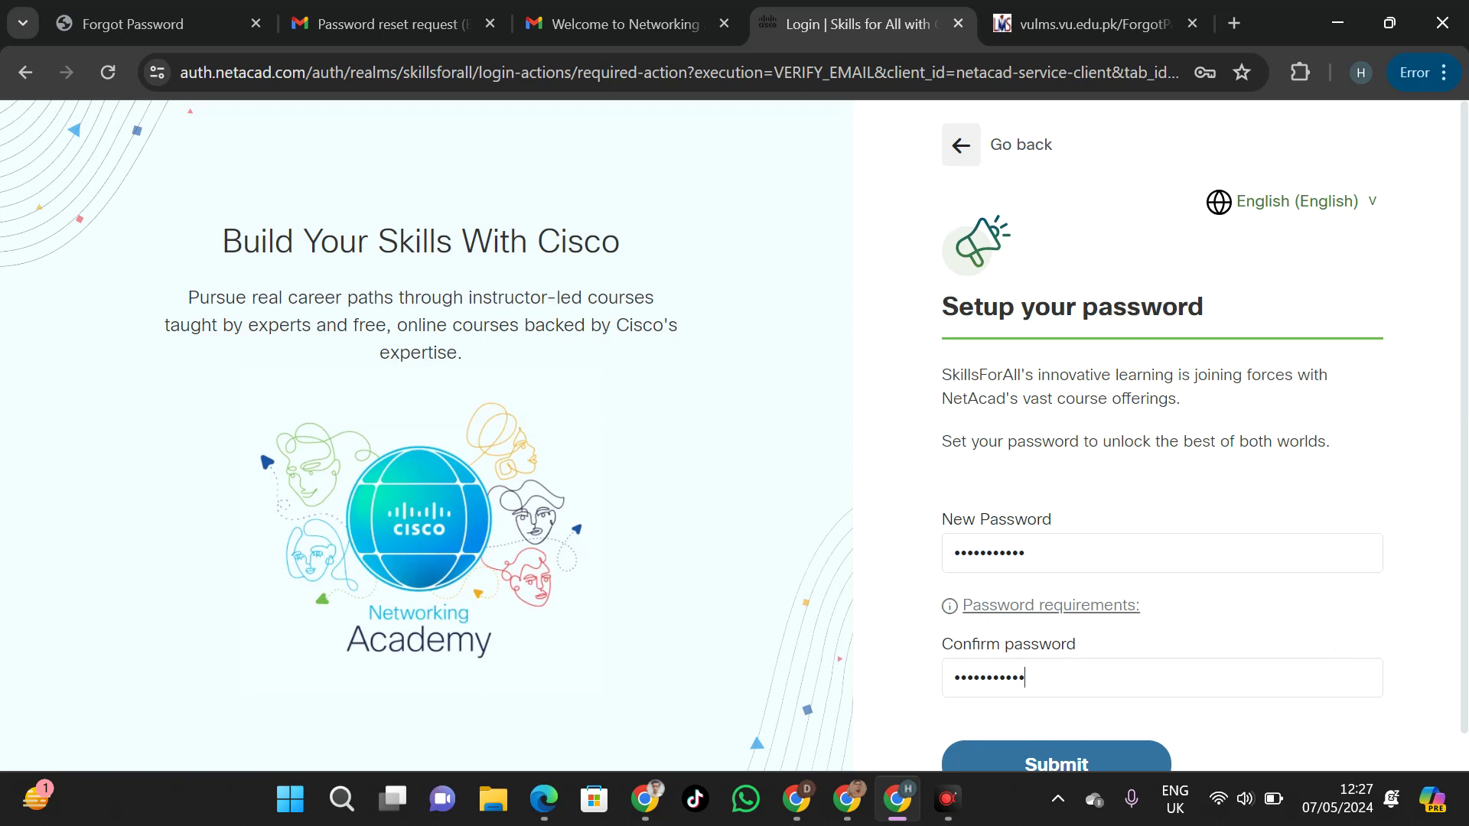
click(1063, 750)
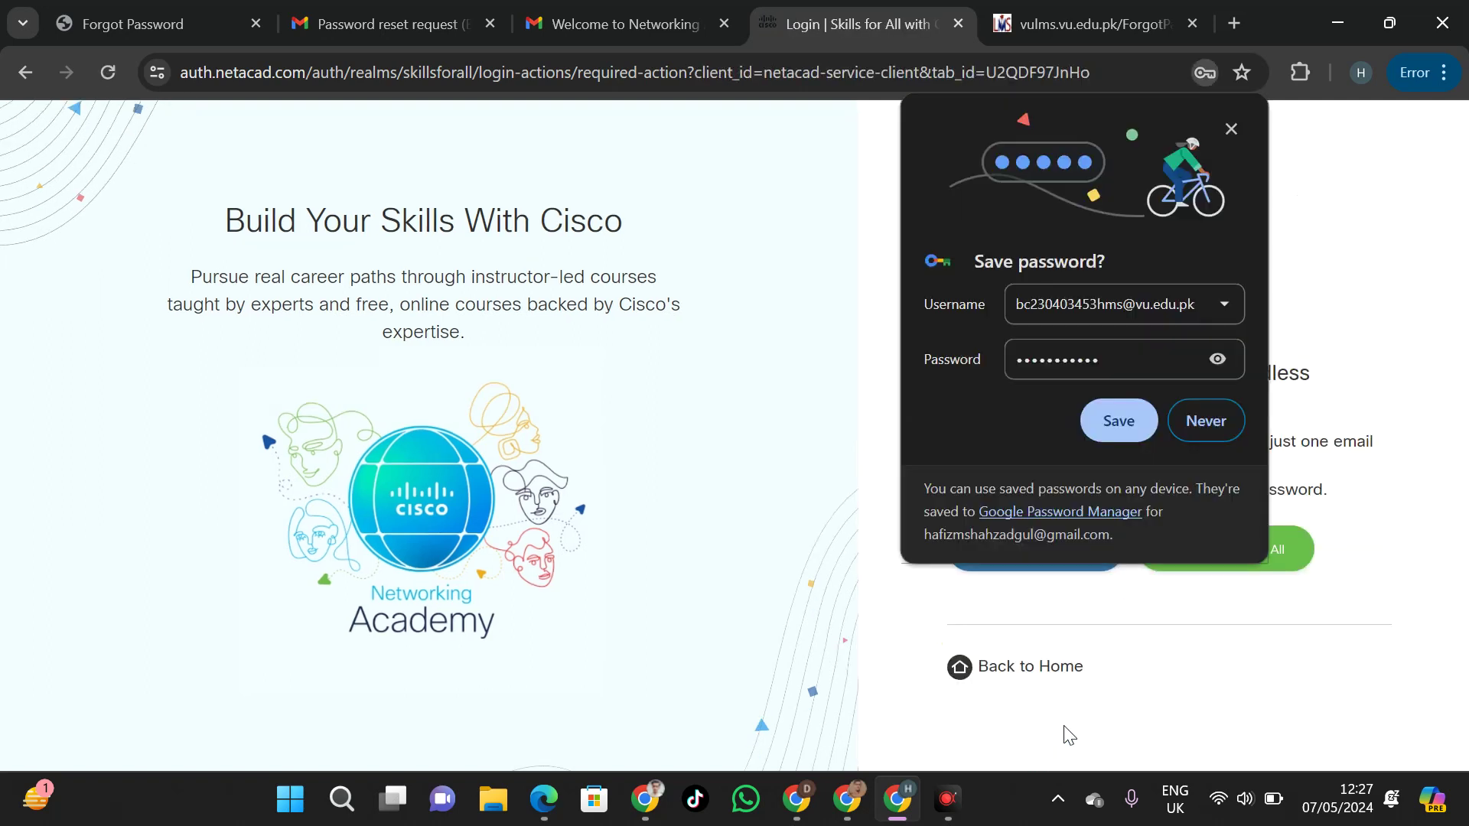
click(1117, 422)
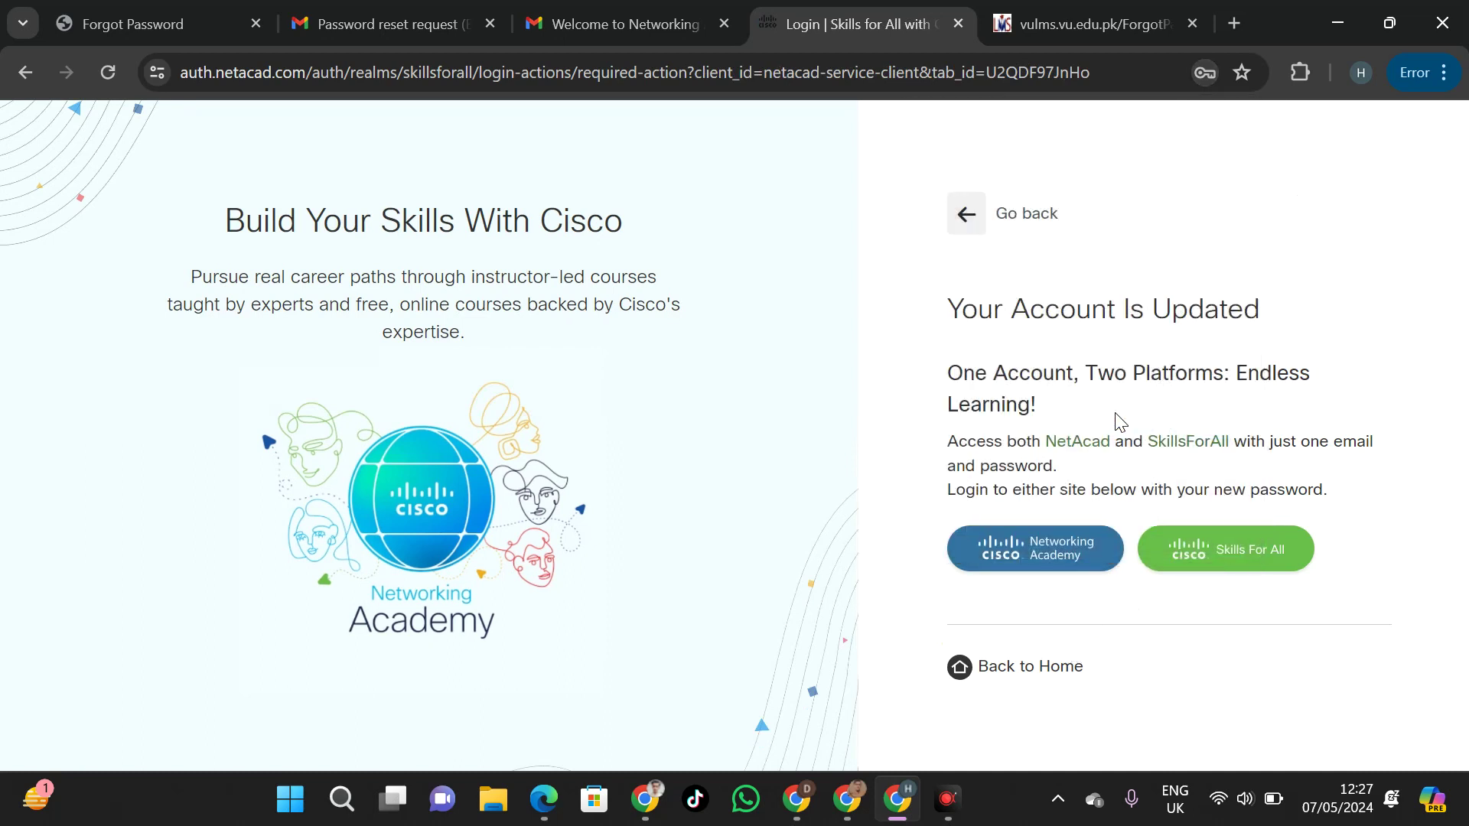
Log in to Networking Academy with Remember me ticked, using the prefilled email and new password
click(1057, 551)
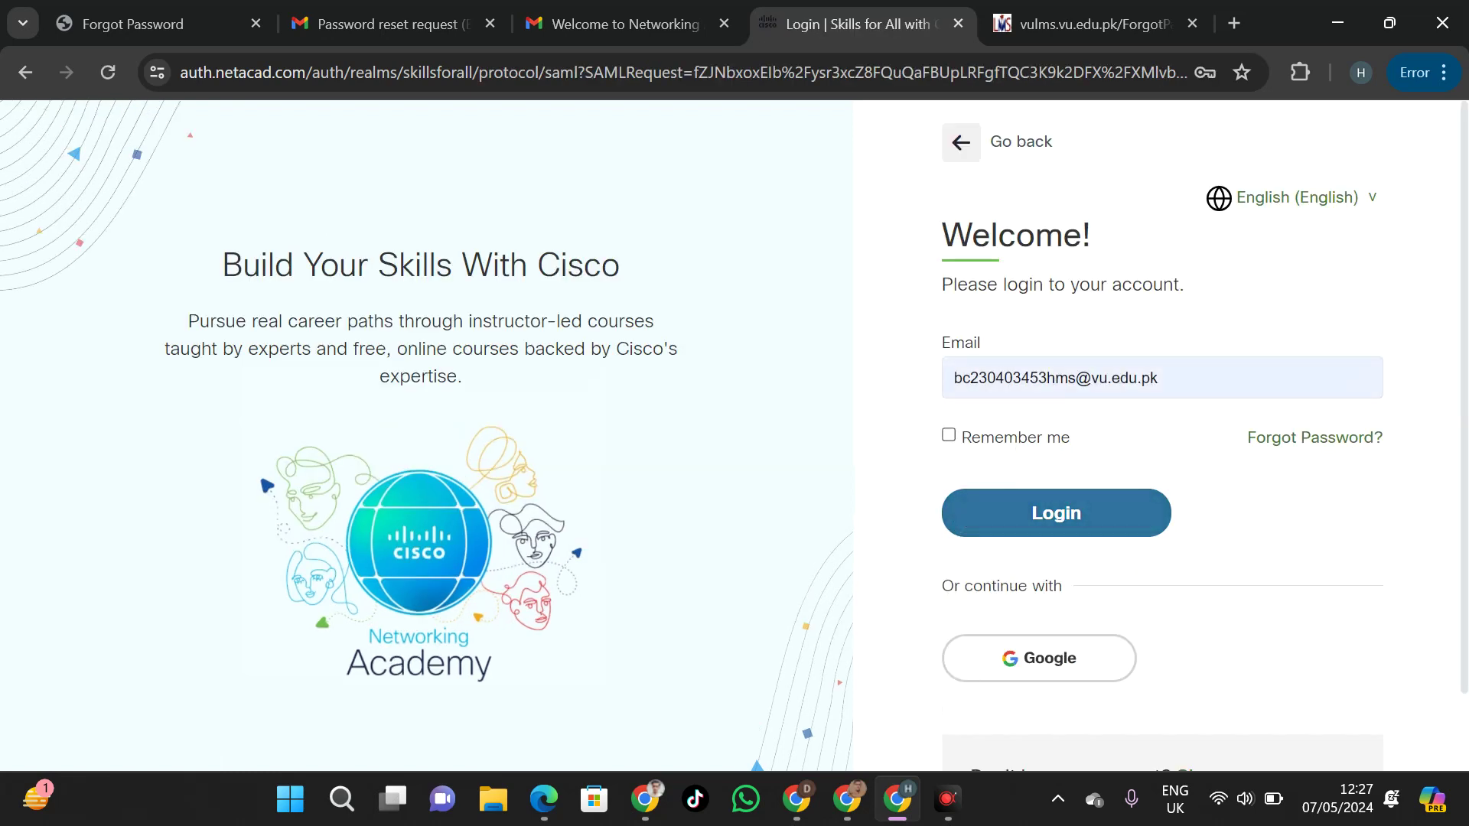
click(948, 434)
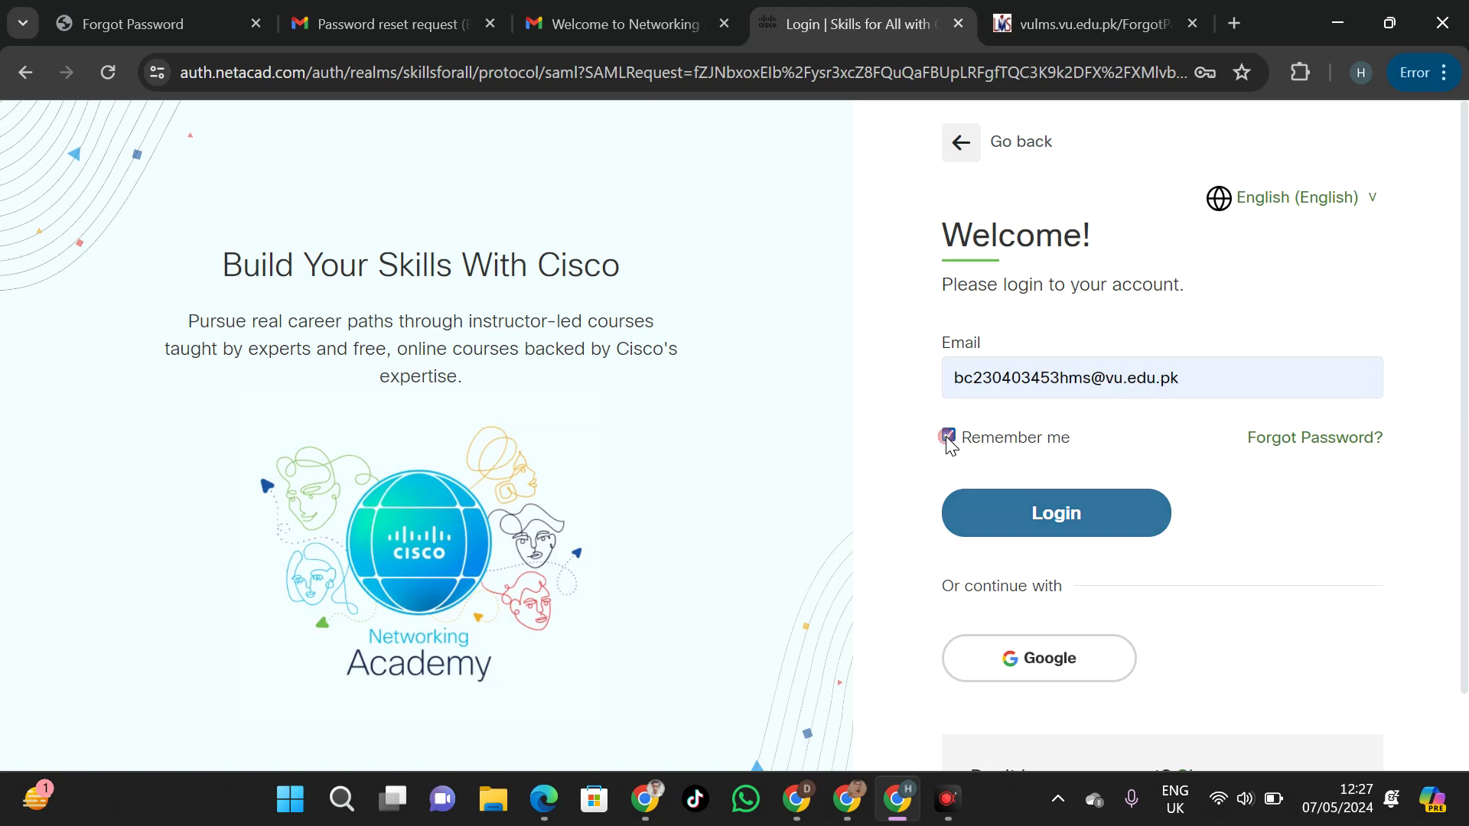
click(993, 518)
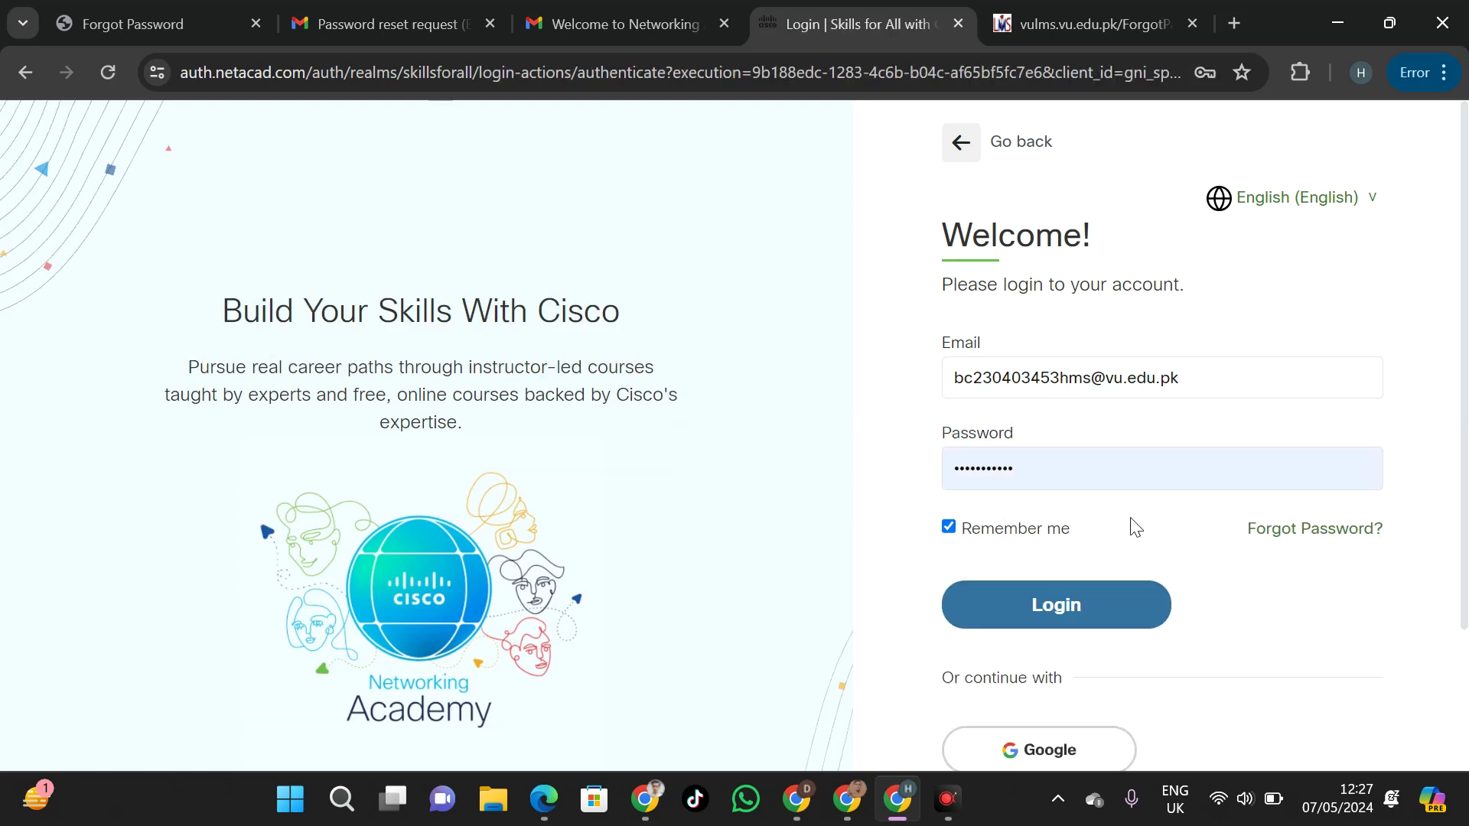
click(1102, 601)
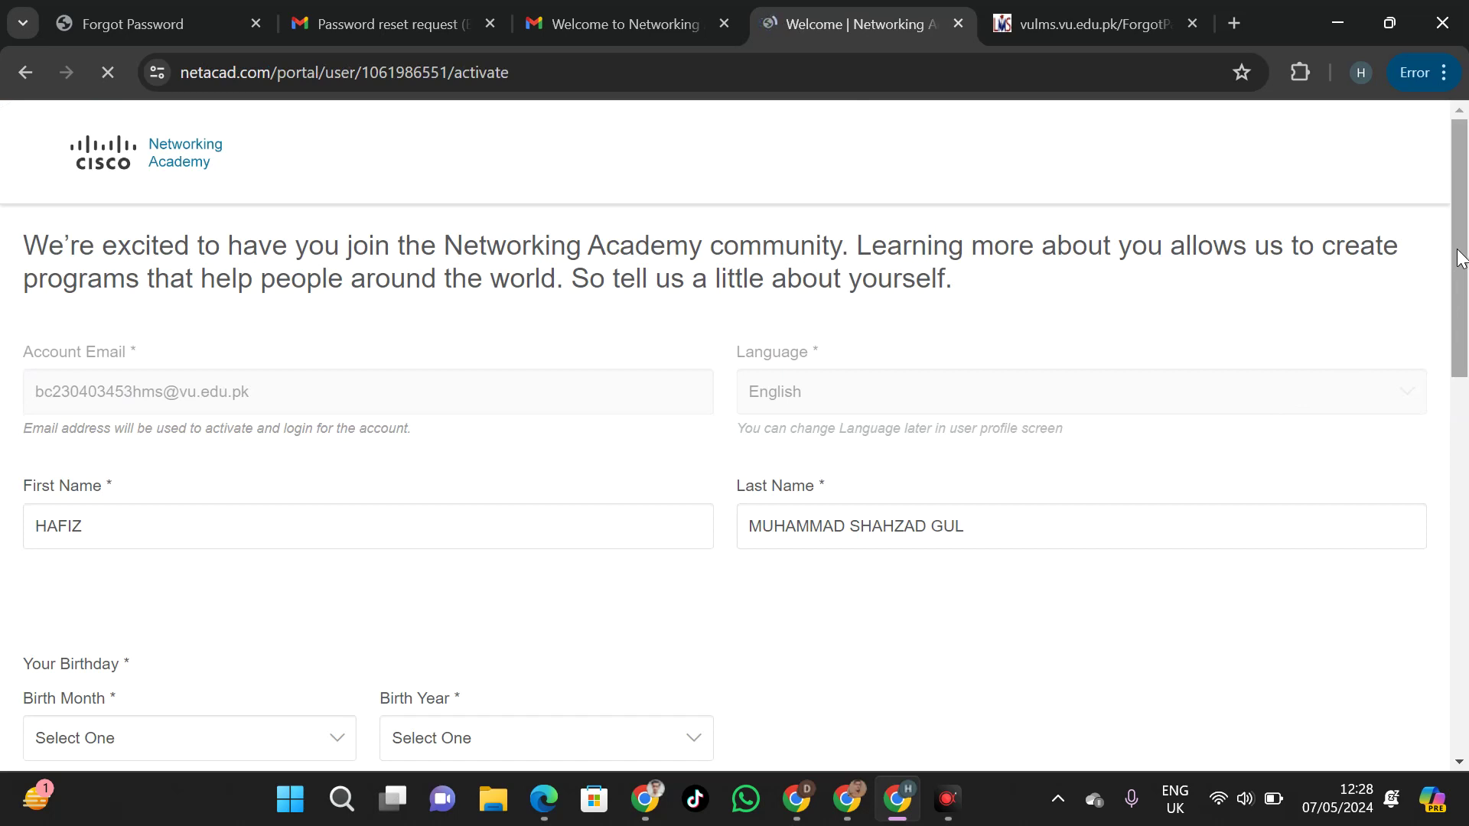
Tick the checkbox agreeing to provide more personal information and set gender to Male
drag(1460, 259, 1460, 336)
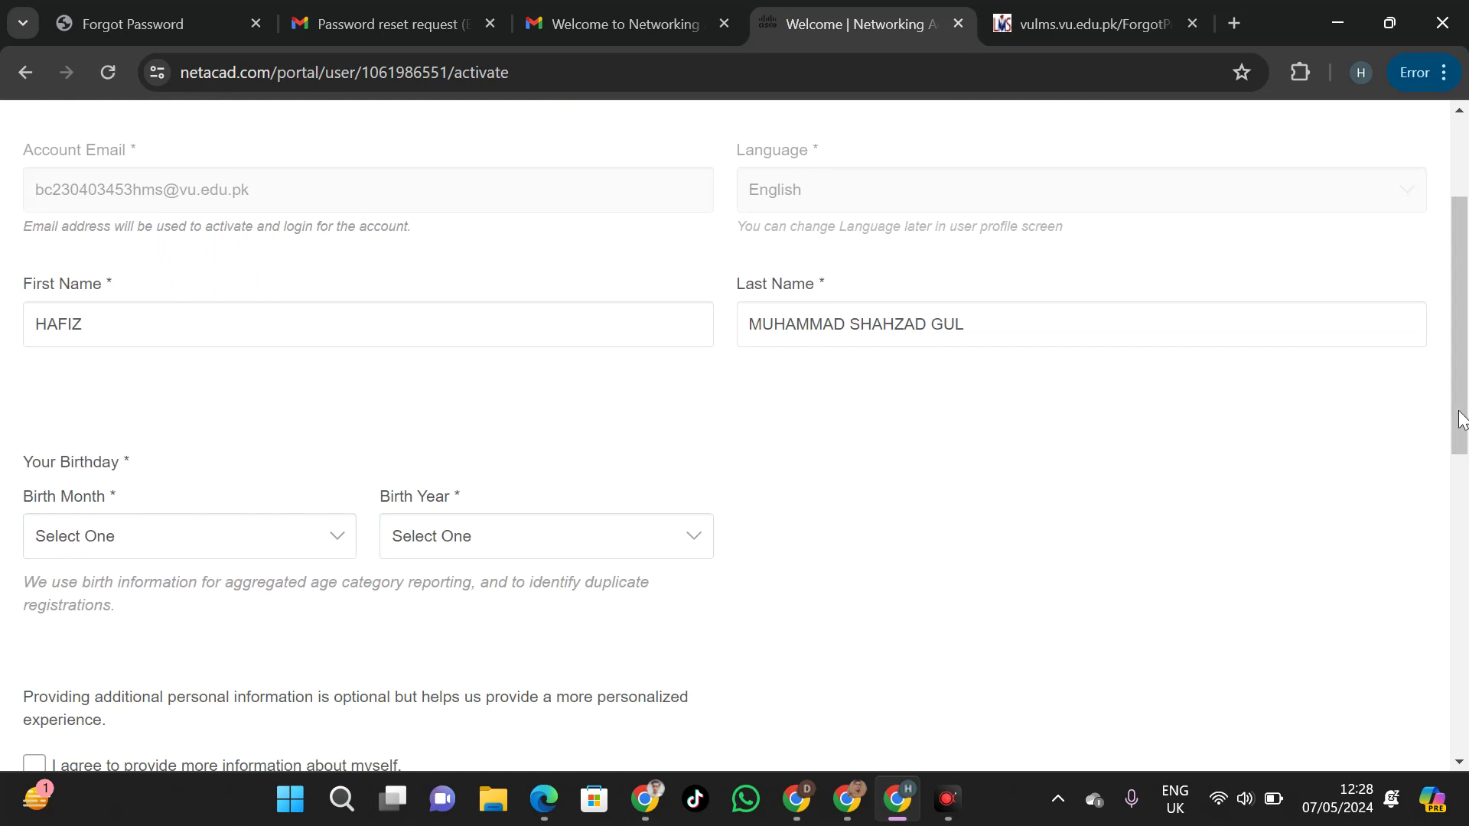
scroll(1455, 428, down, 2)
click(65, 612)
scroll(778, 488, down, 7)
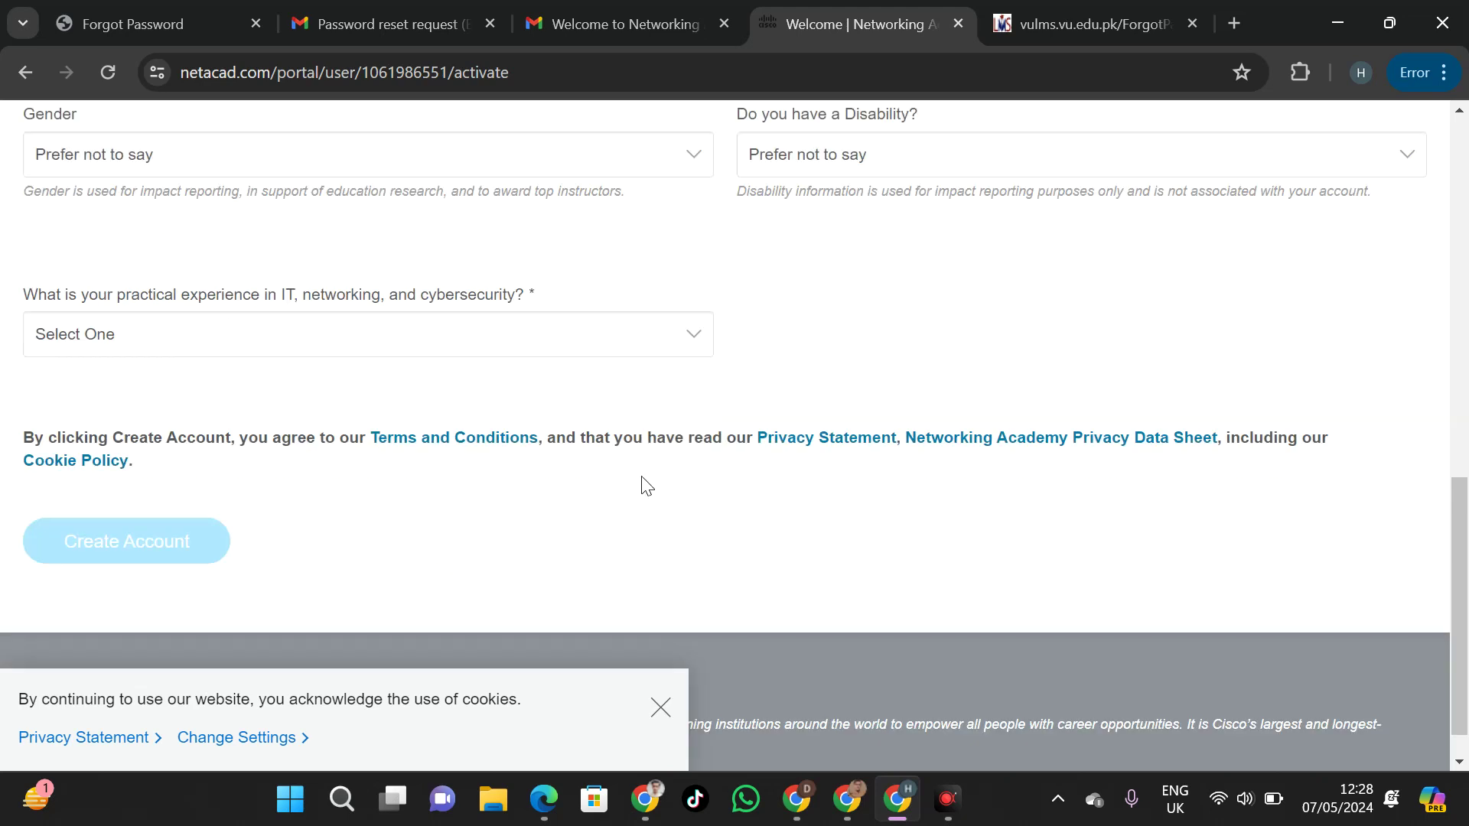
scroll(528, 378, up, 10)
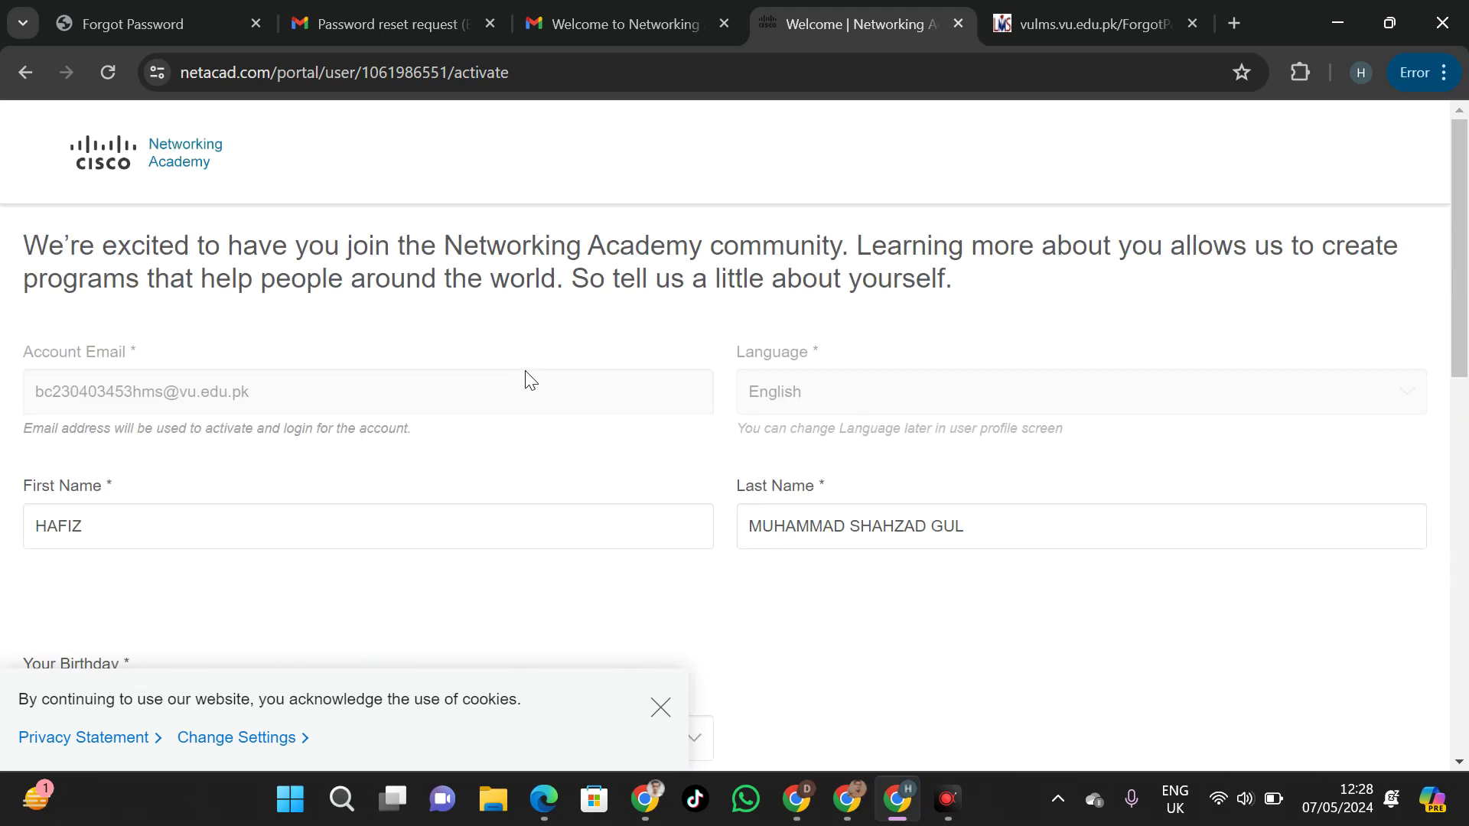
drag(1462, 334, 1452, 434)
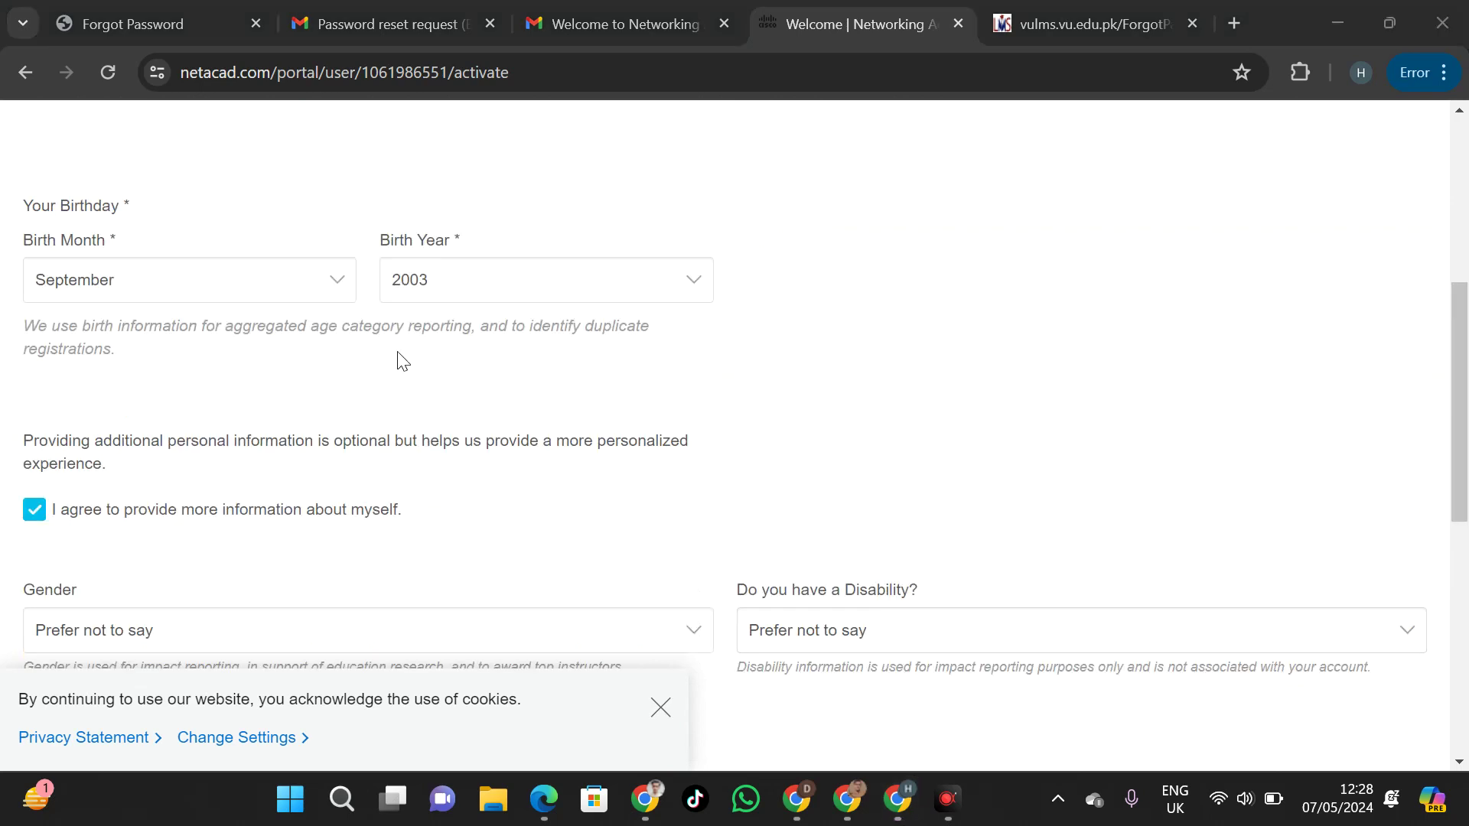
drag(1465, 317, 1465, 393)
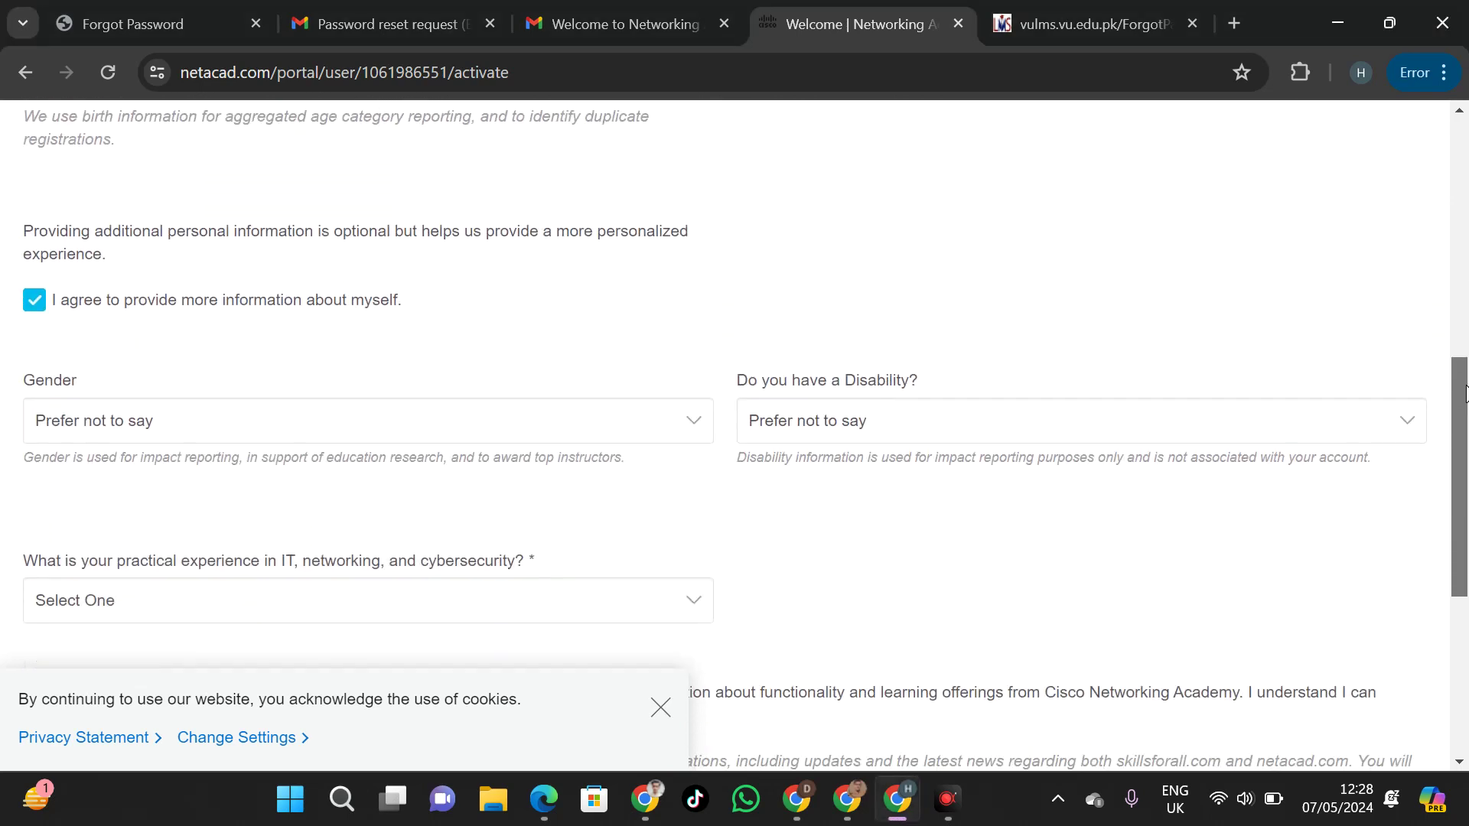
click(148, 419)
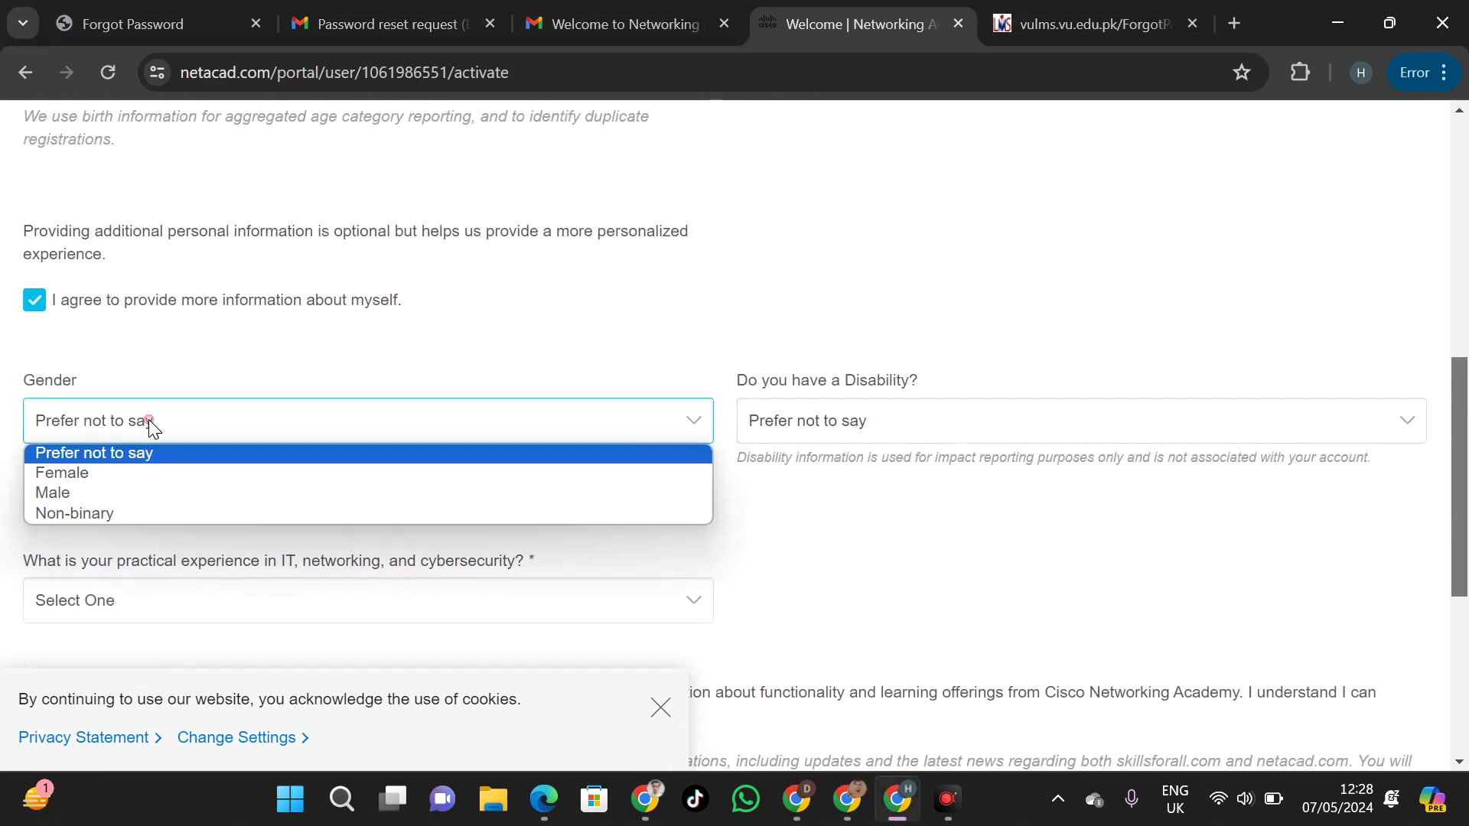
click(85, 493)
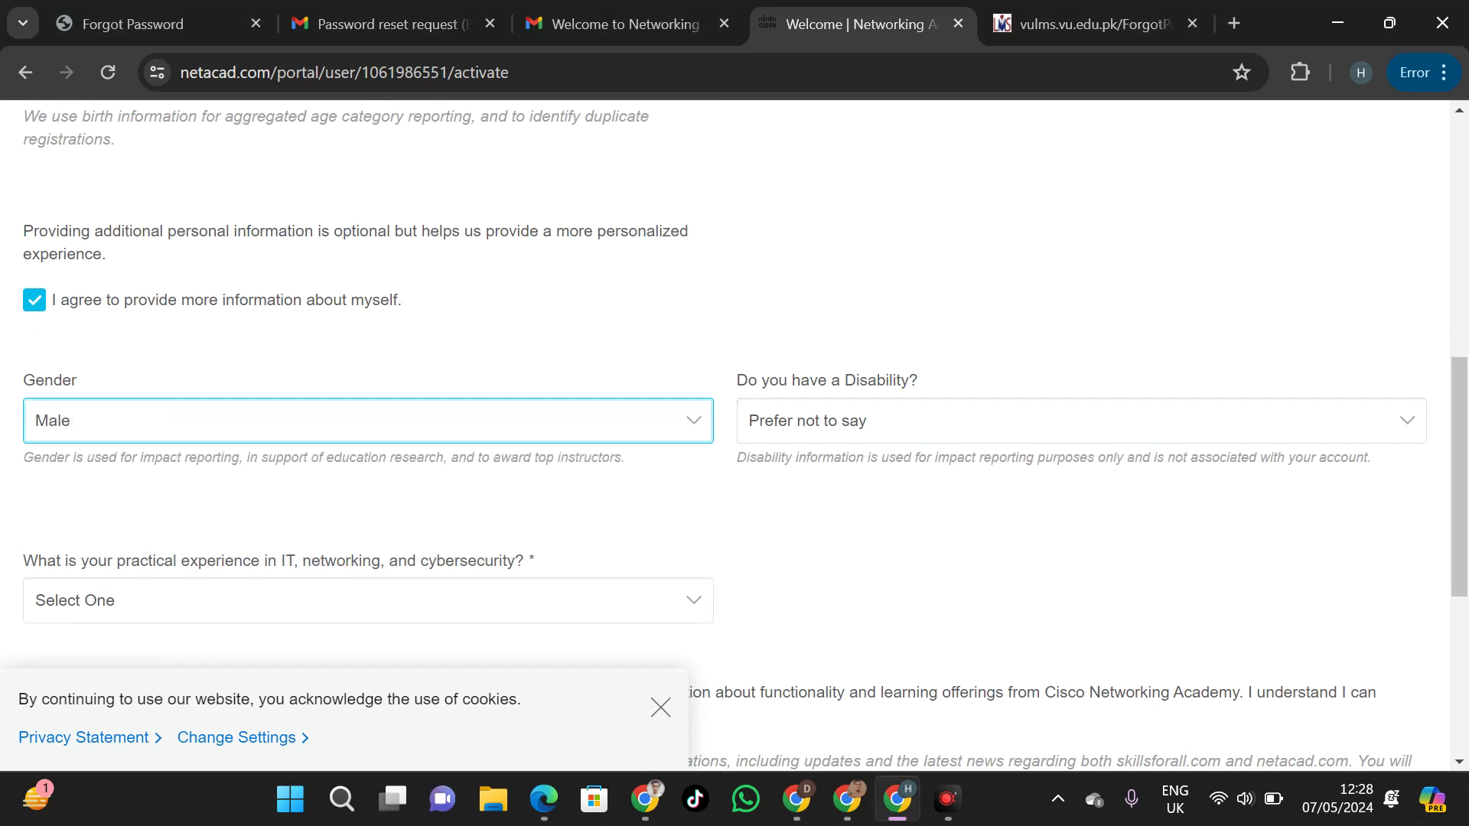
Answer No to disability, choose Less than one year IT experience, opt into updates, and create the account
click(923, 429)
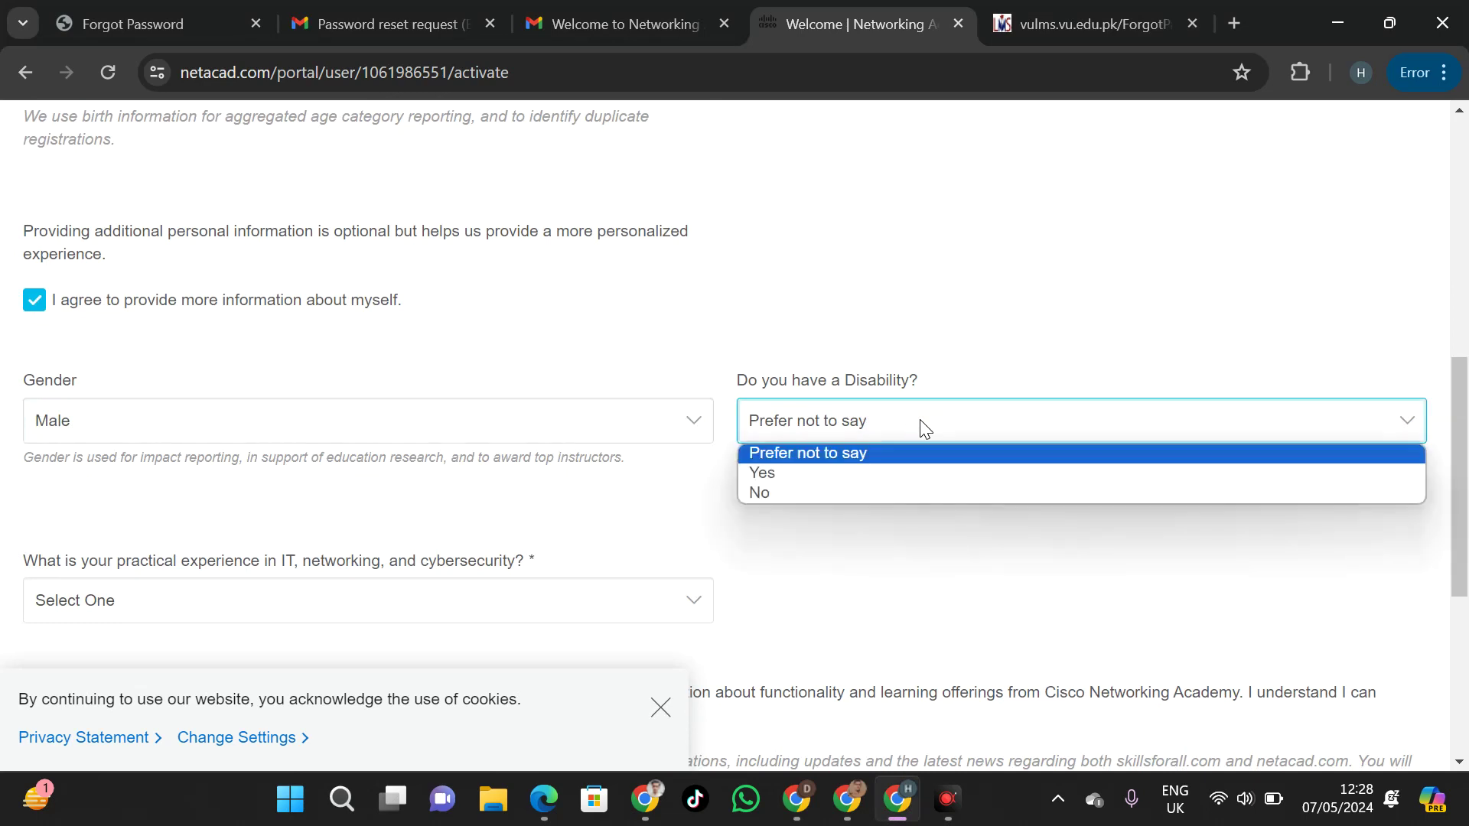
click(804, 492)
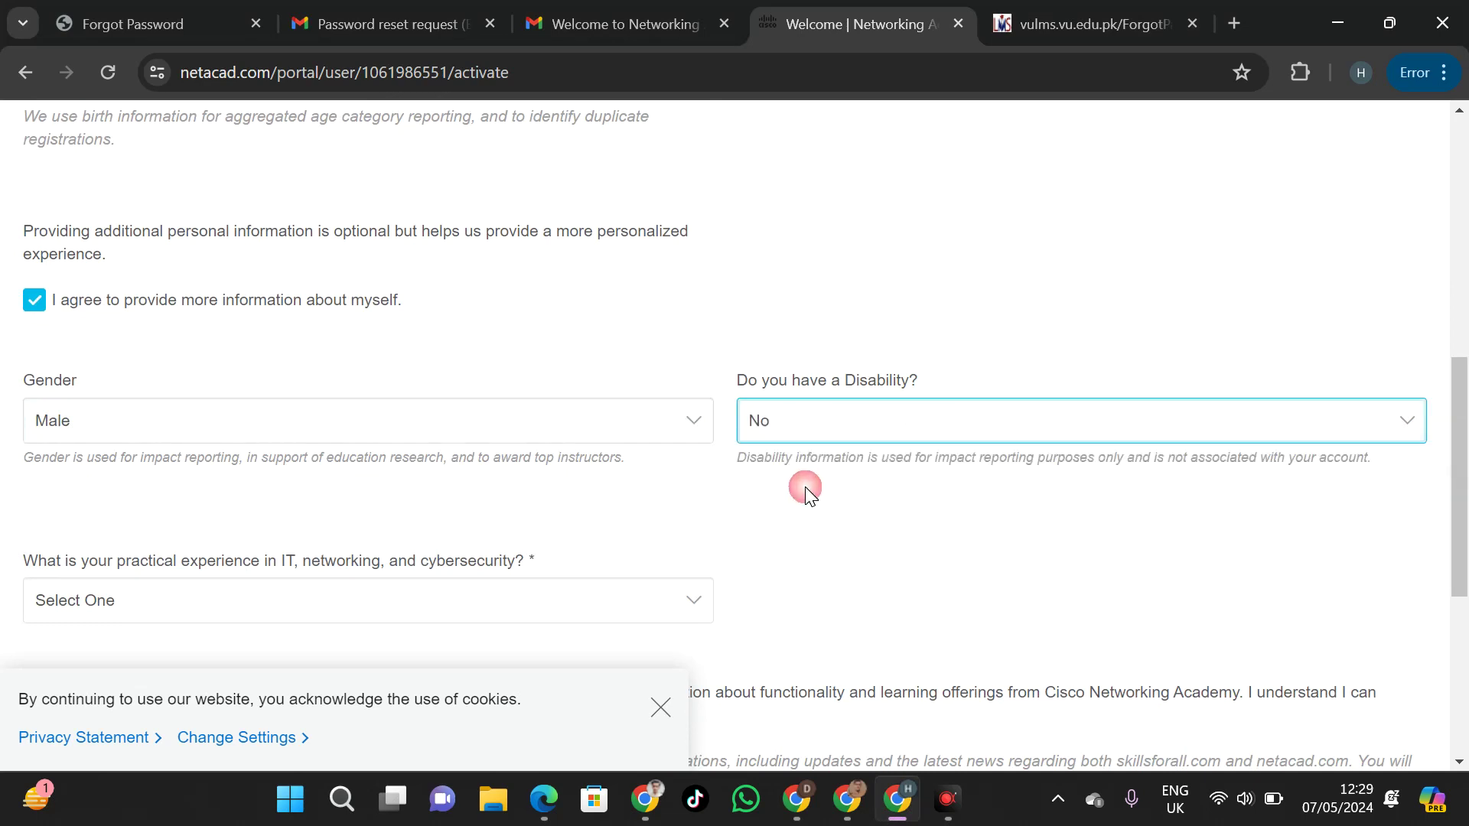
scroll(1458, 459, down, 2)
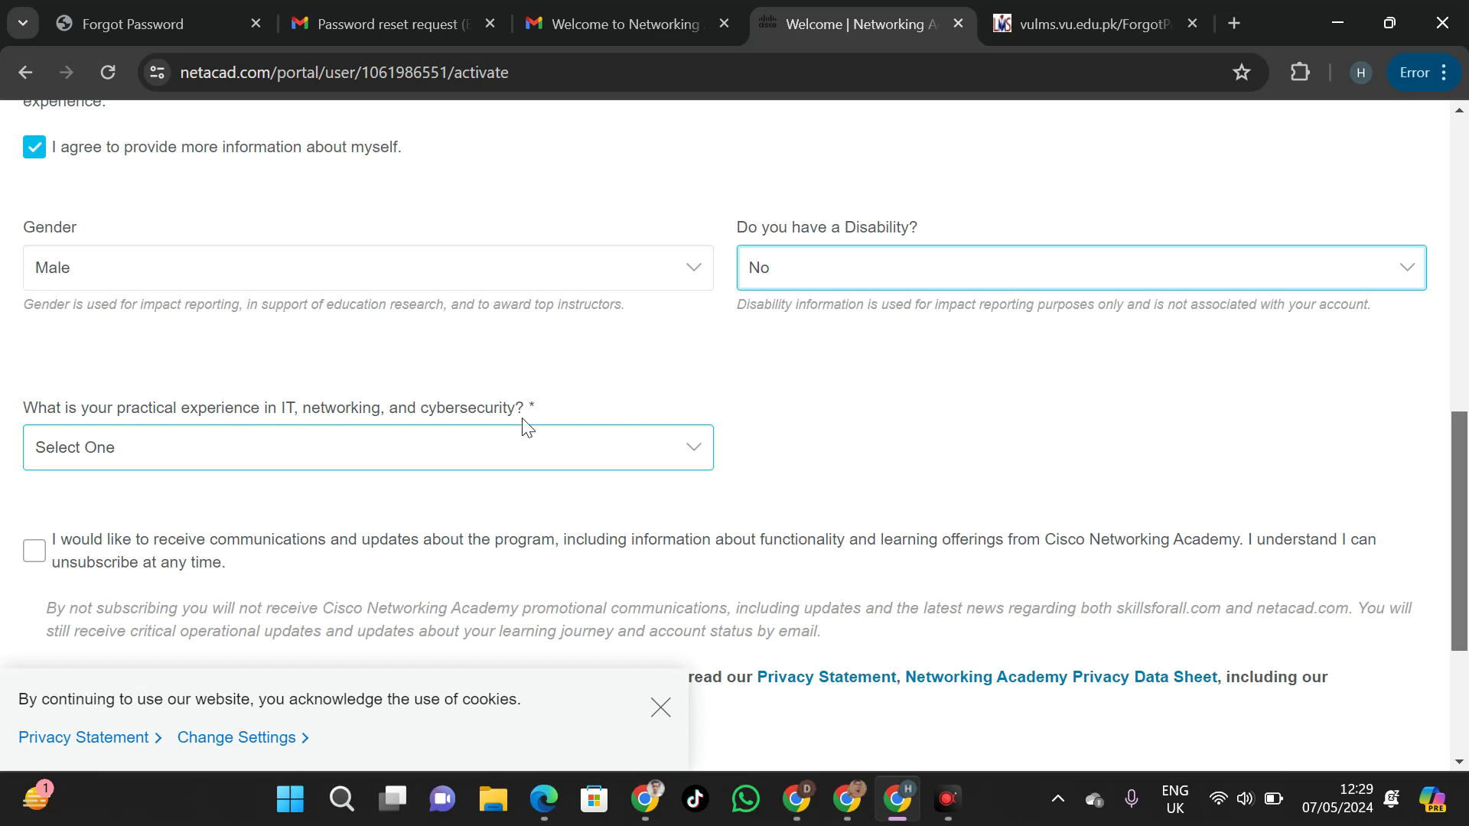
click(574, 444)
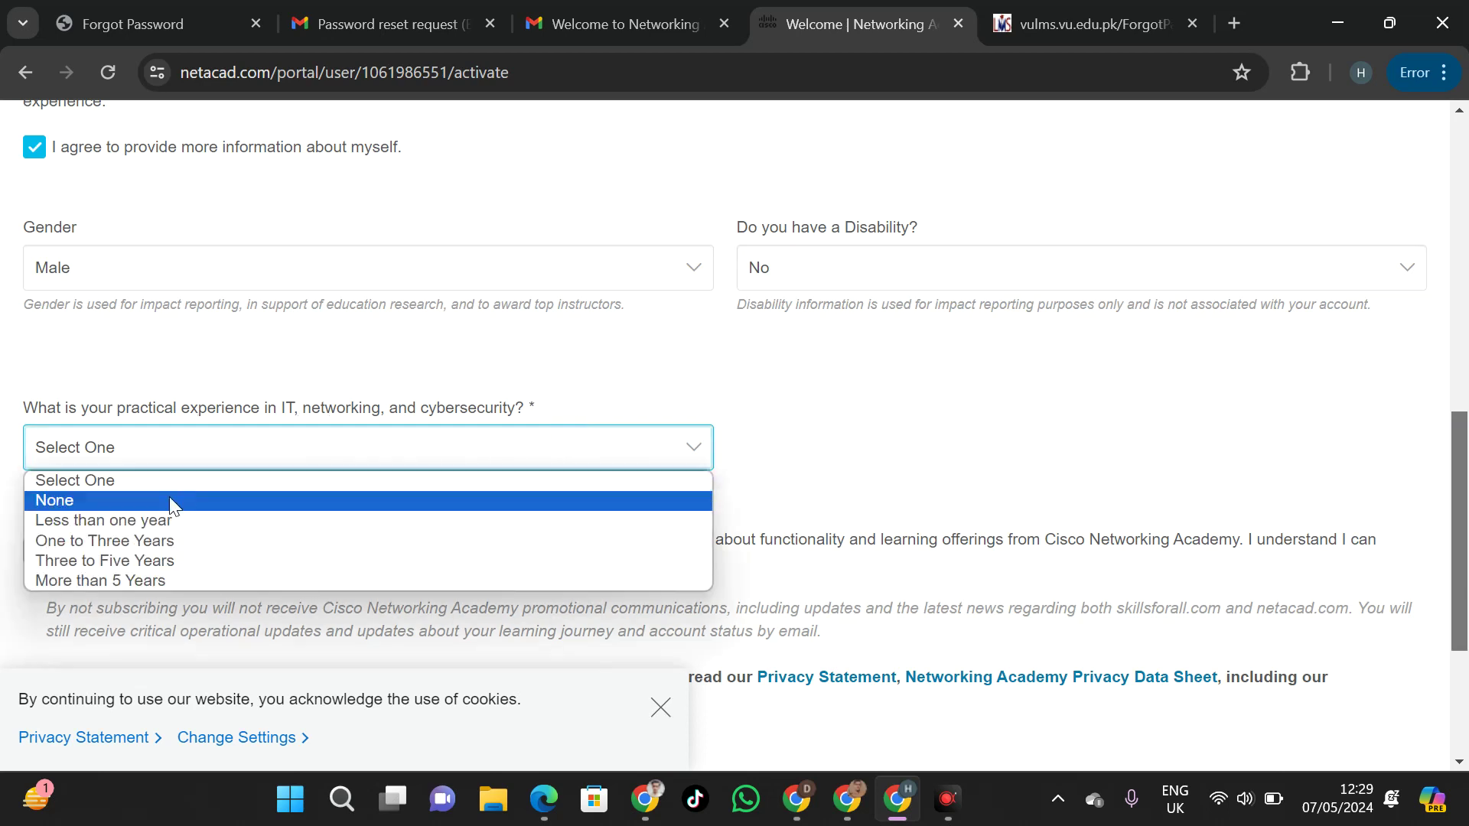
click(140, 520)
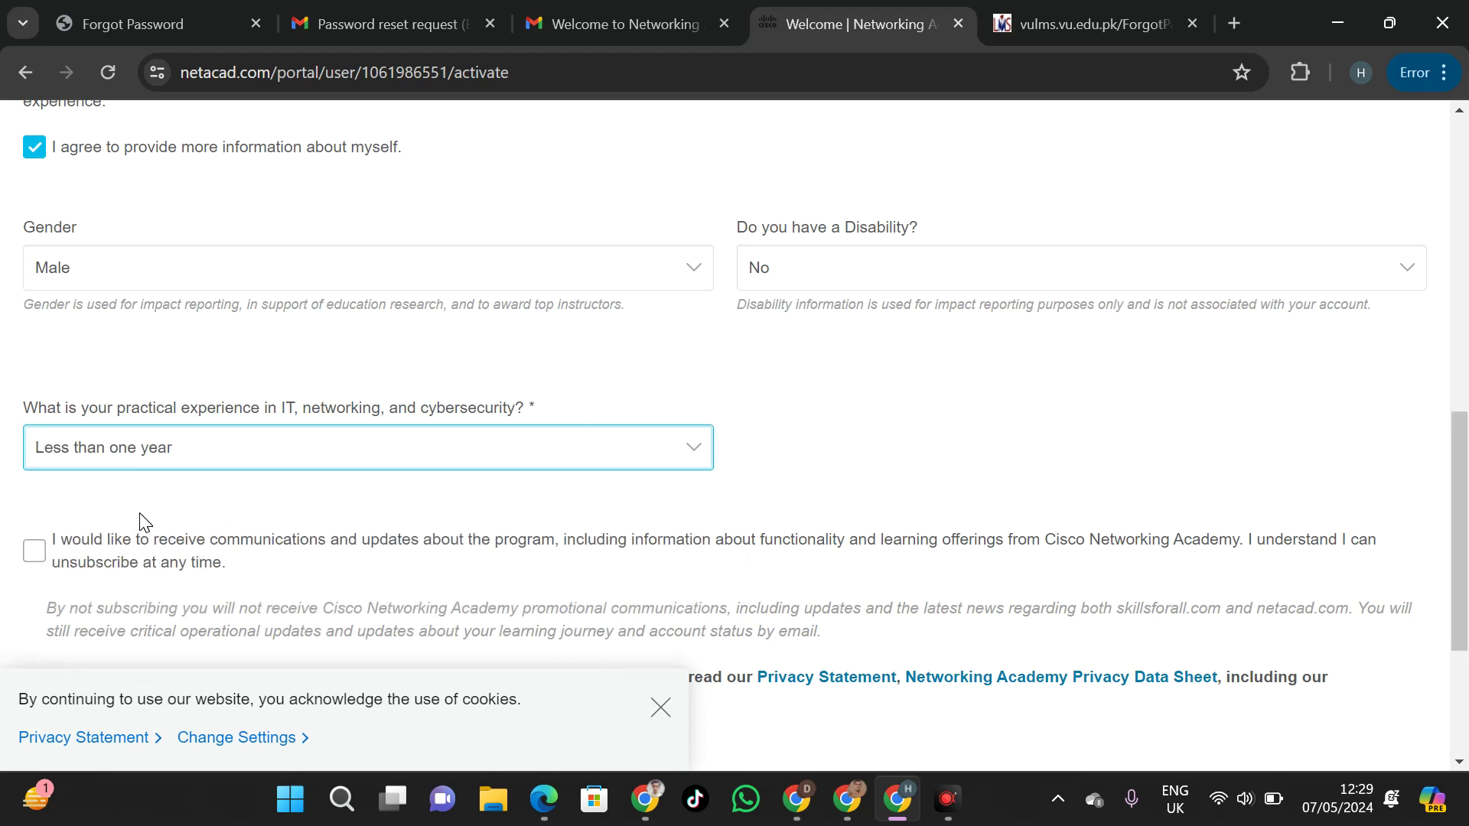
click(34, 552)
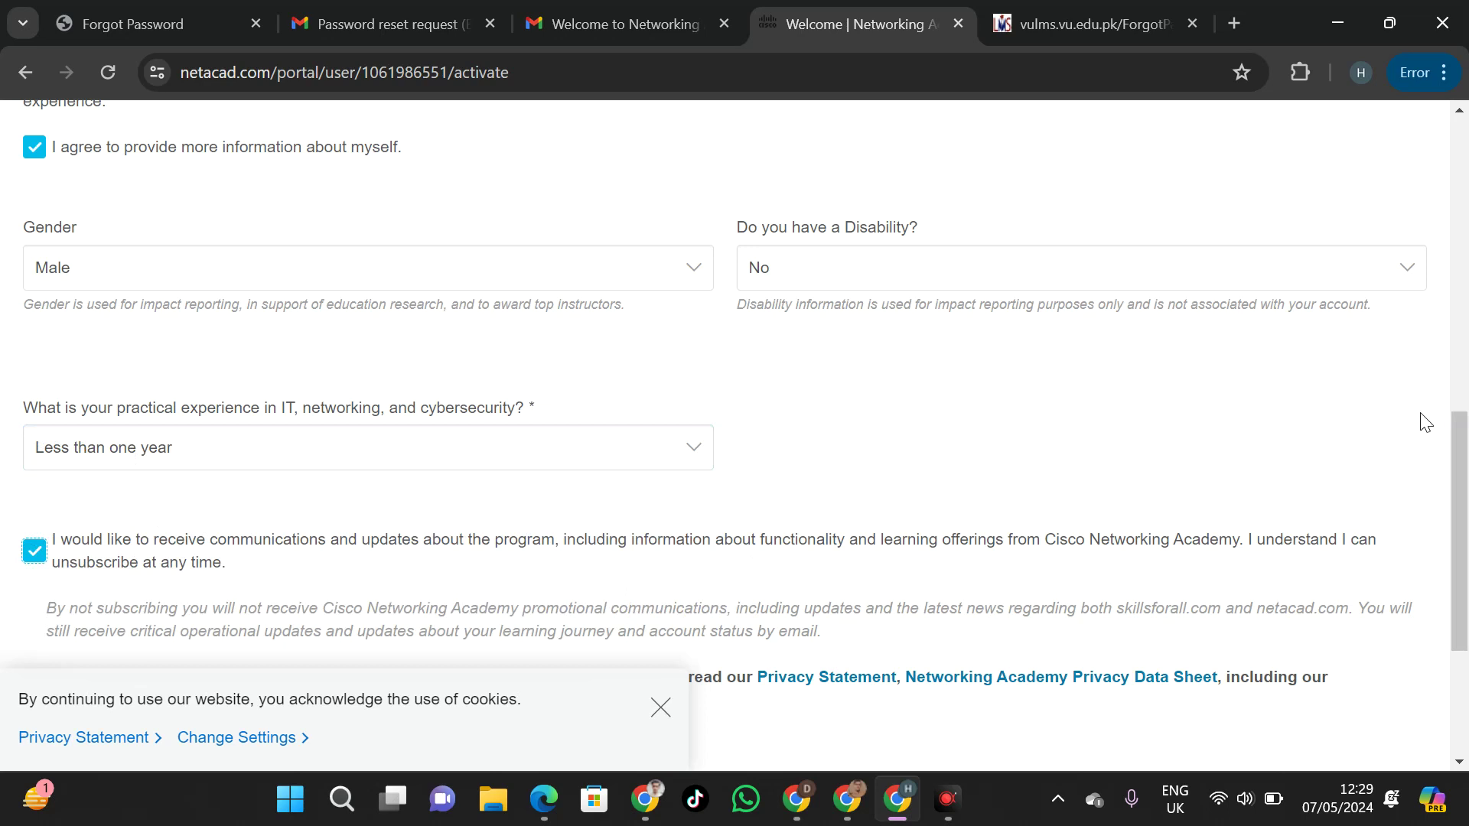
drag(1461, 466, 1461, 583)
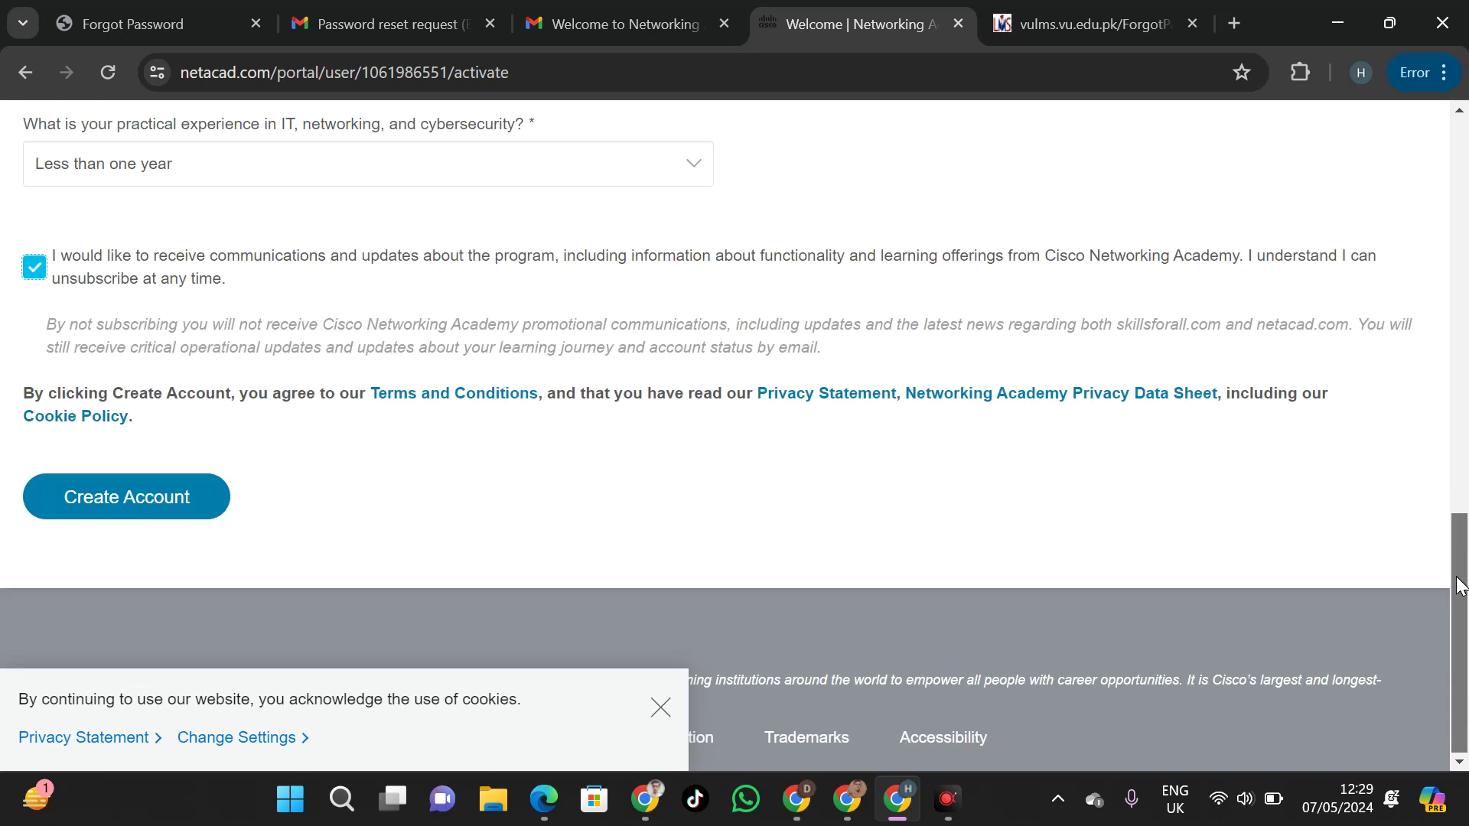
click(158, 503)
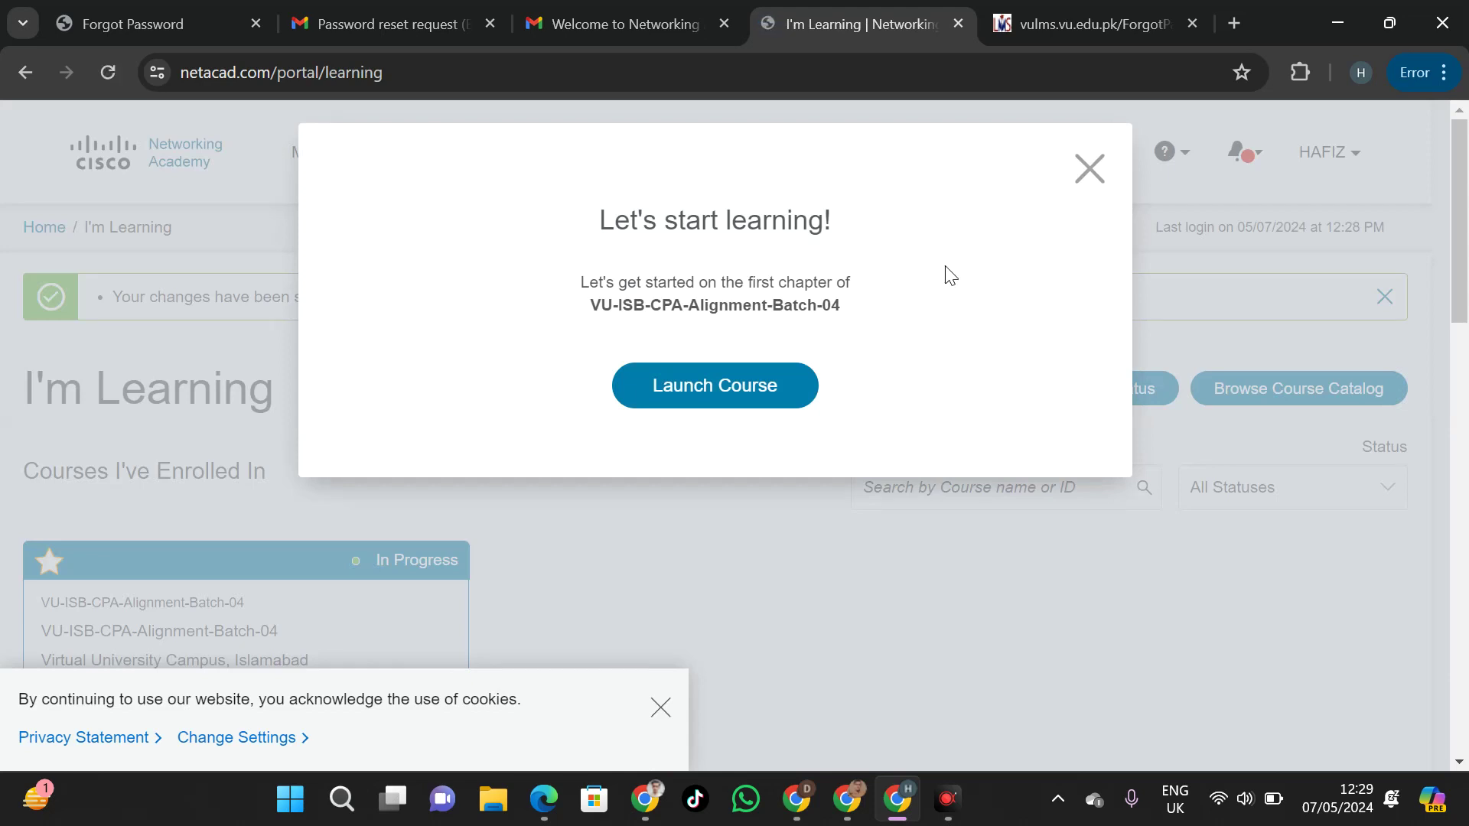
Dismiss the Let's start learning pop-up and review the C++ course card's partner and deadline details
click(1089, 169)
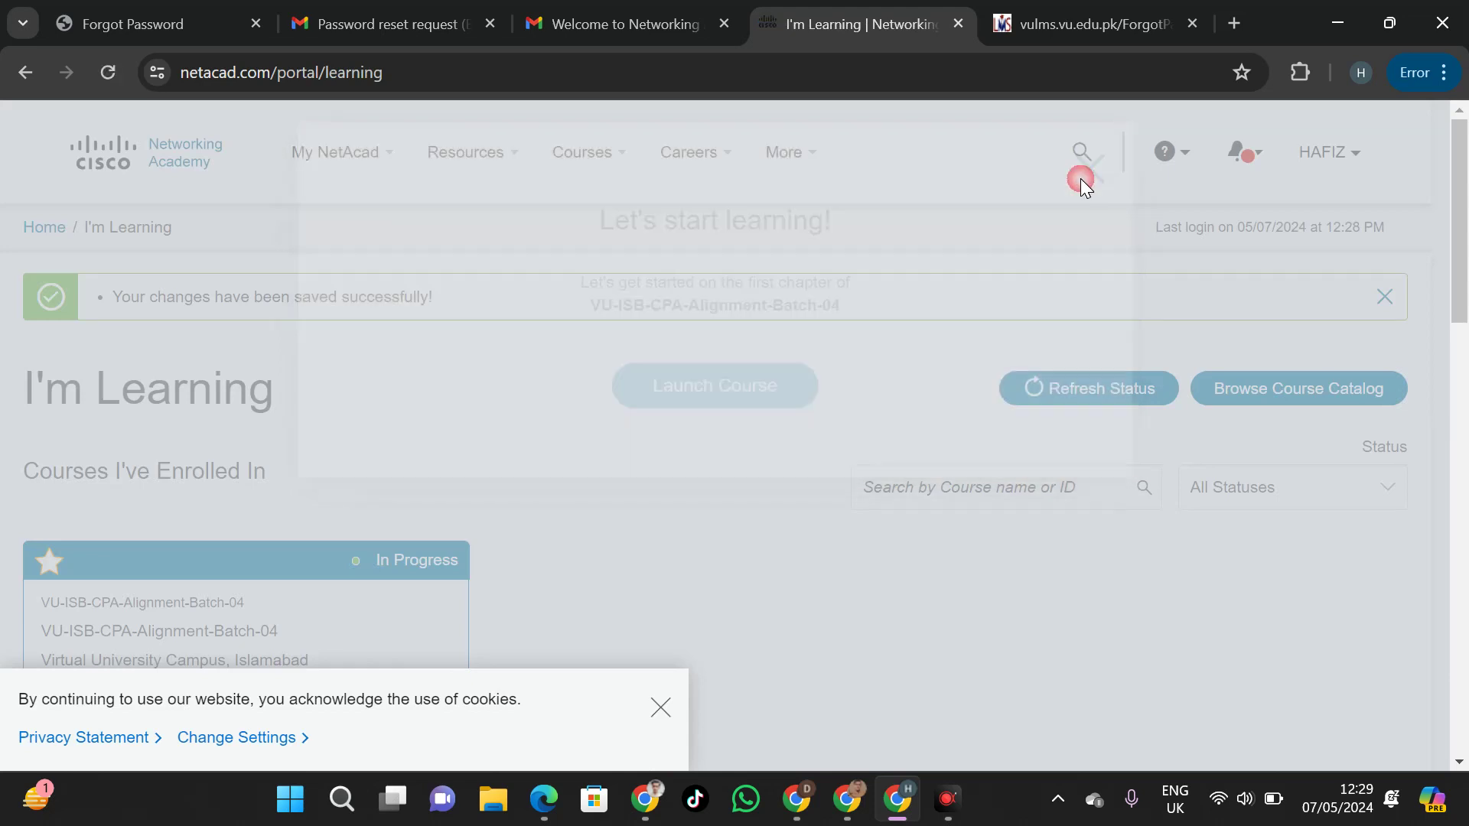
drag(1463, 199, 1467, 252)
scroll(1187, 253, down, 2)
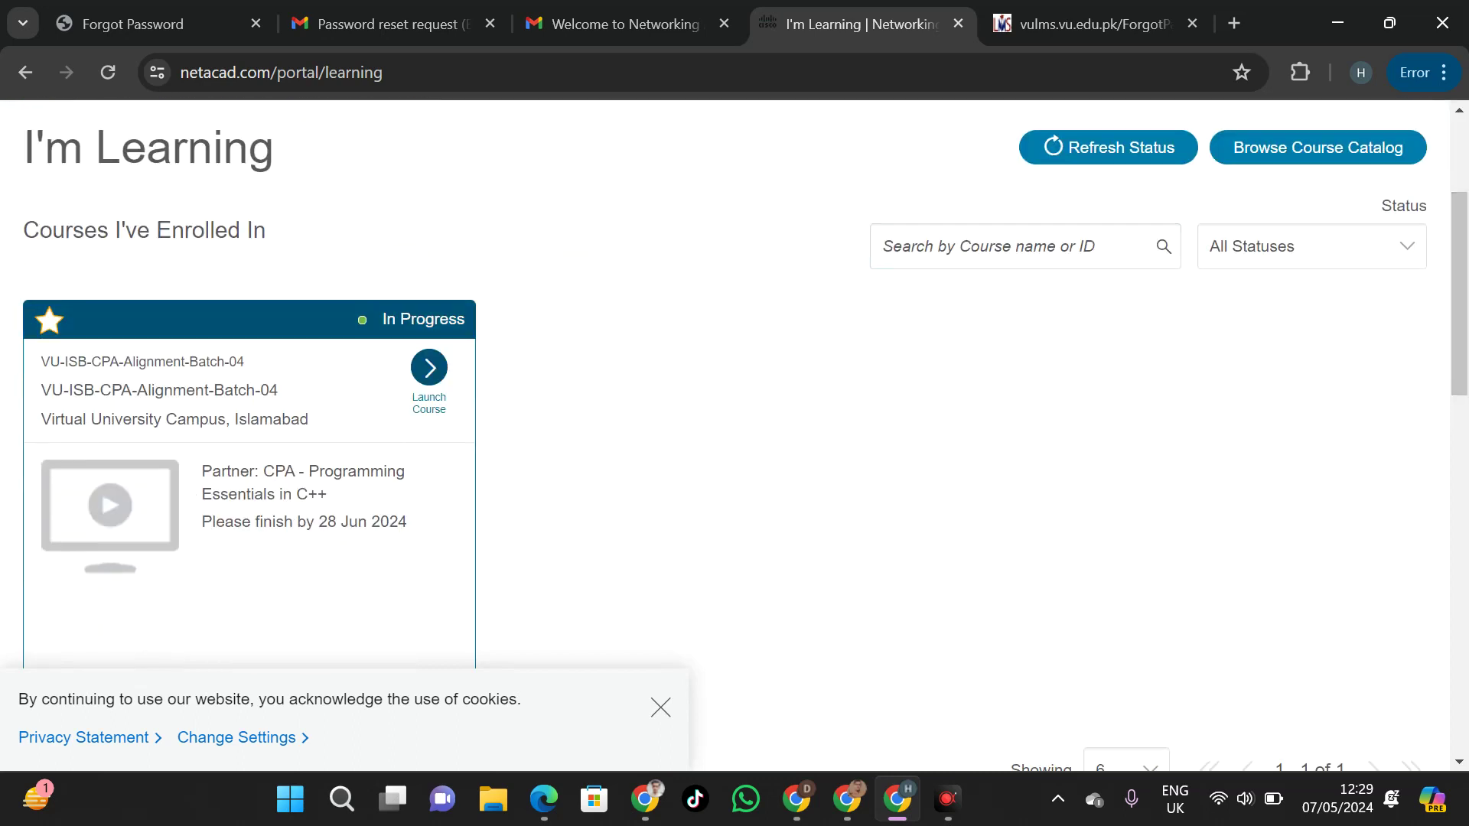
drag(202, 470, 306, 522)
click(344, 511)
drag(436, 528, 186, 459)
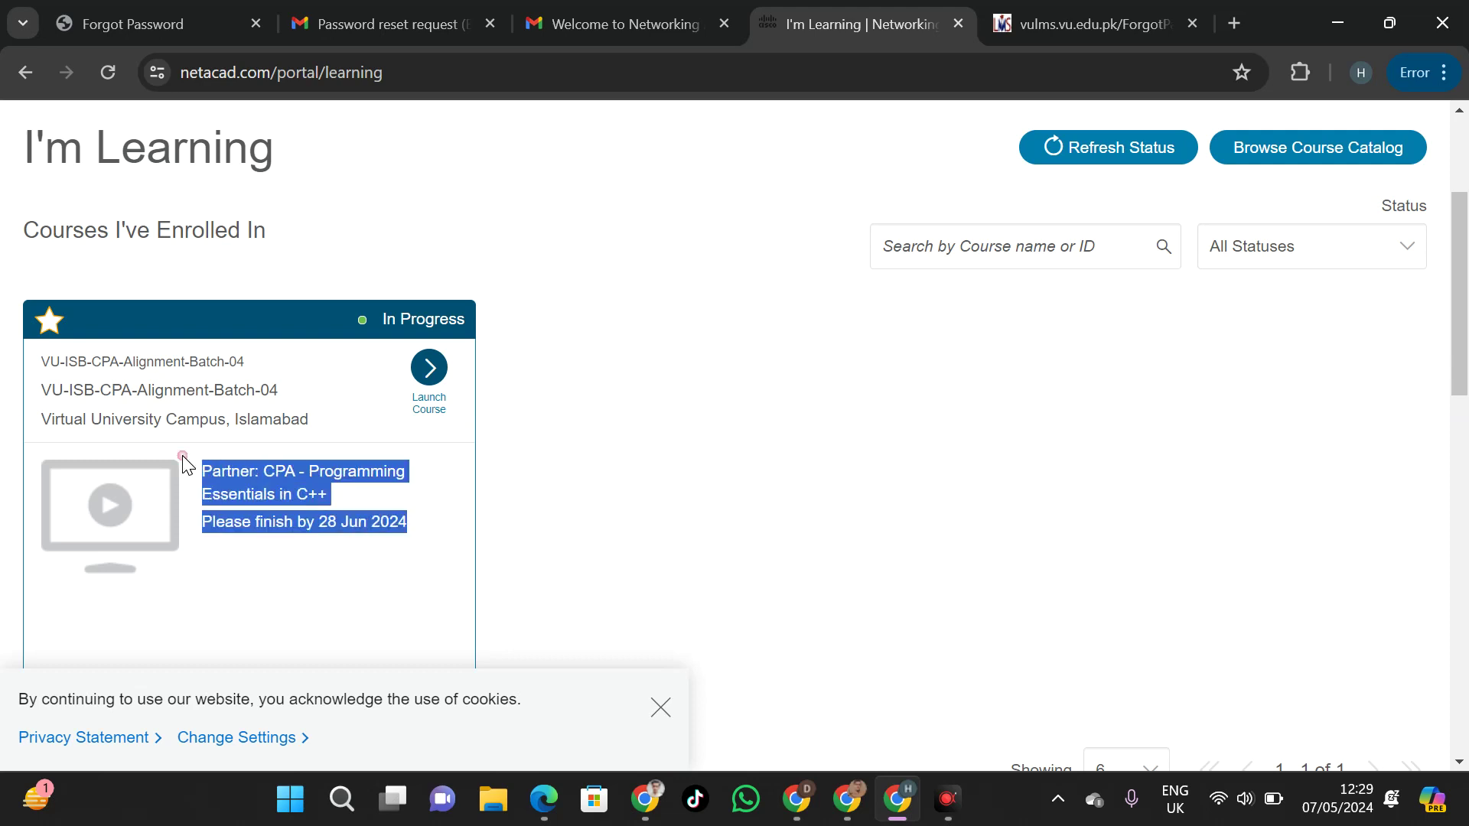
click(581, 460)
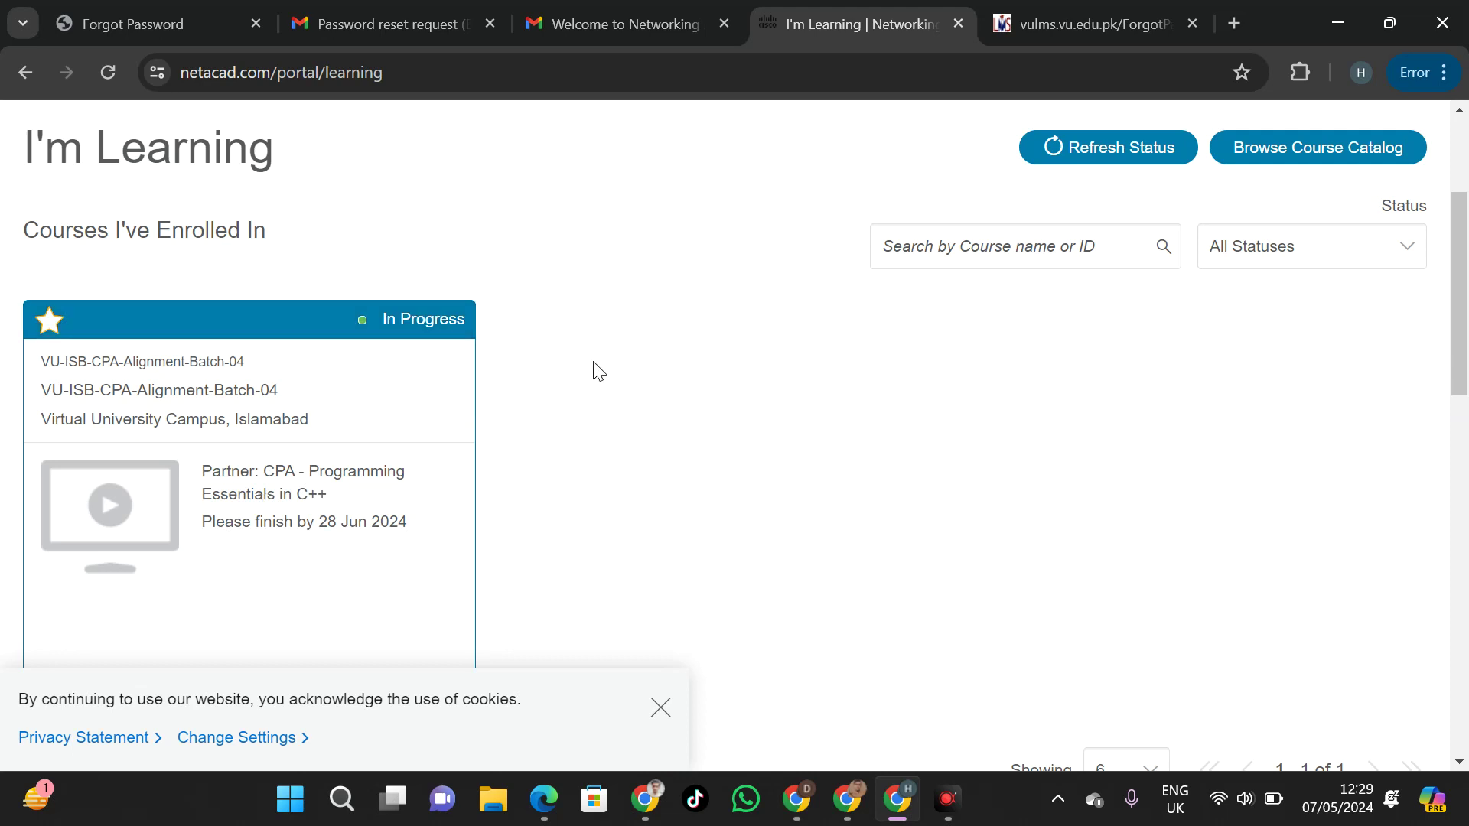
Start a search of enrolled courses and open the Status filter choices on I'm Learning
drag(1459, 288, 1465, 237)
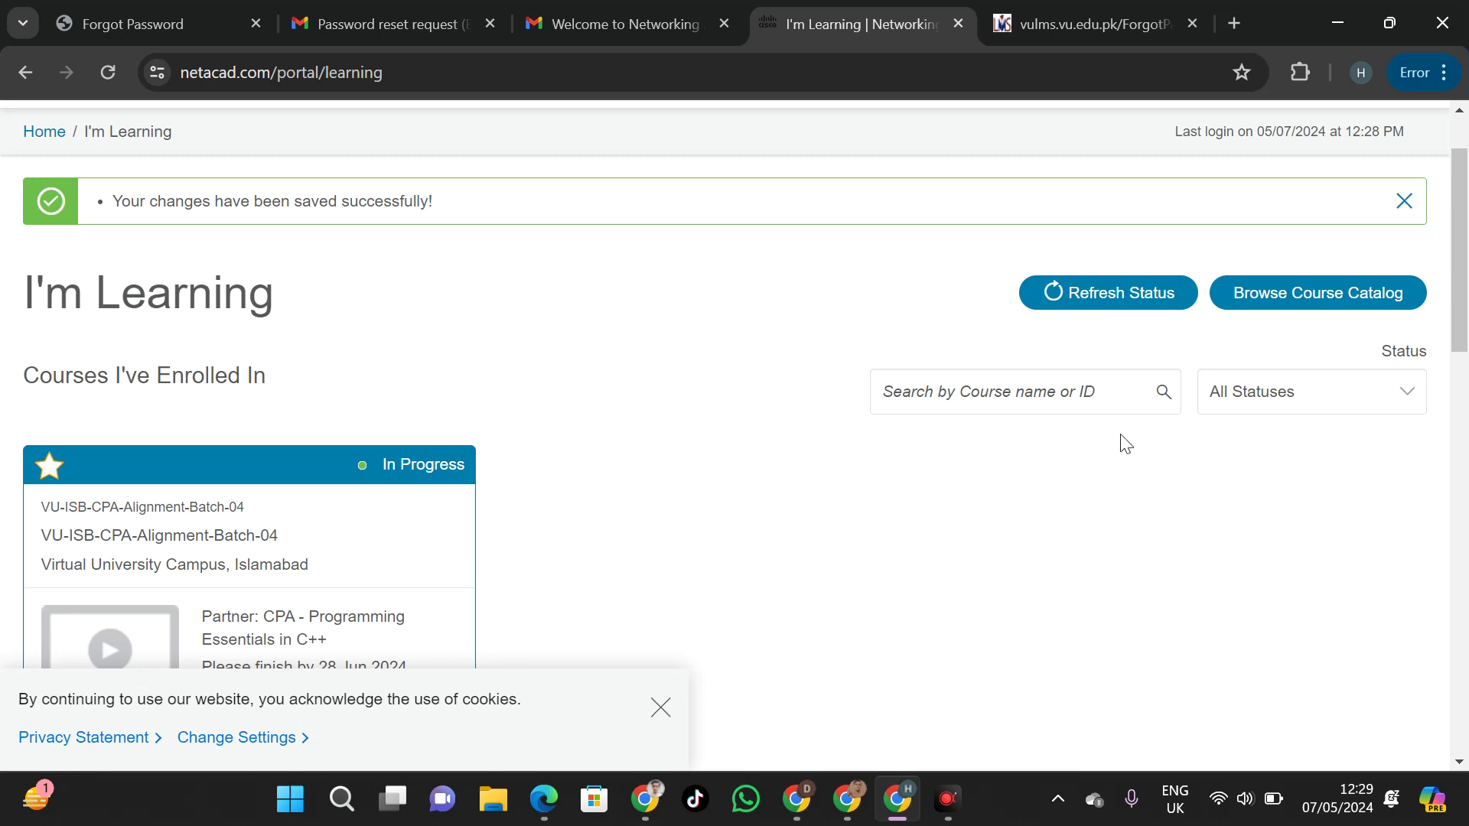
click(1113, 392)
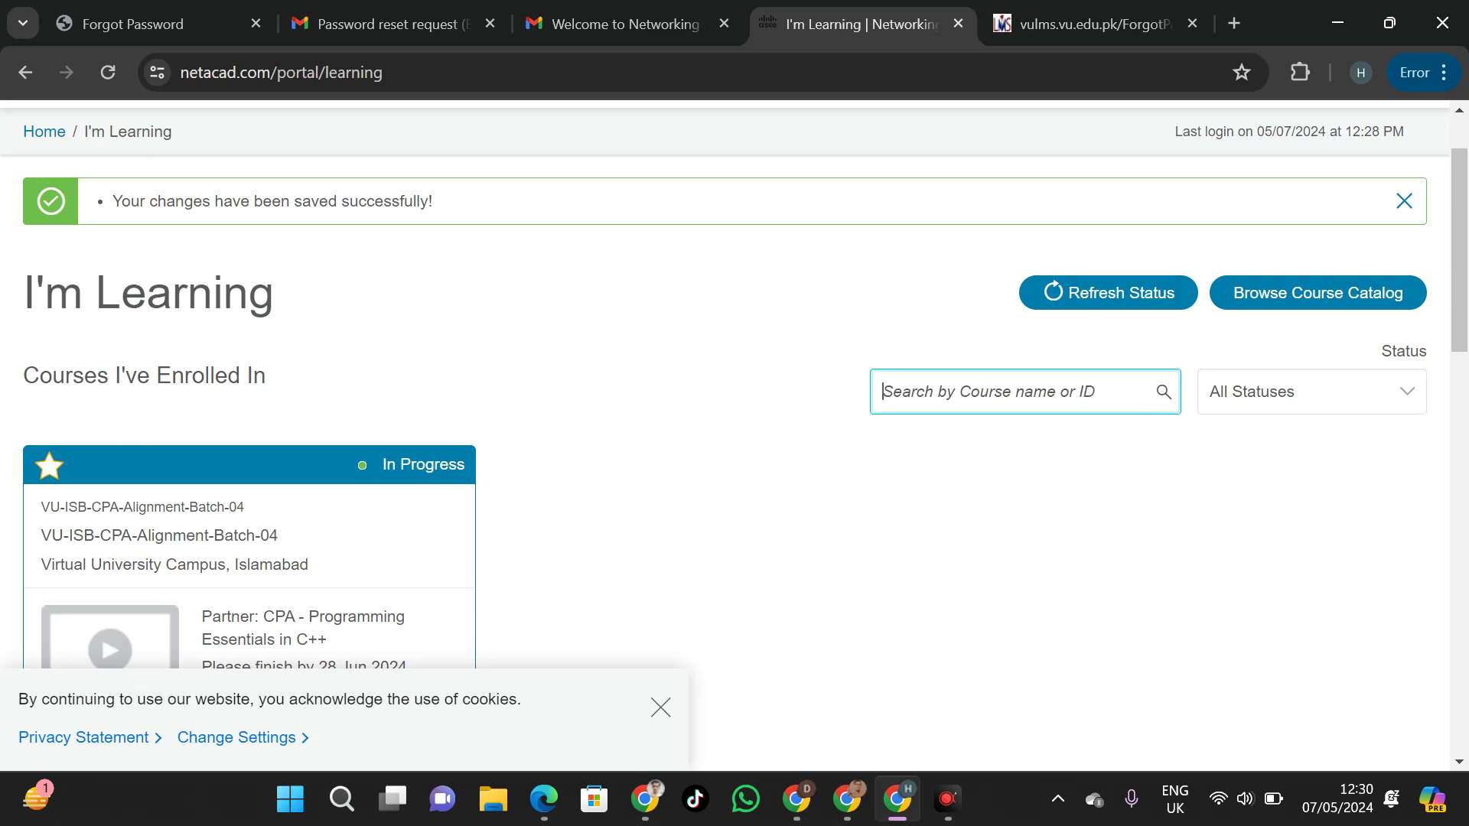
scroll(1424, 297, down, 2)
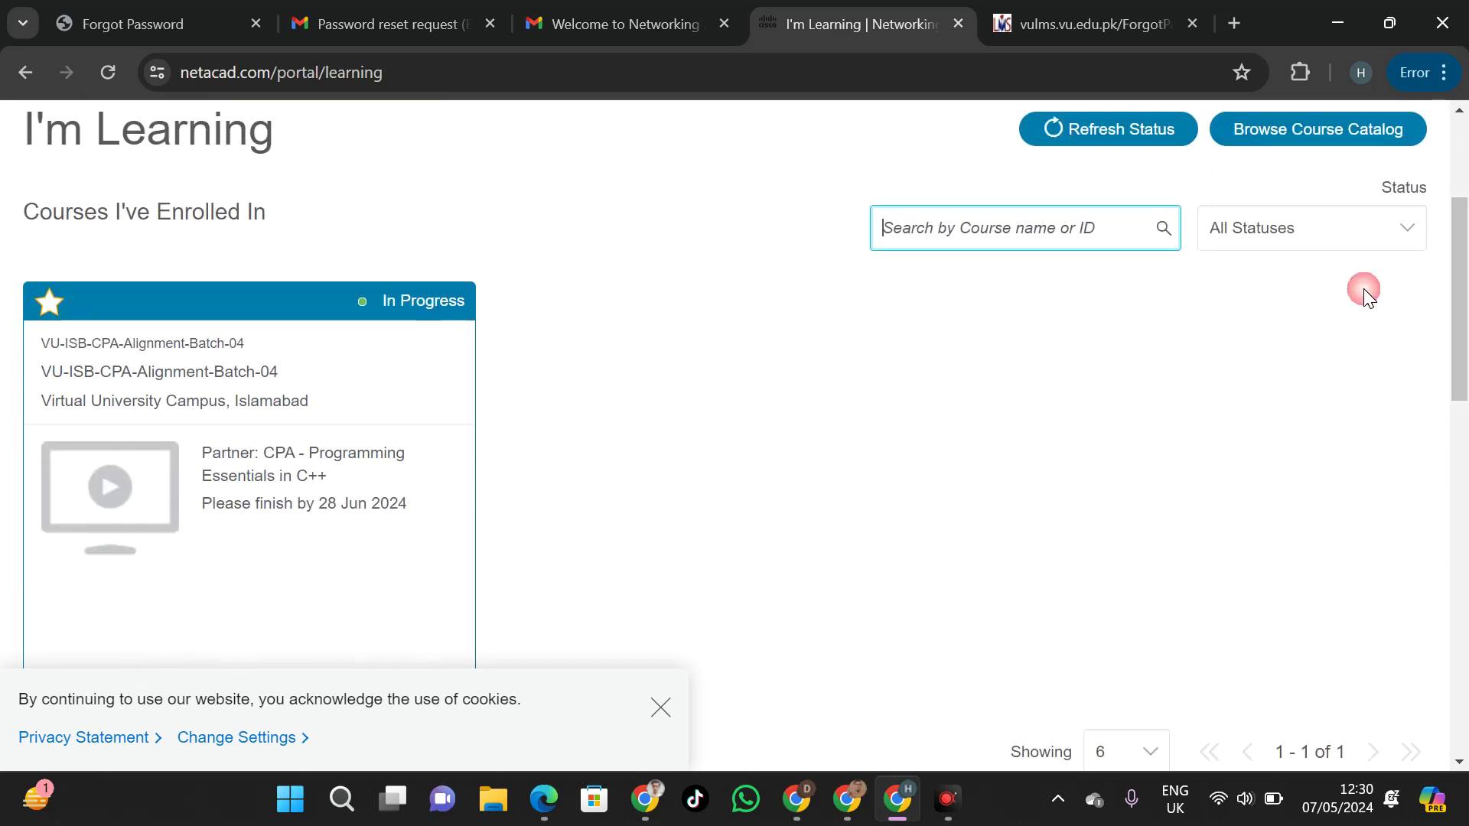
scroll(616, 381, up, 3)
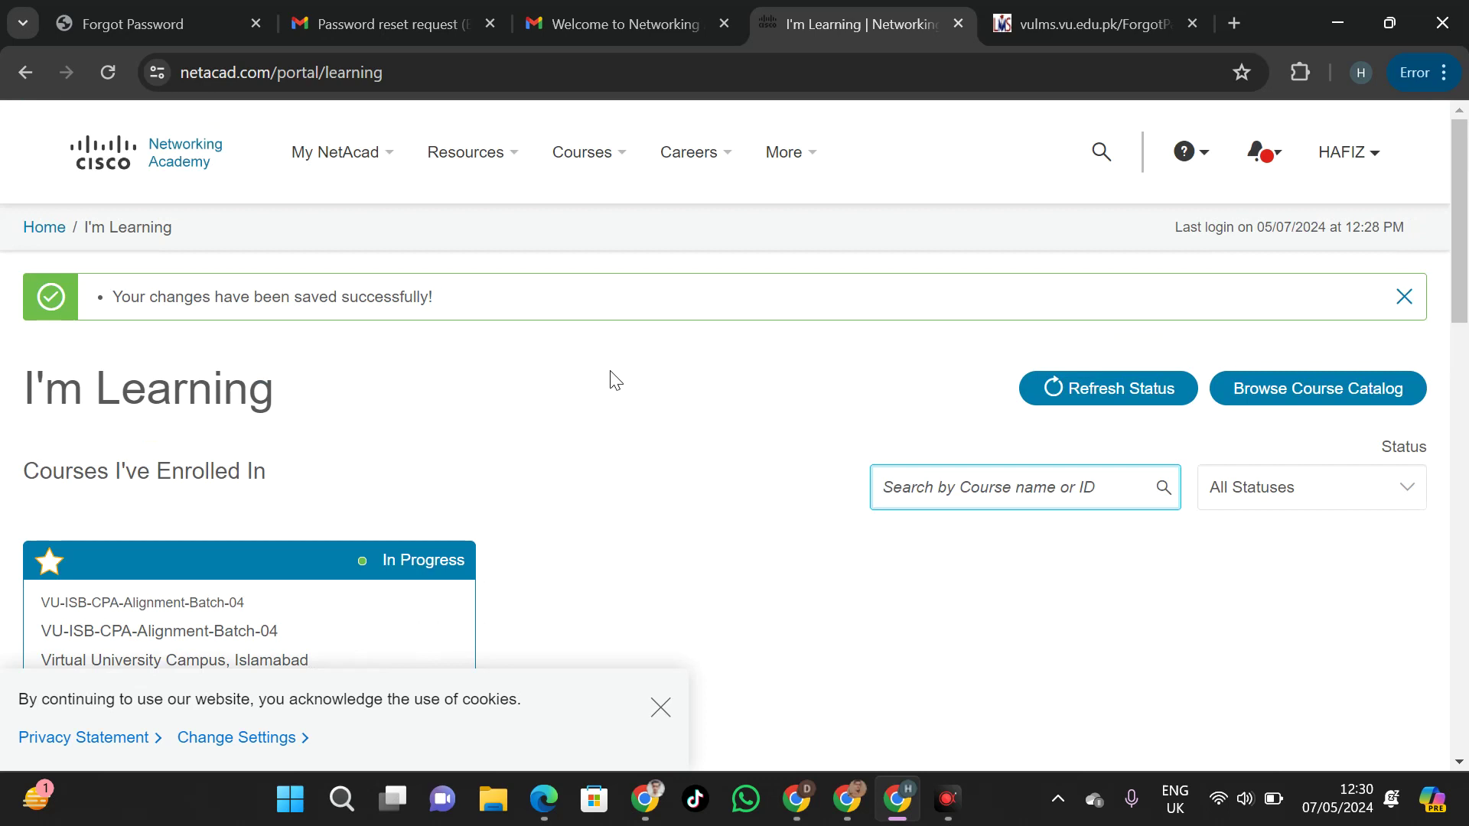
click(1357, 505)
click(1357, 504)
click(1357, 505)
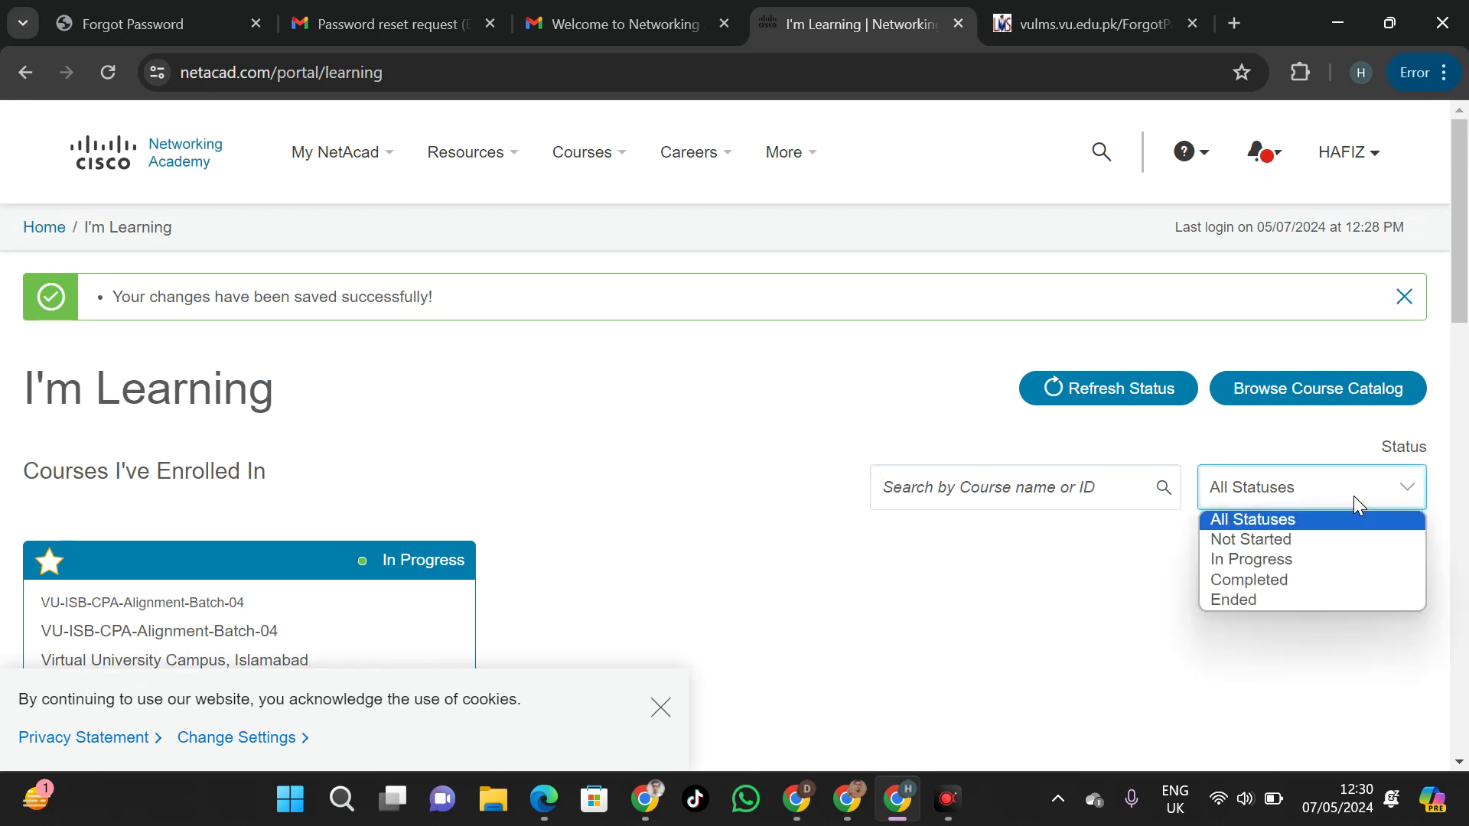